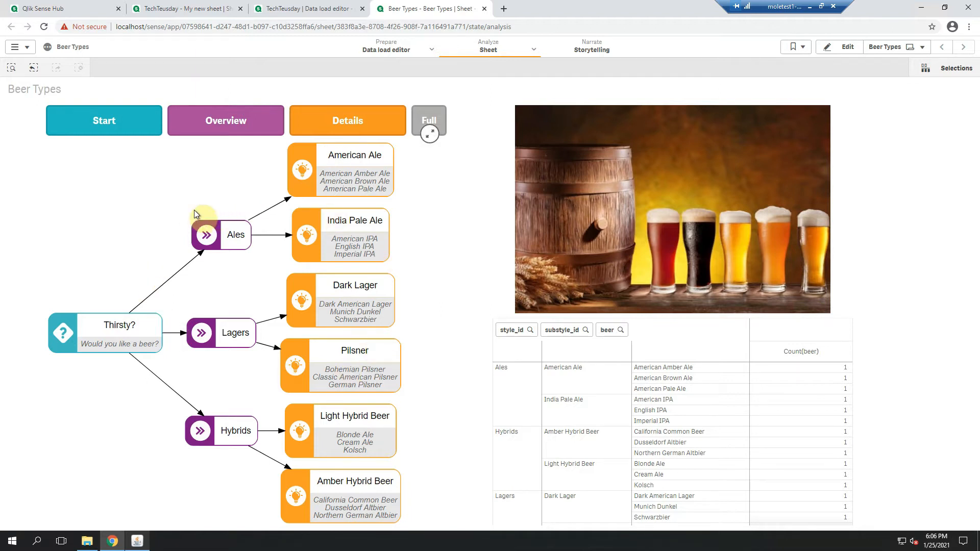
Drill through the Beer Types flowchart from Start through Thirsty? to the Ales substyles.
{"action": "left_click", "coordinate": [105, 123]}
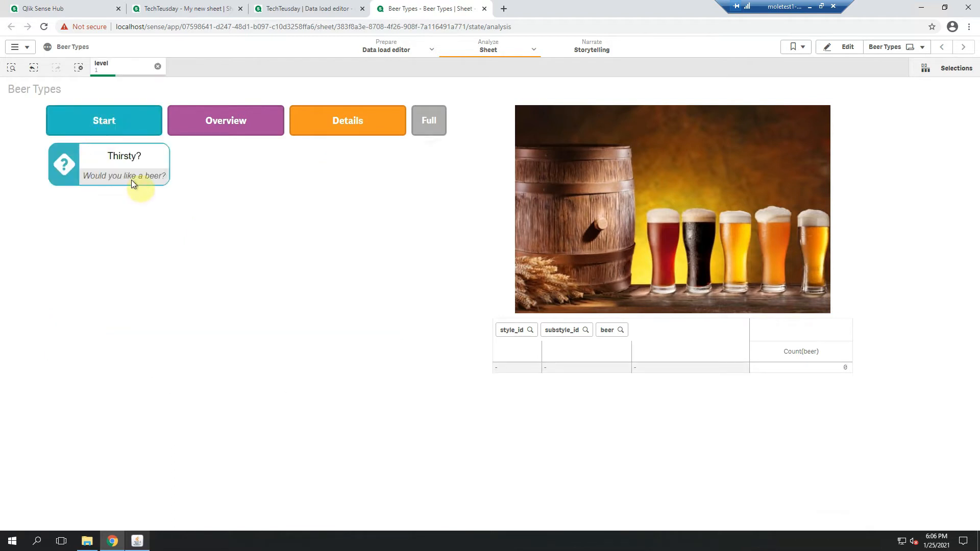
{"action": "left_click", "coordinate": [115, 160]}
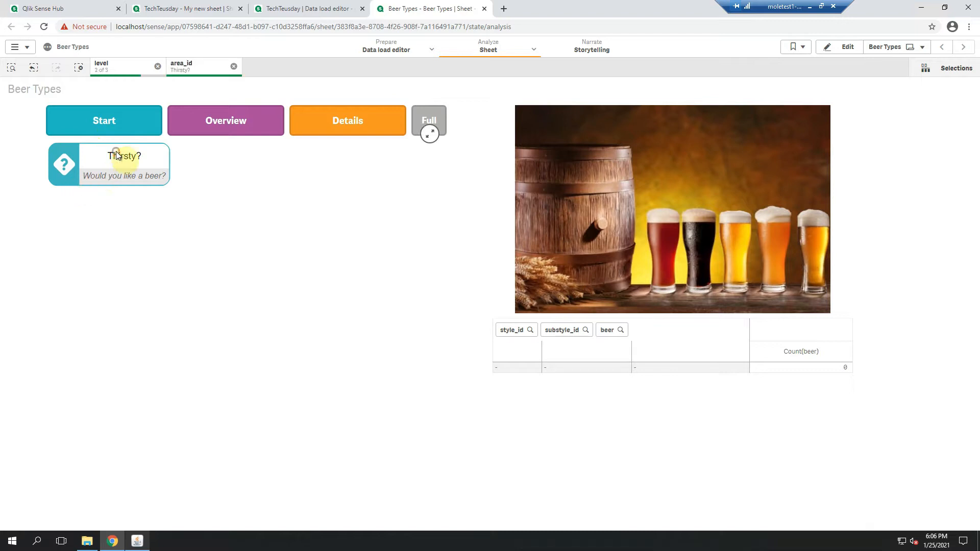
{"action": "left_click", "coordinate": [251, 164]}
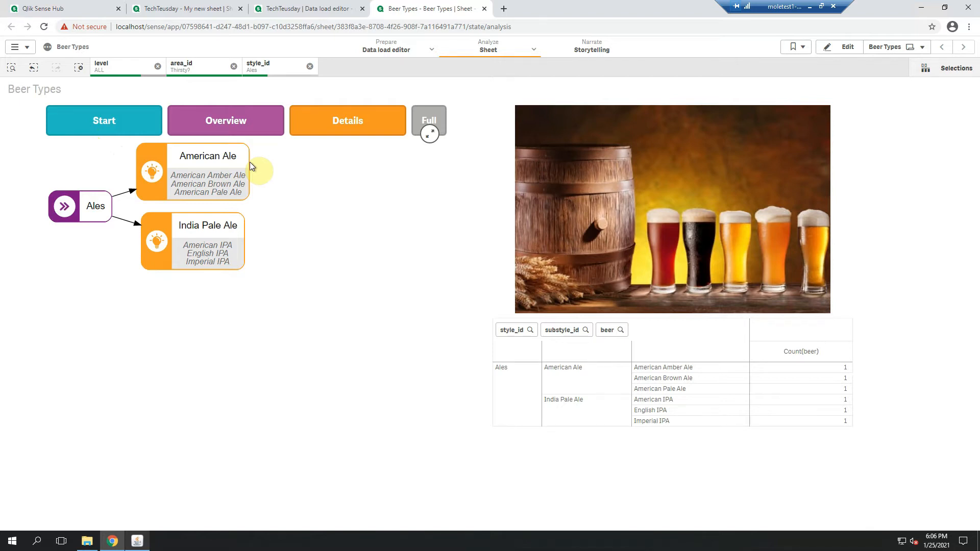
Restart the flowchart at Start, drill down through Thirsty? to Ales again, and clear all selections.
{"action": "left_click", "coordinate": [112, 124]}
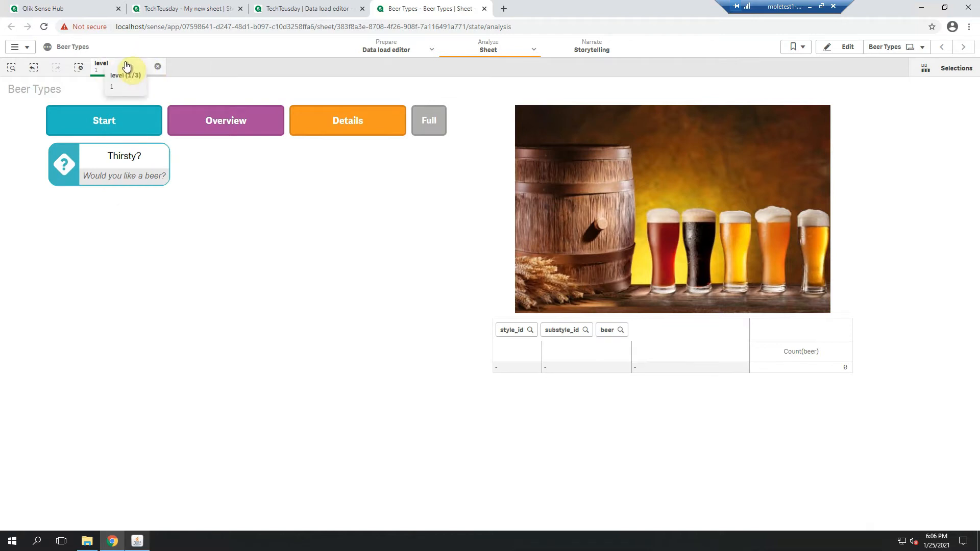
{"action": "left_click", "coordinate": [136, 155]}
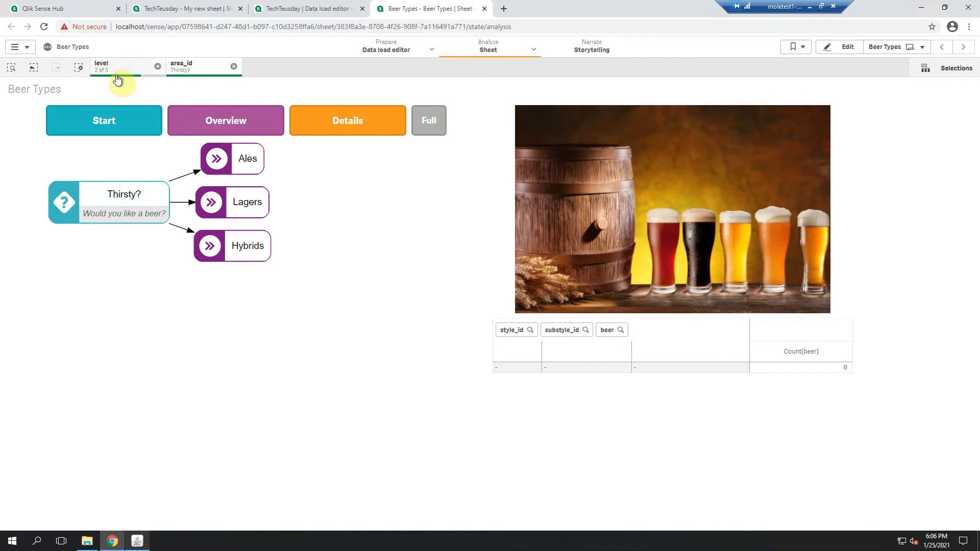
{"action": "left_click", "coordinate": [253, 160]}
{"action": "left_click", "coordinate": [80, 69]}
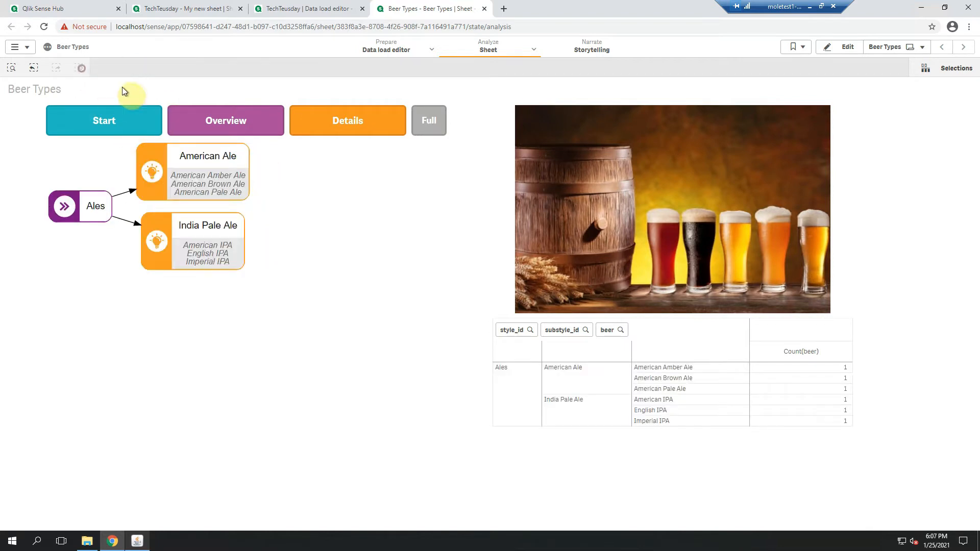
Review the TechTeusday sheet and its load script alongside the finished Beer Types flowchart for comparison.
{"action": "left_click", "coordinate": [189, 9]}
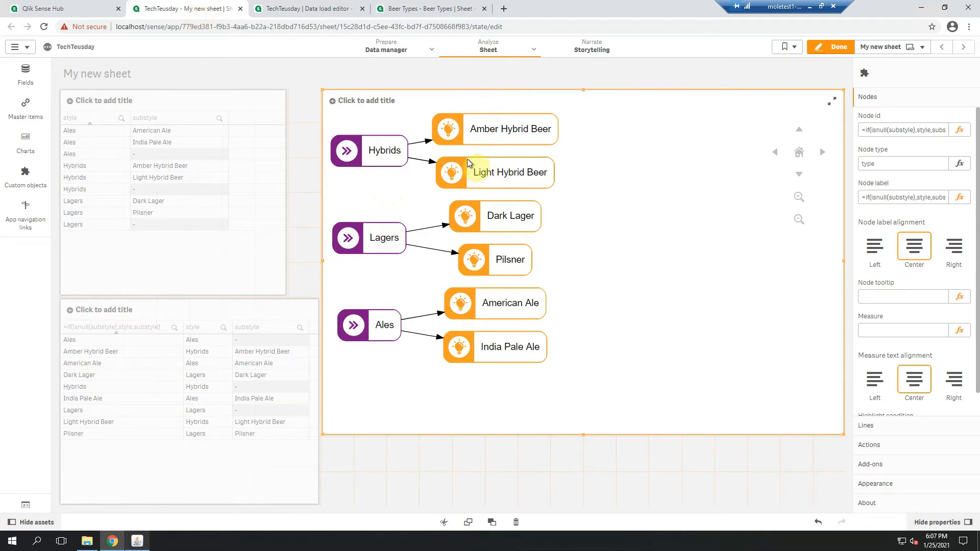
{"action": "left_click", "coordinate": [307, 8]}
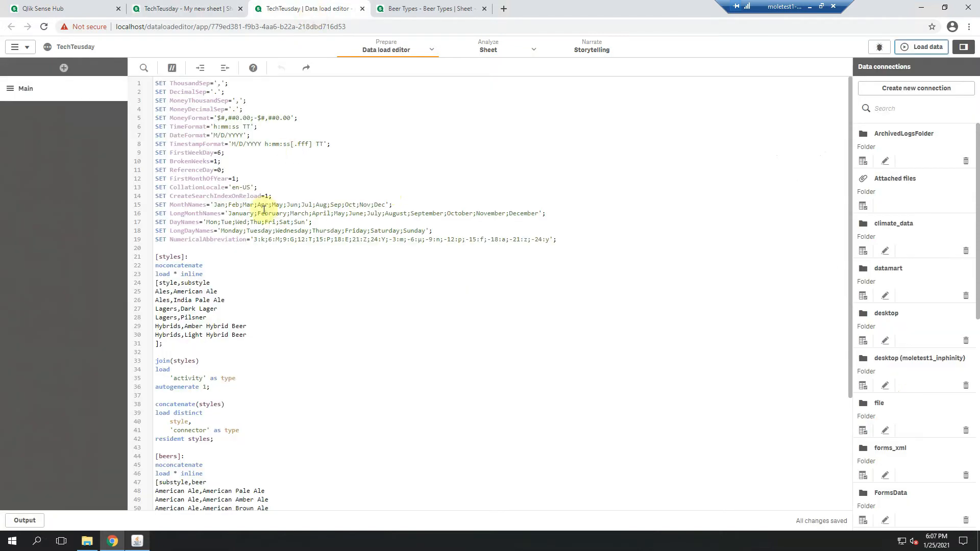
{"action": "left_click", "coordinate": [406, 13]}
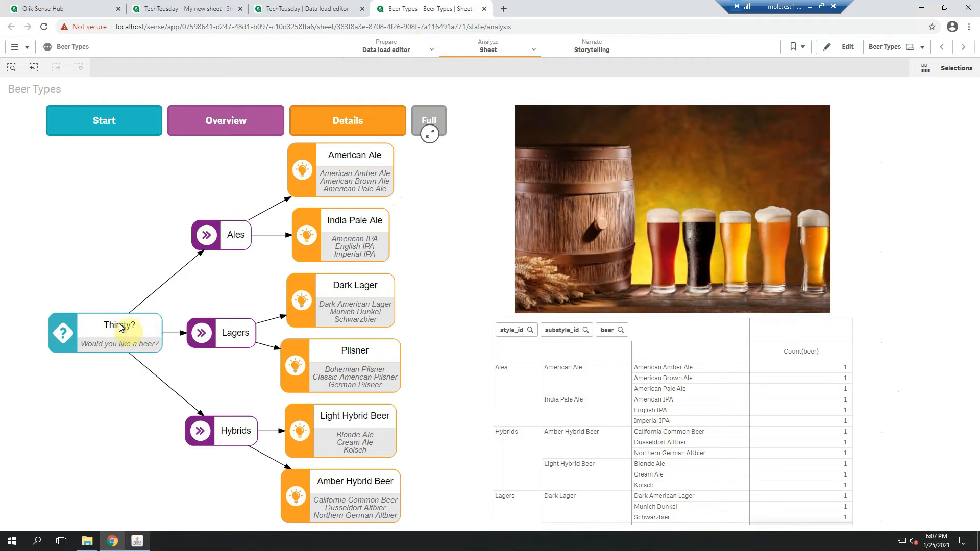
{"action": "left_click", "coordinate": [206, 9]}
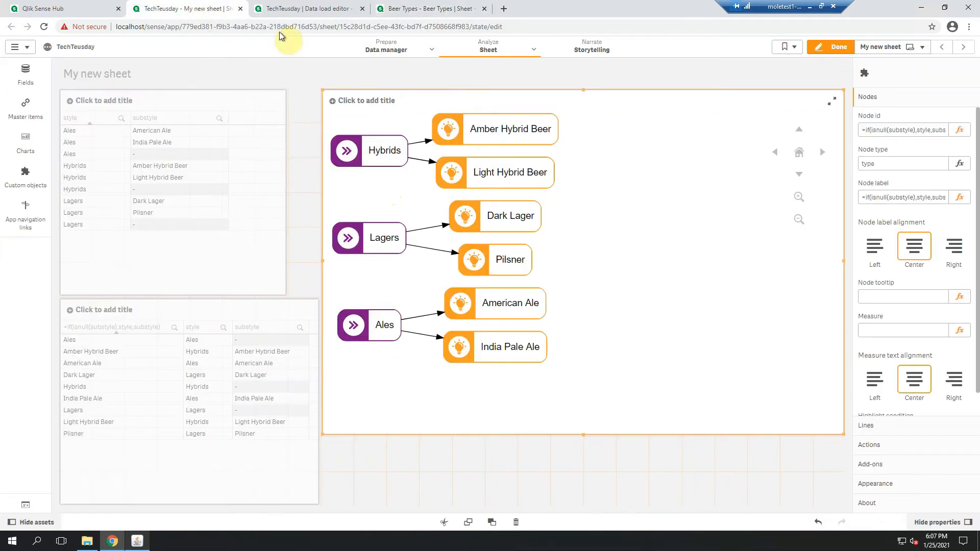
In the TechTeusday load script, add an area field before style in the styles table and start the American Ale row with Thirsty?
{"action": "left_click", "coordinate": [285, 8]}
{"action": "type", "text": "area,"}
{"action": "left_click", "coordinate": [155, 291]}
{"action": "type", "text": "Thirsty?Ales,American Ale"}
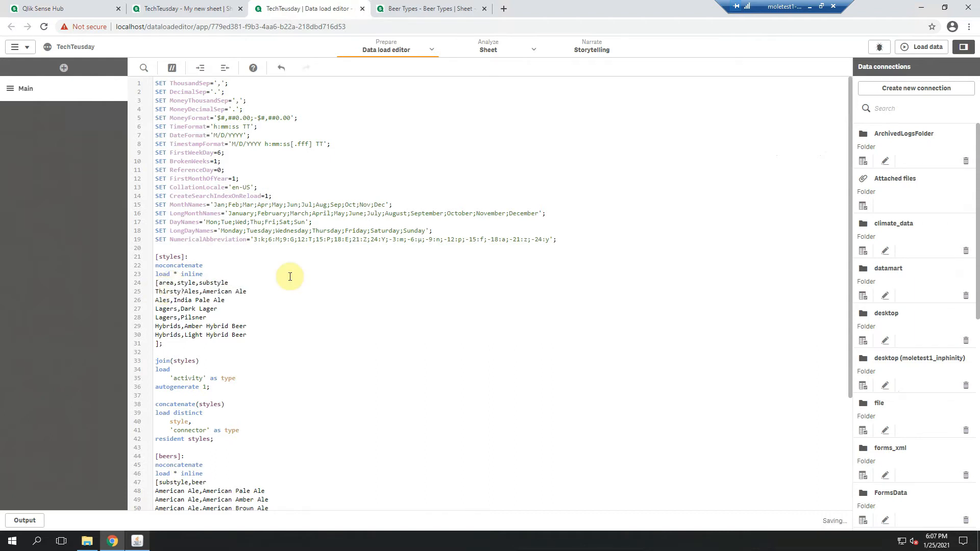
Copy the area value Thirsty?, to the start of the other five rows of the styles inline table.
{"action": "left_click_drag", "start_coordinate": [186, 292], "coordinate": [157, 292]}
{"action": "key", "text": "ctrl+c"}
{"action": "left_click", "coordinate": [155, 300]}
{"action": "key", "text": "ctrl+v"}
{"action": "left_click", "coordinate": [156, 309]}
{"action": "key", "text": "ctrl+v"}
{"action": "left_click", "coordinate": [156, 317]}
{"action": "key", "text": "ctrl+v"}
{"action": "key", "text": "ctrl+v"}
{"action": "left_click", "coordinate": [156, 335]}
{"action": "key", "text": "ctrl+v"}
Add a level field before area in the styles table and give all six substyle rows the level 3.
{"action": "left_click", "coordinate": [158, 282]}
{"action": "type", "text": "level,"}
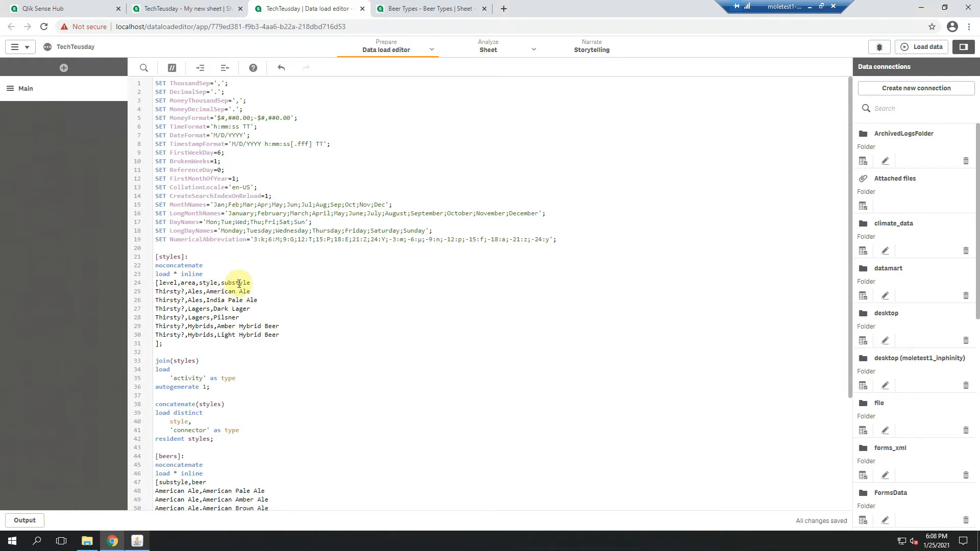
{"action": "type", "text": "3,"}
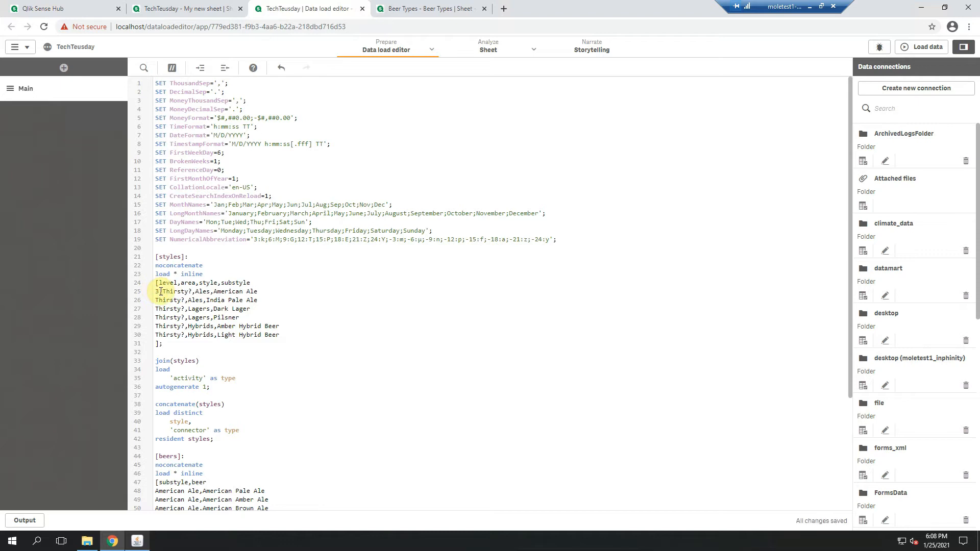
{"action": "type", "text": "3,"}
{"action": "key", "text": "Down"}
{"action": "key", "text": "Home"}
{"action": "type", "text": "3,"}
{"action": "key", "text": "Down"}
{"action": "key", "text": "Home"}
{"action": "type", "text": "3,"}
{"action": "key", "text": "Down"}
{"action": "key", "text": "Home"}
{"action": "type", "text": "3,"}
{"action": "key", "text": "Down"}
{"action": "key", "text": "Home"}
{"action": "type", "text": "3,"}
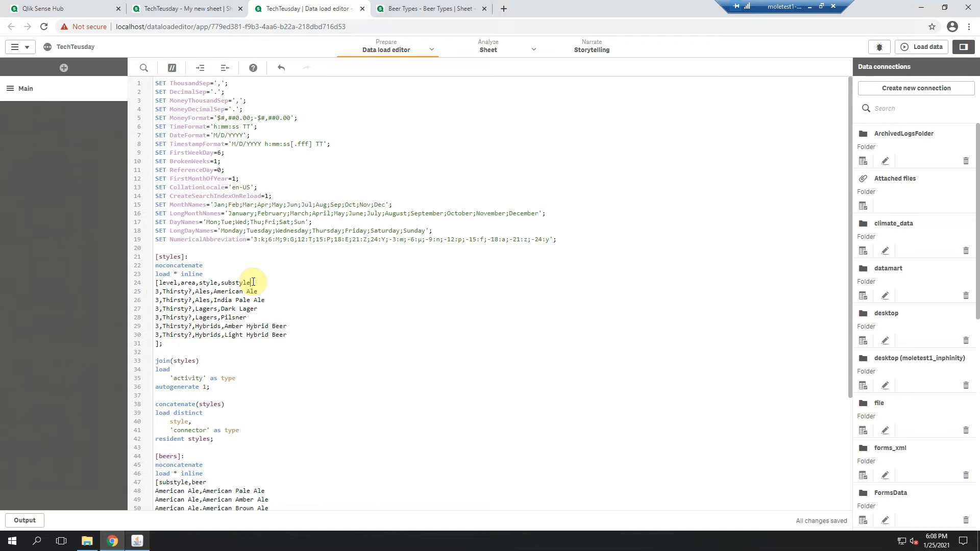
Insert a level 2 row for Ales above the American Ale row, reading 2,Thirsty?,Ales, with an empty substyle.
{"action": "left_click", "coordinate": [253, 282]}
{"action": "key", "text": "Return"}
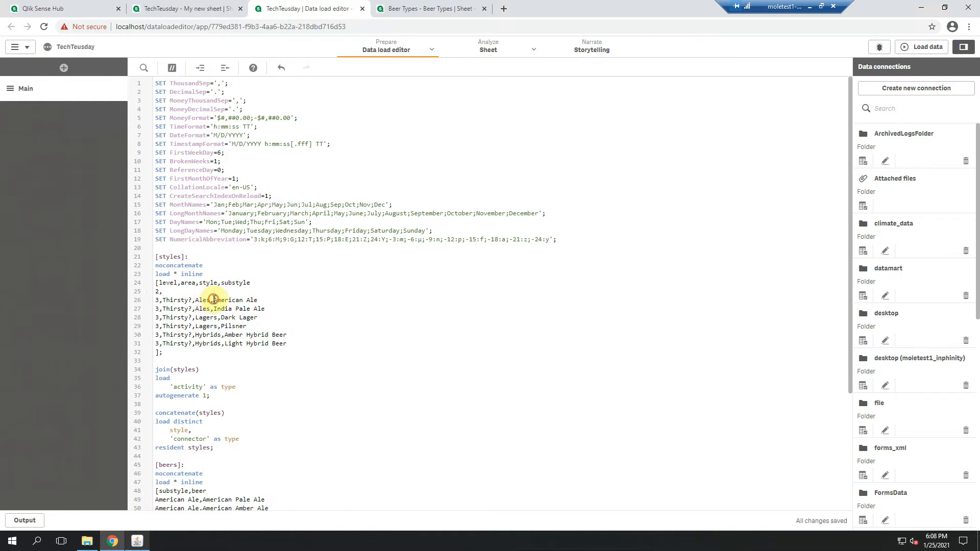
{"action": "left_click_drag", "start_coordinate": [213, 300], "coordinate": [176, 300]}
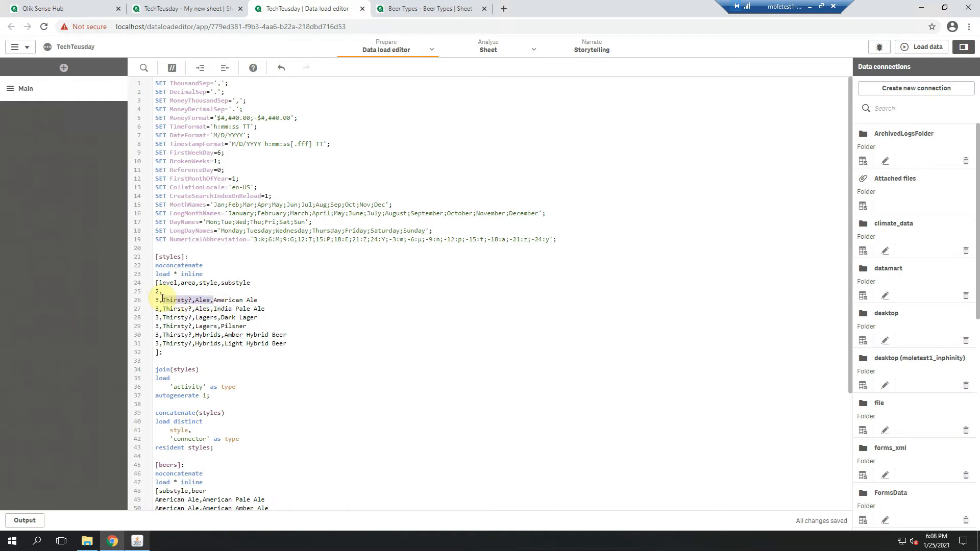
{"action": "left_click", "coordinate": [182, 291]}
{"action": "key", "text": "ctrl+v"}
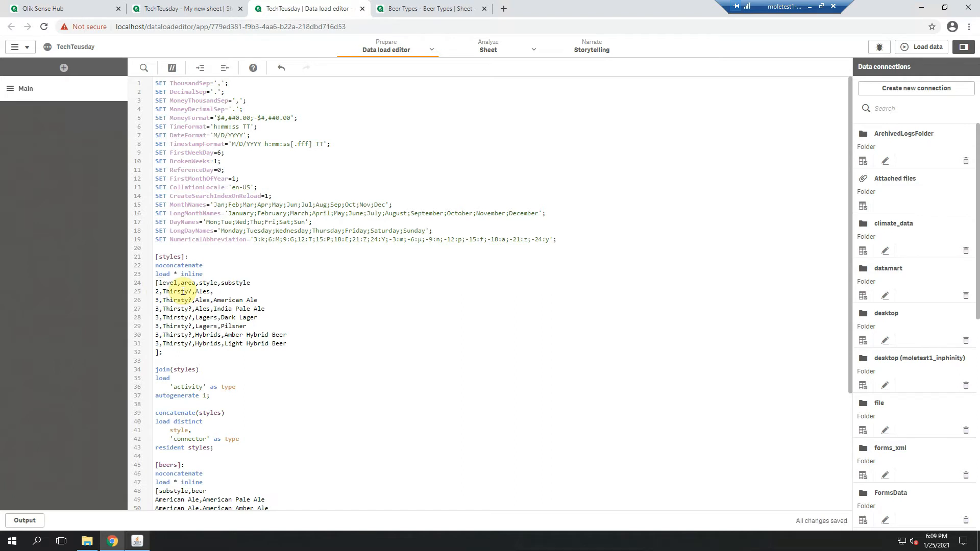
Insert a level 2 row for Lagers above the Dark Lager row, reading 2,Thirsty?,Lagers, with an empty substyle.
{"action": "left_click", "coordinate": [264, 308]}
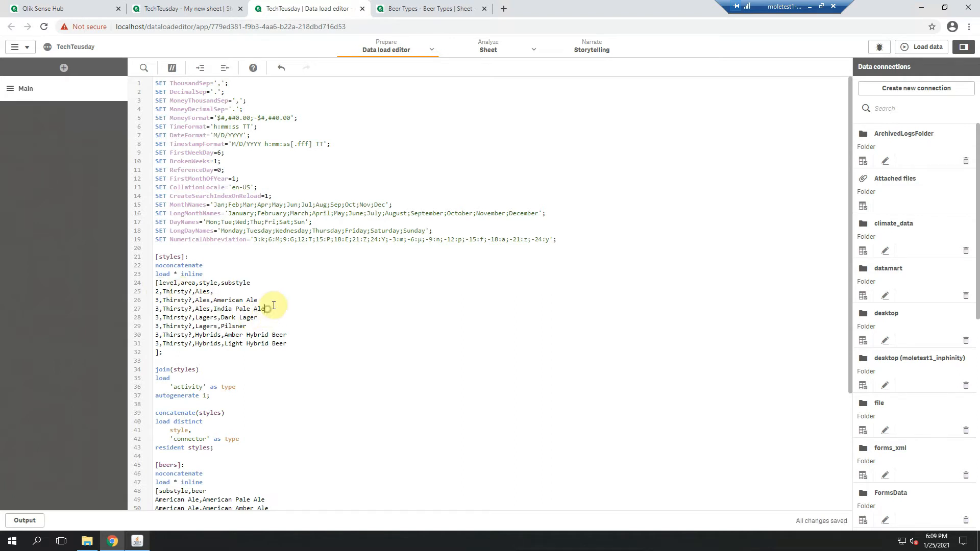
{"action": "key", "text": "Return"}
{"action": "type", "text": "2,"}
{"action": "left_click_drag", "start_coordinate": [220, 326], "coordinate": [162, 326]}
{"action": "key", "text": "ctrl+c"}
{"action": "left_click", "coordinate": [171, 318]}
{"action": "key", "text": "ctrl+v"}
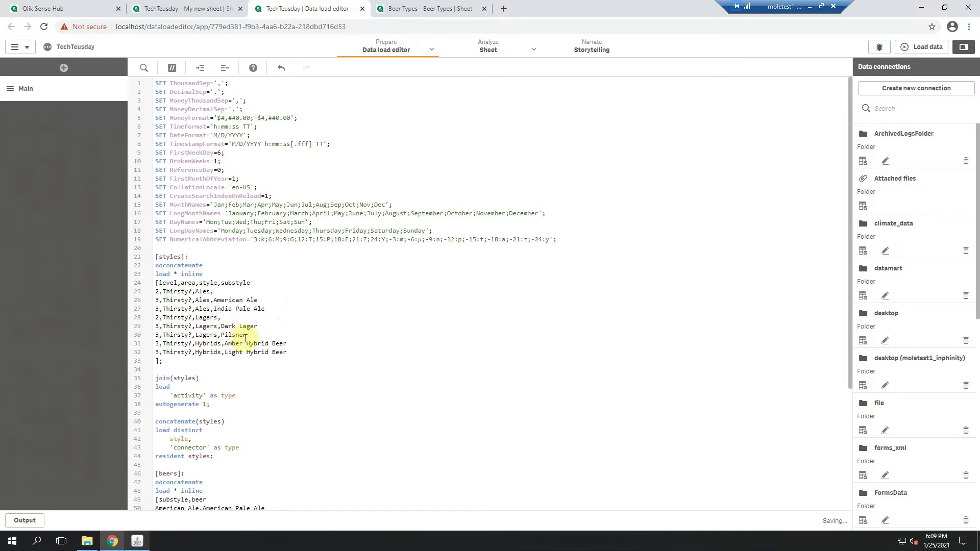
Insert a level 2 row for Hybrids above the Amber Hybrid Beer row, reading 2,Thirsty?,Hybrids, with an empty substyle.
{"action": "left_click", "coordinate": [253, 336]}
{"action": "key", "text": "Return"}
{"action": "type", "text": "2,"}
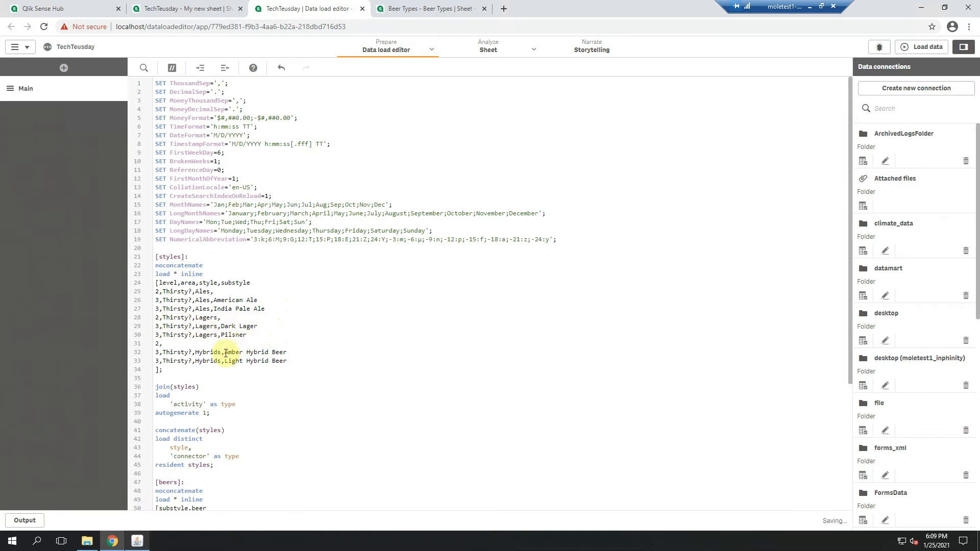
{"action": "left_click_drag", "start_coordinate": [225, 352], "coordinate": [163, 352]}
{"action": "key", "text": "ctrl+c"}
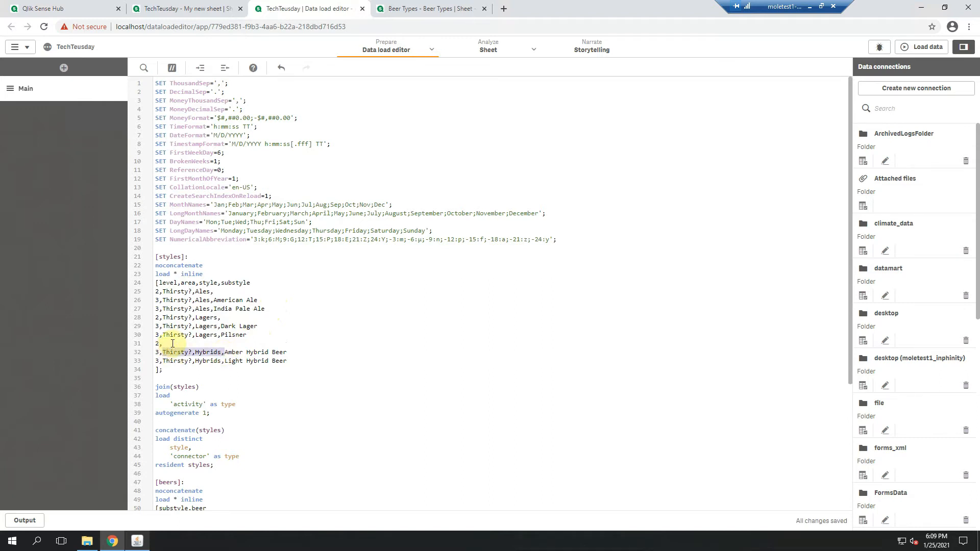
{"action": "left_click", "coordinate": [169, 343]}
{"action": "key", "text": "ctrl+v"}
Insert a level 1 row directly below the styles header, reading 1,Thirsty?,, with empty style and substyle.
{"action": "left_click", "coordinate": [262, 282]}
{"action": "key", "text": "Return"}
{"action": "type", "text": "1,"}
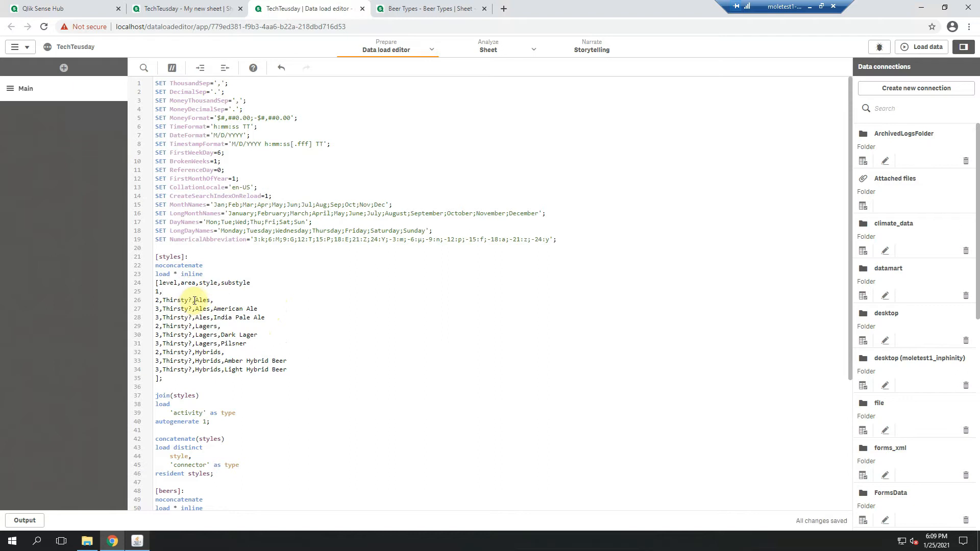
{"action": "left_click_drag", "start_coordinate": [196, 300], "coordinate": [162, 300]}
{"action": "key", "text": "ctrl+c"}
{"action": "left_click", "coordinate": [176, 291]}
{"action": "key", "text": "ctrl+v"}
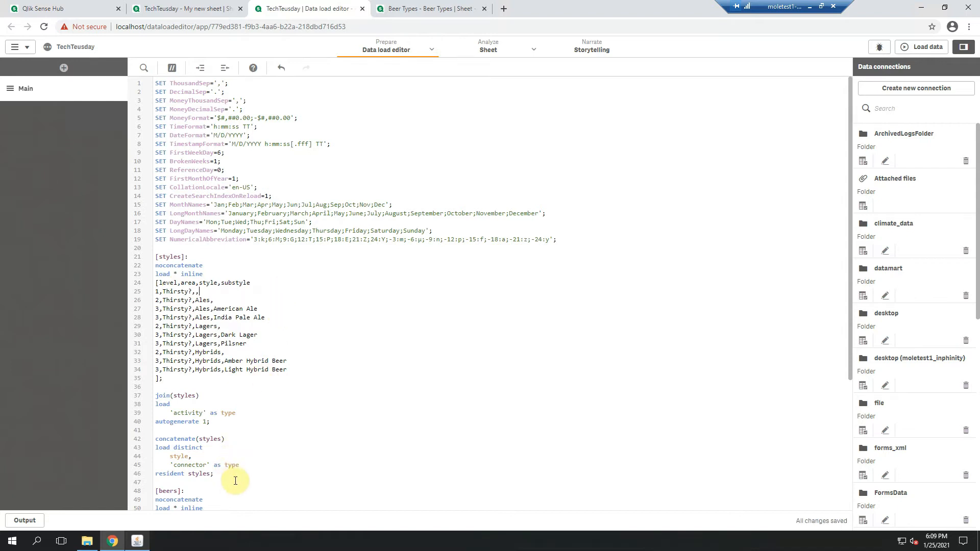
Comment out the join(styles) and concatenate(styles) load blocks below the styles table.
{"action": "left_click_drag", "start_coordinate": [237, 478], "coordinate": [149, 397]}
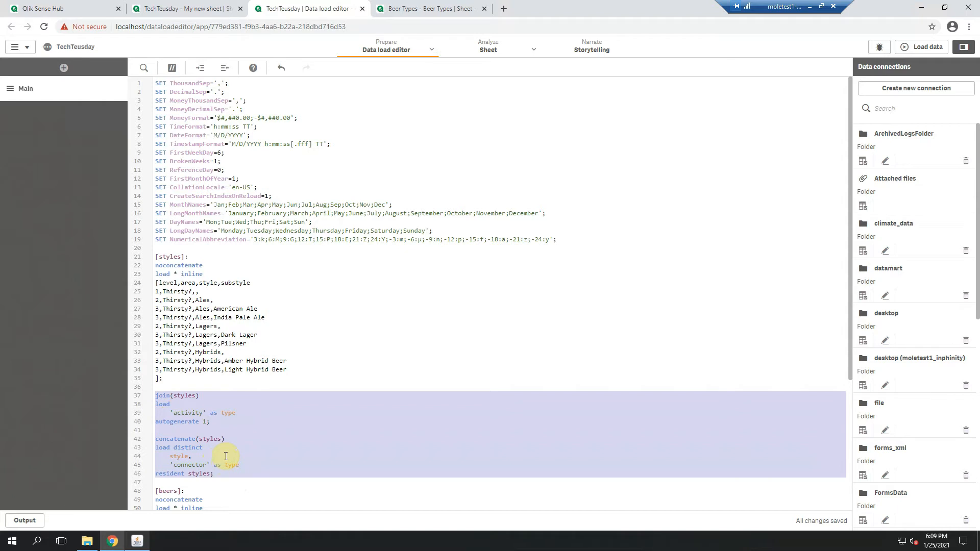
{"action": "left_click", "coordinate": [172, 68]}
Add a type field after substyle in the styles table, with decision for the level 1 row and connector for the level 2 Ales row.
{"action": "left_click", "coordinate": [259, 282]}
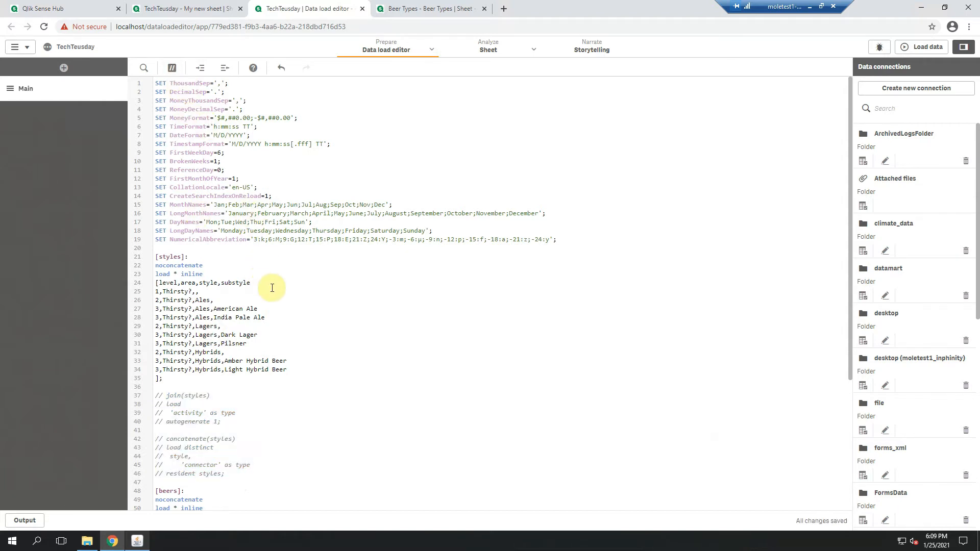
{"action": "type", "text": "type"}
{"action": "left_click", "coordinate": [265, 303]}
{"action": "type", "text": "connector"}
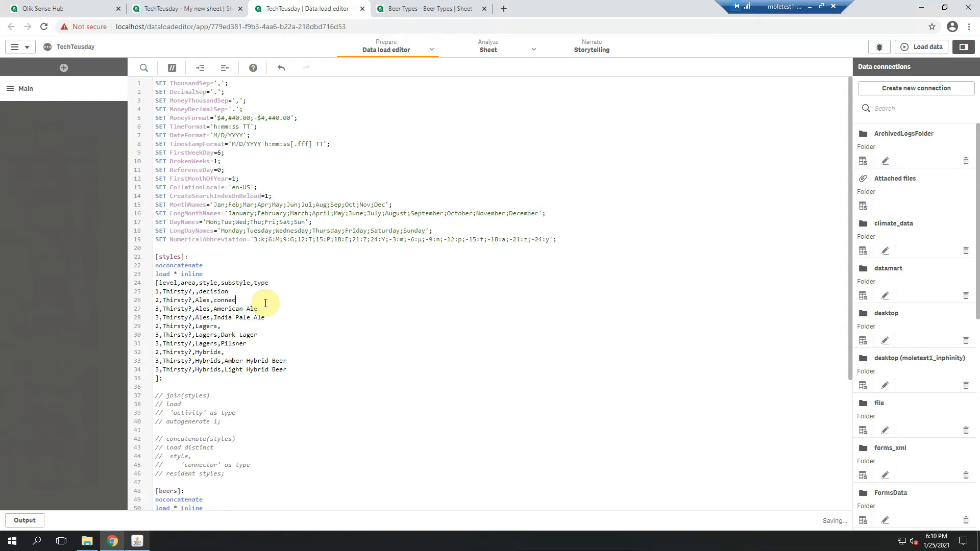
{"action": "double_click", "coordinate": [232, 300]}
{"action": "key", "text": "Left"}
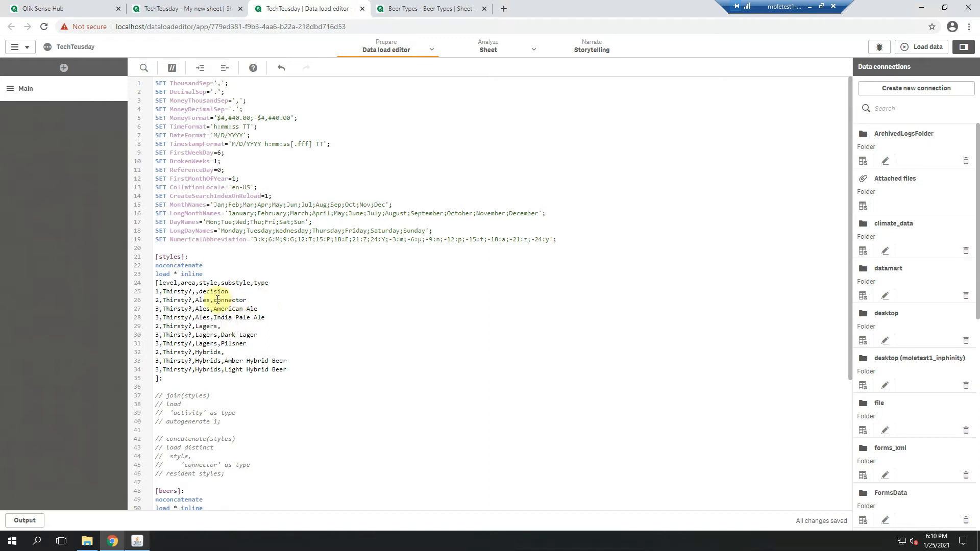
{"action": "type", "text": ","}
Set the type connector on the level 2 Lagers and Hybrids rows, and add the missing comma before decision in the level 1 row.
{"action": "left_click", "coordinate": [229, 327]}
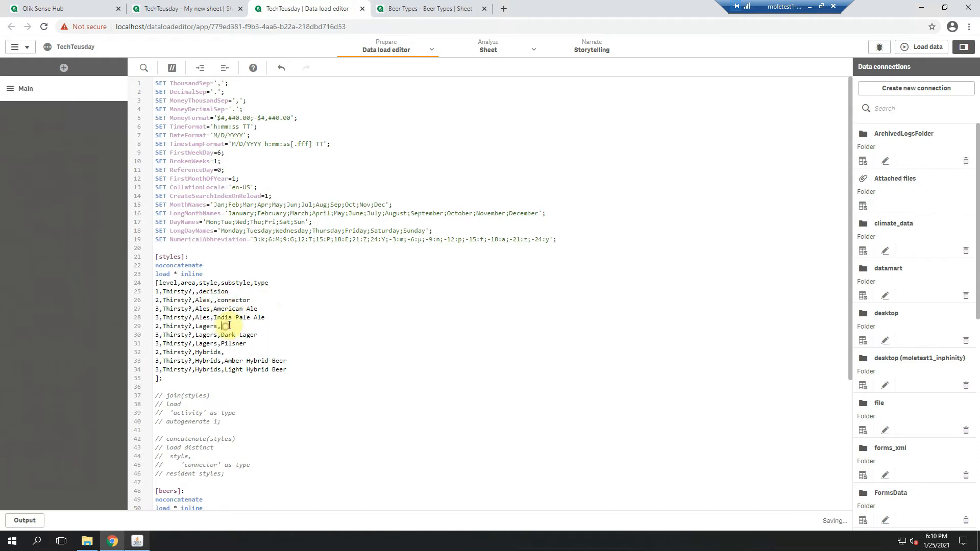
{"action": "type", "text": ","}
{"action": "key", "text": "ctrl+v"}
{"action": "left_click", "coordinate": [228, 353]}
{"action": "type", "text": ","}
{"action": "key", "text": "ctrl+v"}
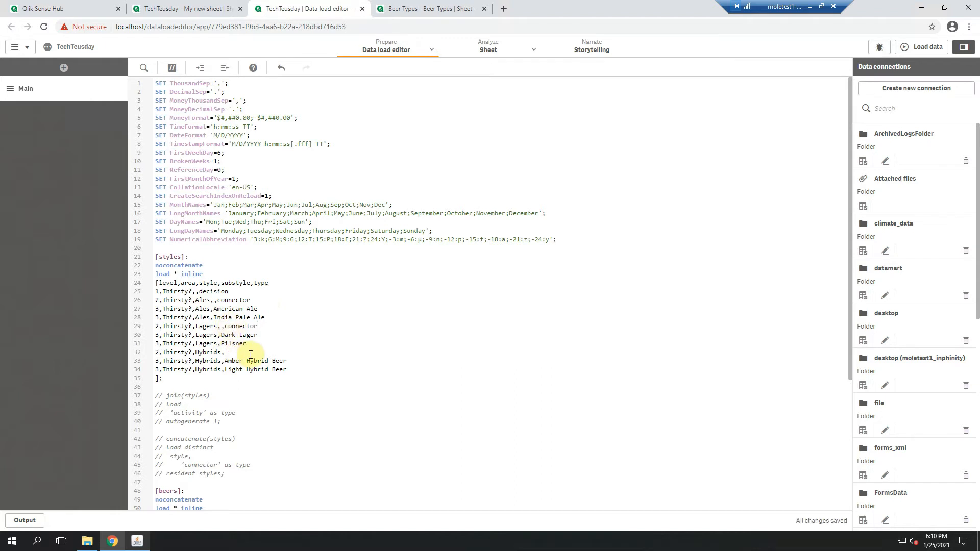
{"action": "left_click", "coordinate": [200, 291]}
{"action": "type", "text": ","}
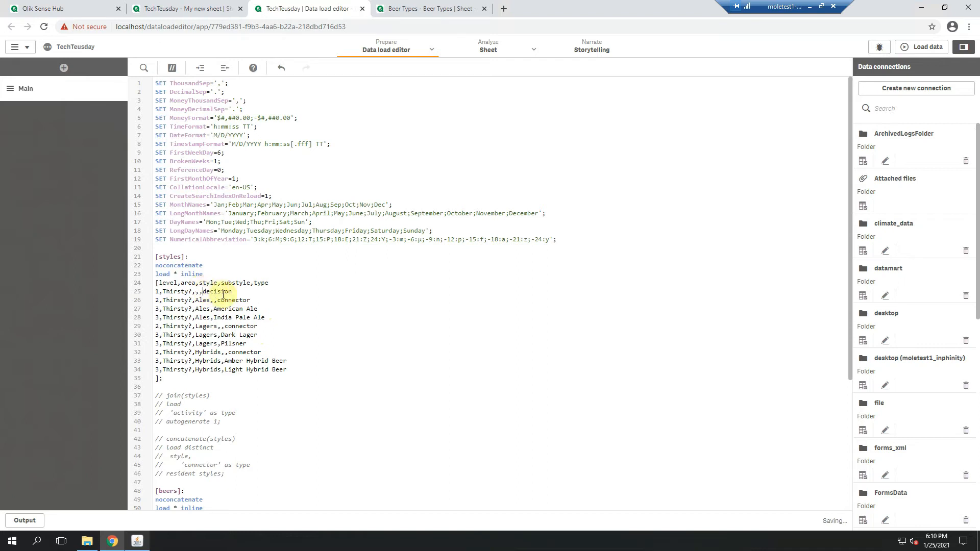
Append the type activity to all six level 3 substyle rows of the styles table.
{"action": "left_click", "coordinate": [267, 307]}
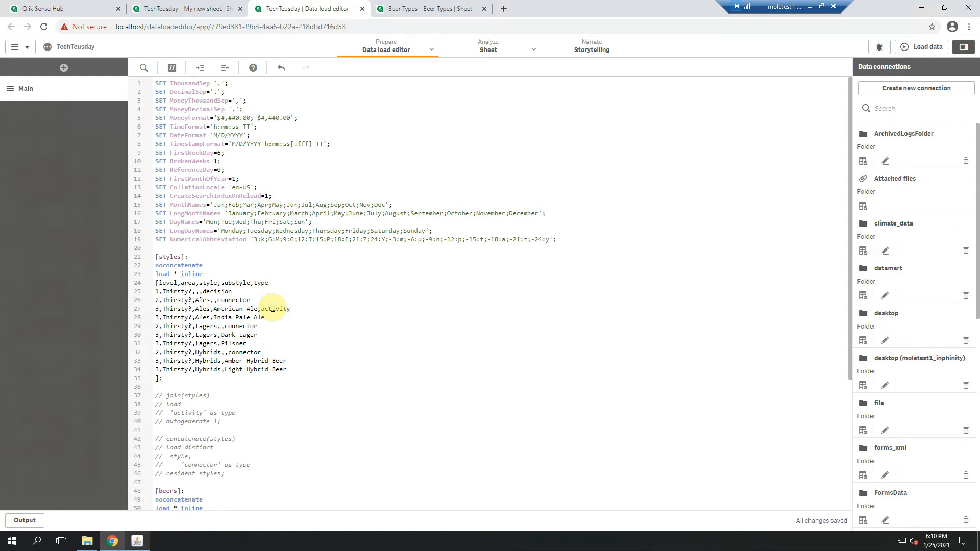
{"action": "left_click", "coordinate": [271, 317]}
{"action": "key", "text": "ctrl+v"}
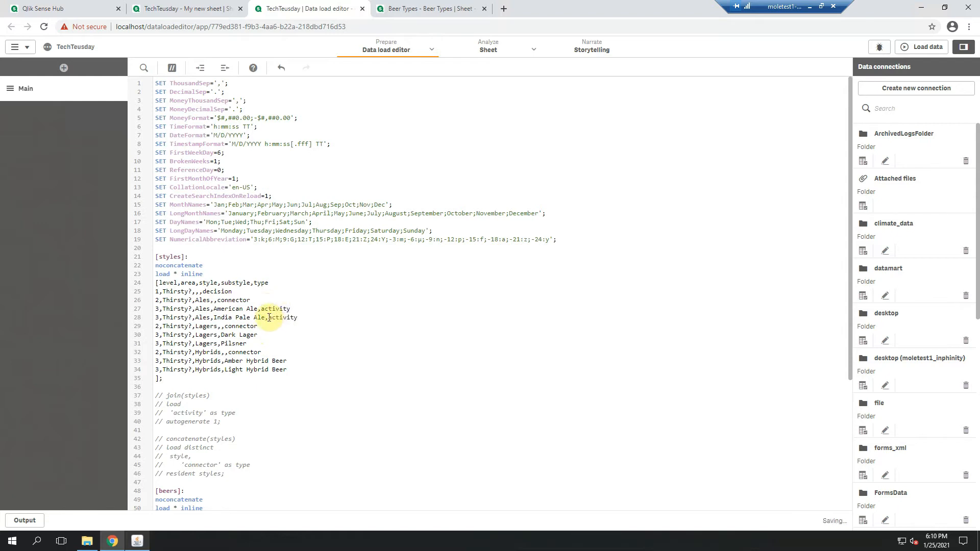
{"action": "left_click", "coordinate": [271, 335]}
{"action": "key", "text": "ctrl+v"}
{"action": "left_click", "coordinate": [273, 345]}
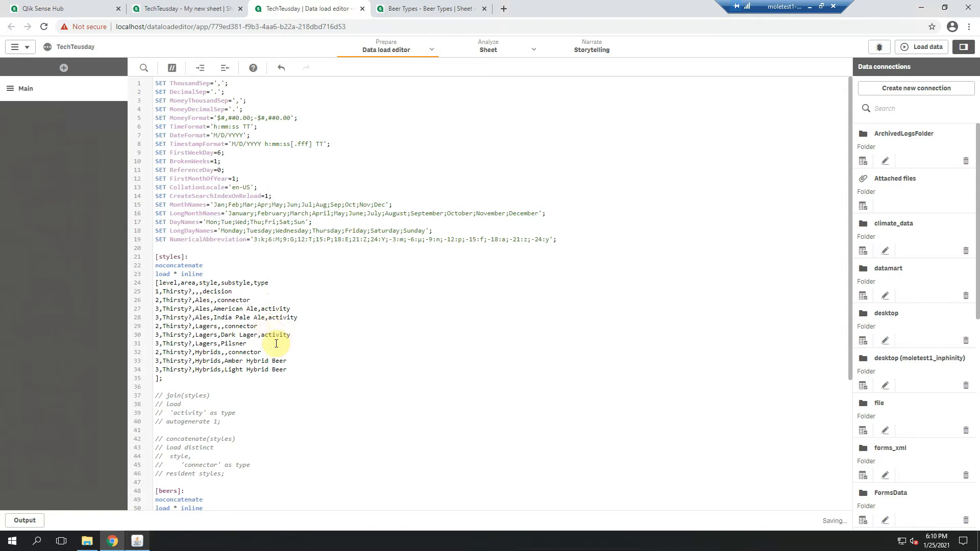
{"action": "key", "text": "ctrl+v"}
{"action": "left_click", "coordinate": [294, 361]}
{"action": "key", "text": "ctrl+v"}
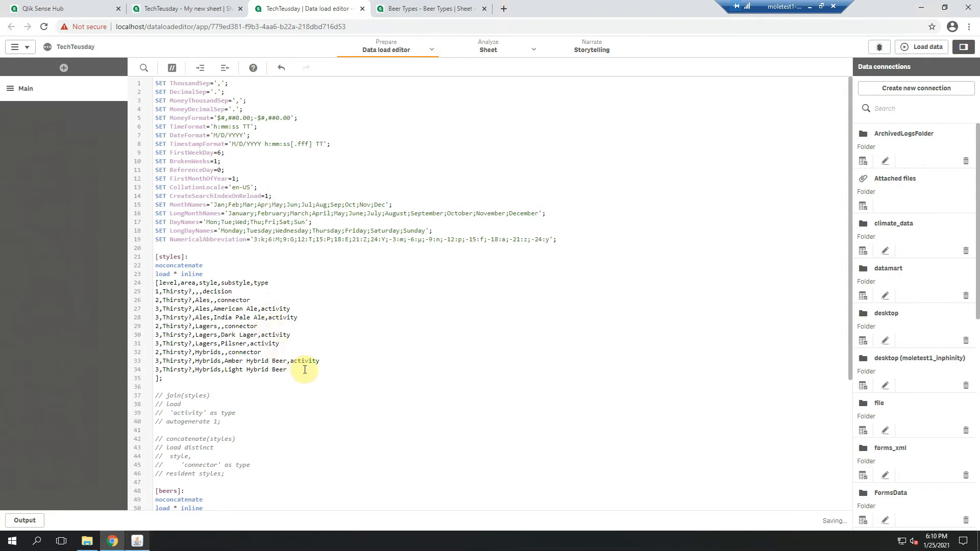
{"action": "left_click", "coordinate": [304, 370]}
{"action": "key", "text": "ctrl+v"}
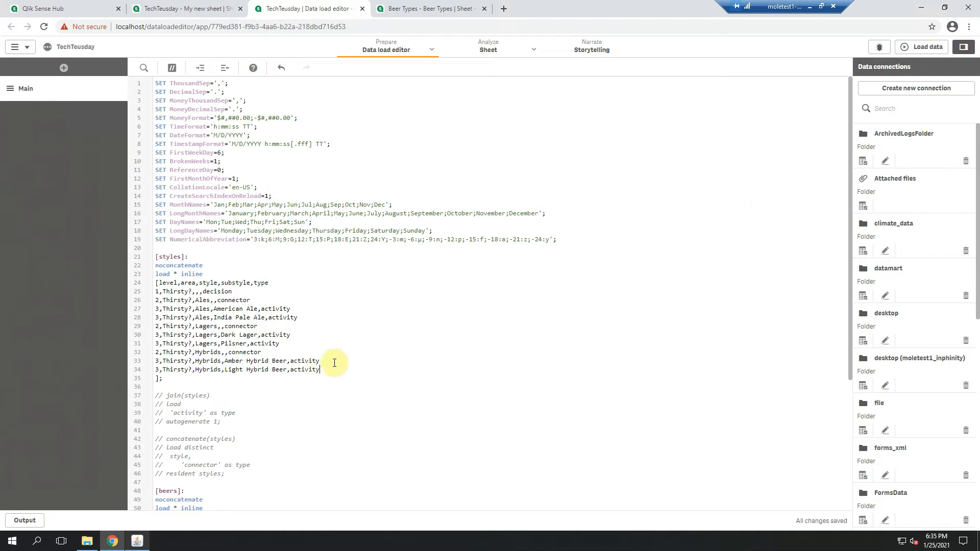
Reload the data with the updated script and select the flowchart on My new sheet.
{"action": "left_click", "coordinate": [921, 46]}
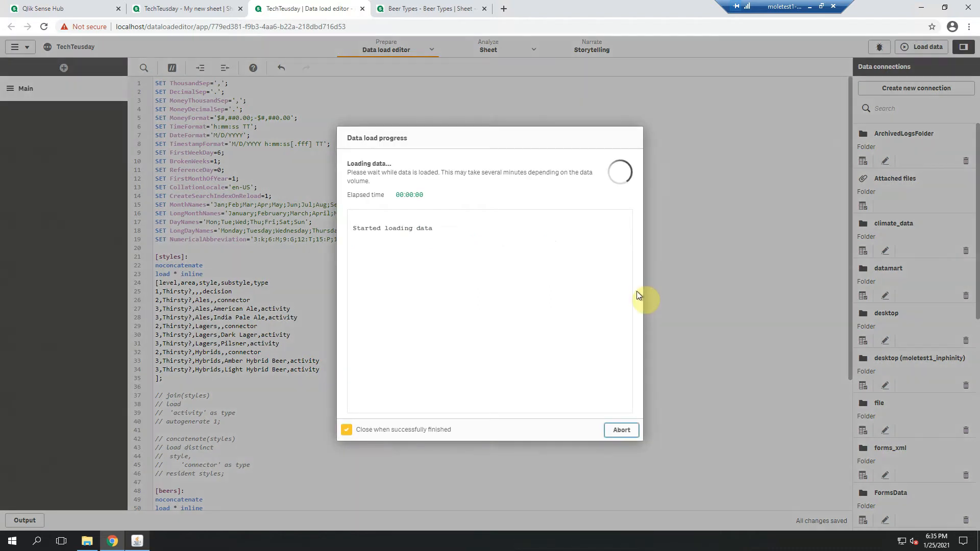
{"action": "left_click", "coordinate": [225, 9]}
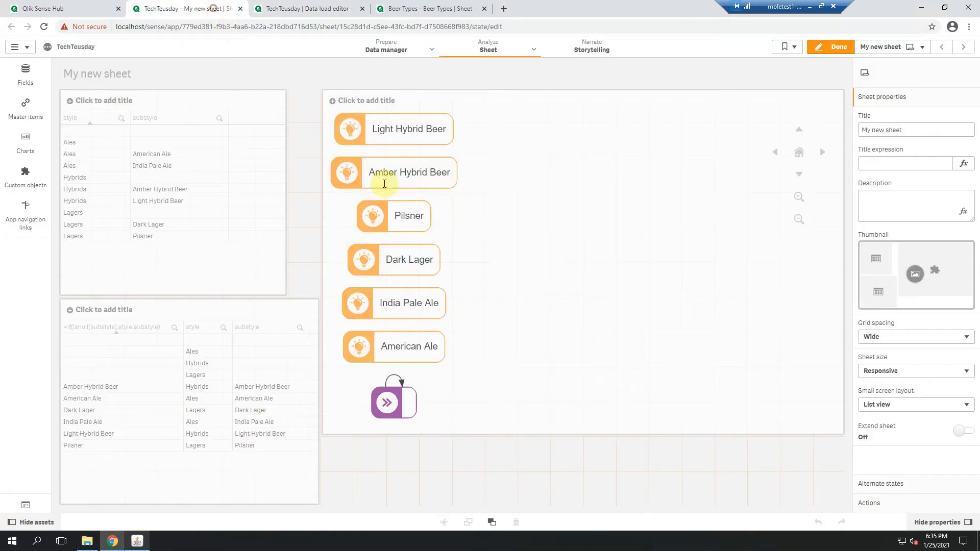
{"action": "left_click", "coordinate": [535, 252]}
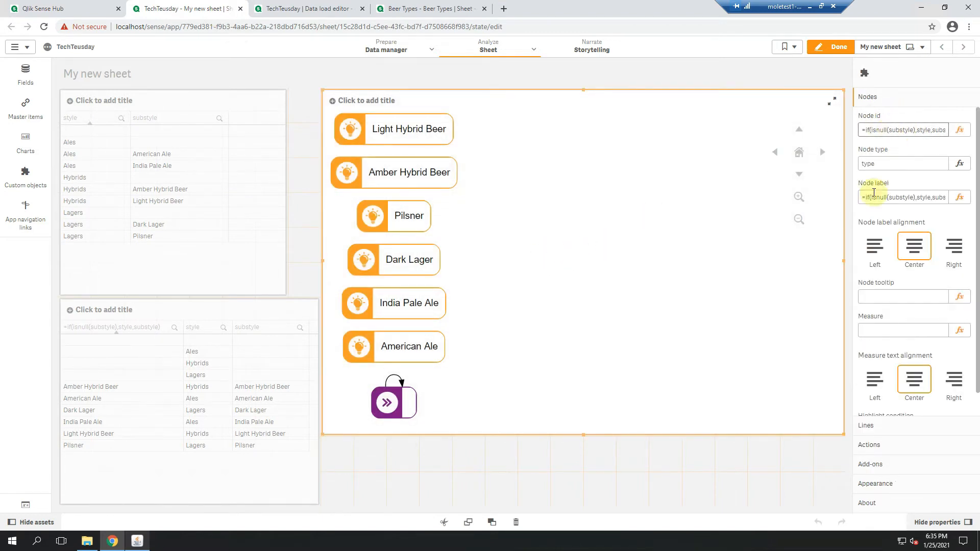
Replace the flowchart's Node id expression with =pick(match(level,1,2,3), area, style, substyle).
{"action": "left_click", "coordinate": [959, 130]}
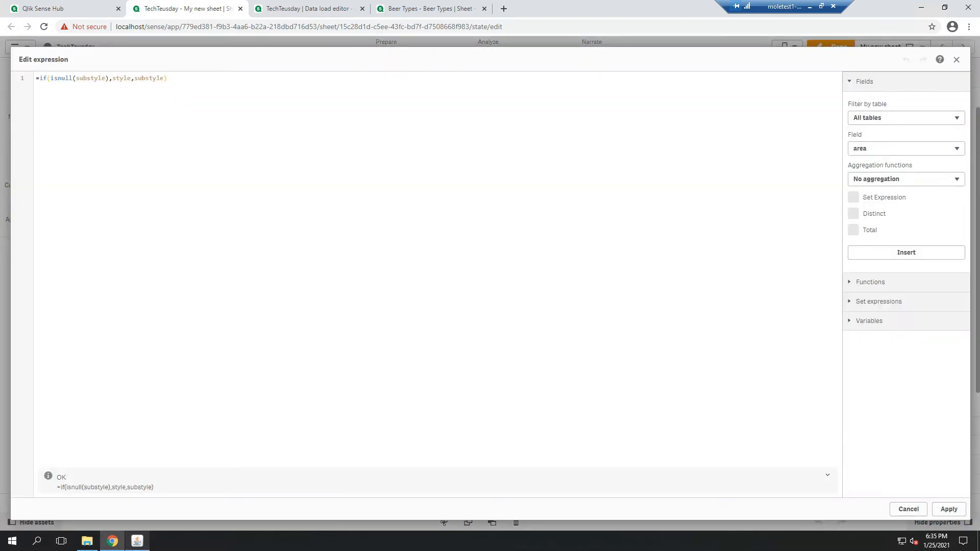
{"action": "key", "text": "ctrl+a"}
{"action": "key", "text": "ctrl+v"}
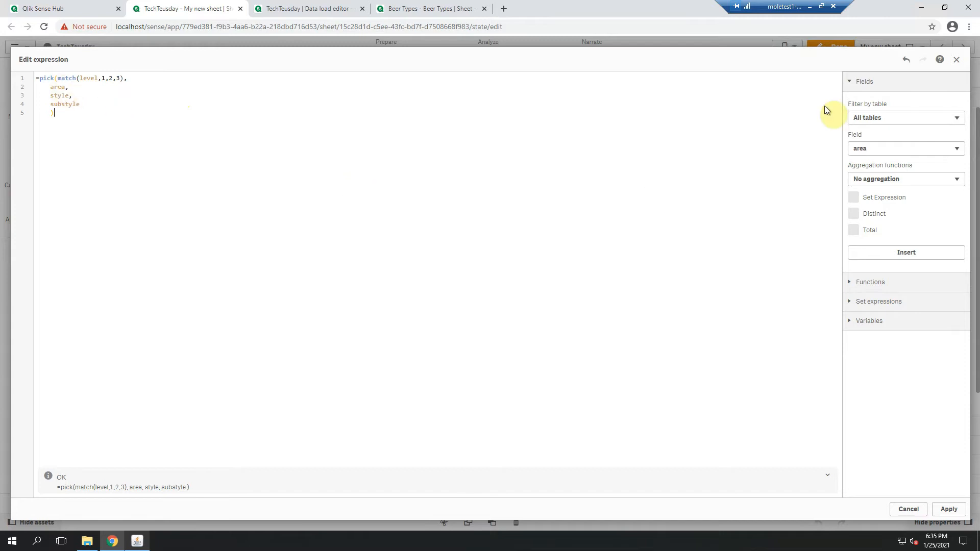
{"action": "left_click", "coordinate": [968, 27]}
{"action": "left_click", "coordinate": [937, 122]}
{"action": "left_click", "coordinate": [937, 122]}
{"action": "left_click", "coordinate": [937, 122]}
{"action": "left_click", "coordinate": [937, 122]}
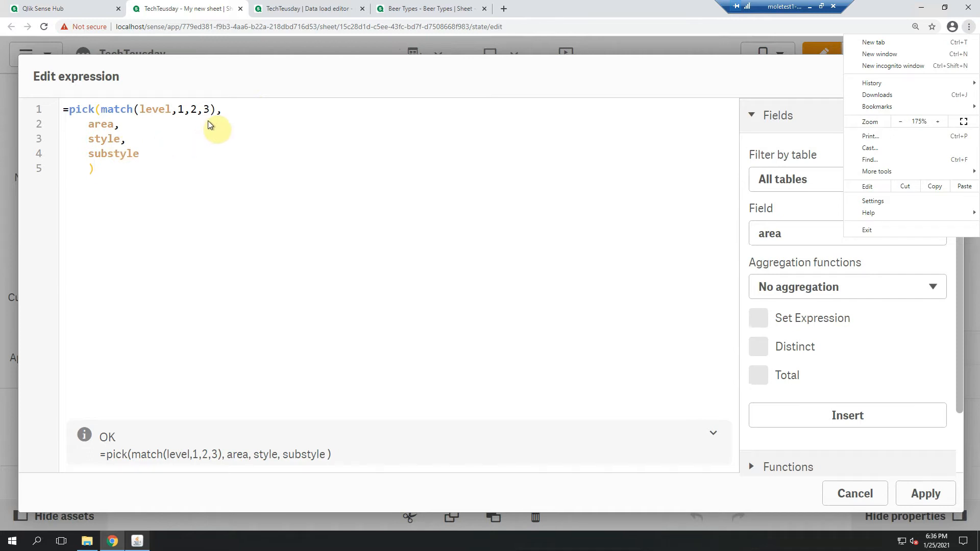
{"action": "left_click", "coordinate": [926, 494]}
Replace the flowchart's Node label expression with =pick(match(level,1,2,3), area, style, substyle).
{"action": "left_click", "coordinate": [969, 26]}
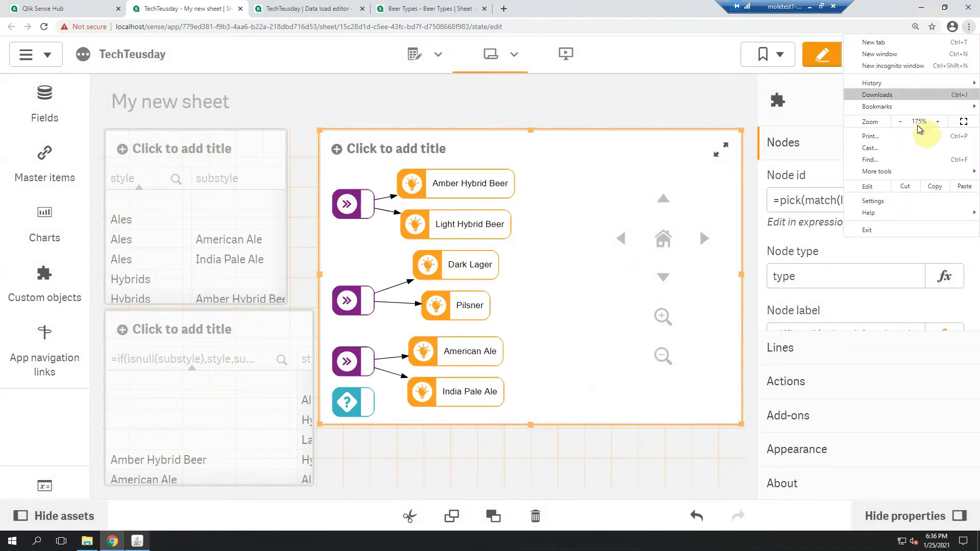
{"action": "left_click", "coordinate": [900, 121]}
{"action": "left_click", "coordinate": [901, 121]}
{"action": "left_click", "coordinate": [900, 121]}
{"action": "left_click", "coordinate": [901, 121]}
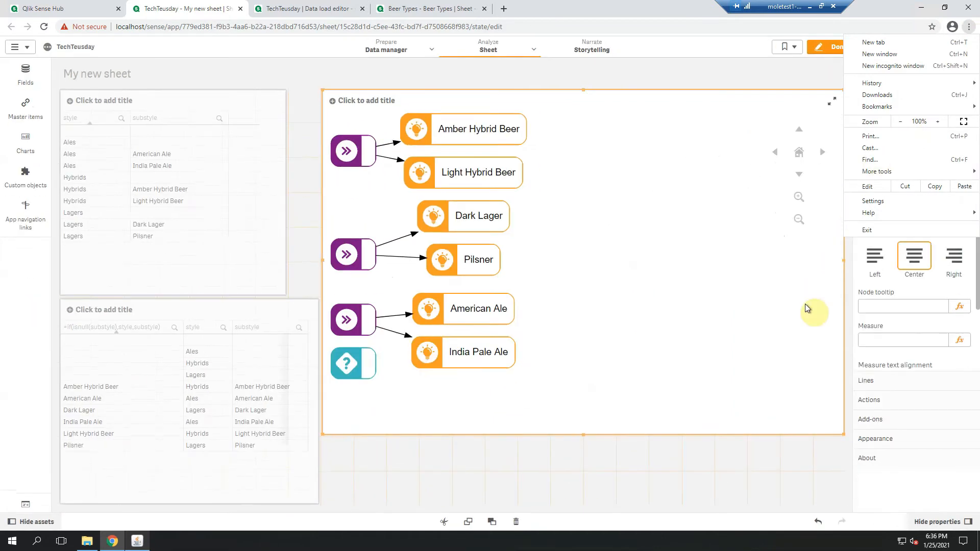
{"action": "left_click", "coordinate": [789, 339]}
{"action": "left_click", "coordinate": [959, 207]}
{"action": "left_click", "coordinate": [574, 194]}
{"action": "key", "text": "ctrl+a"}
{"action": "key", "text": "ctrl+v"}
{"action": "left_click", "coordinate": [949, 509]}
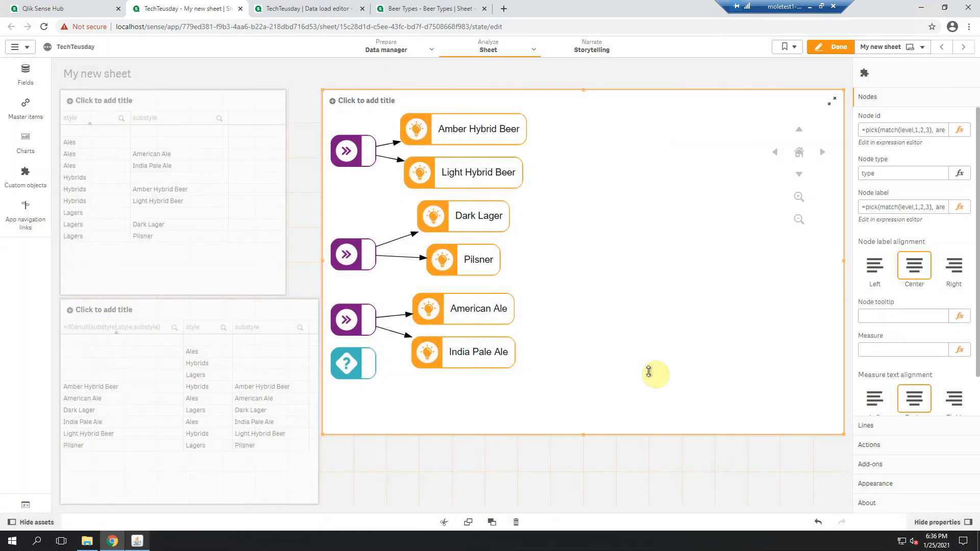
In the load script, start a [lines] table with a noconcatenate load between the commented blocks and the beers table.
{"action": "left_click", "coordinate": [867, 427]}
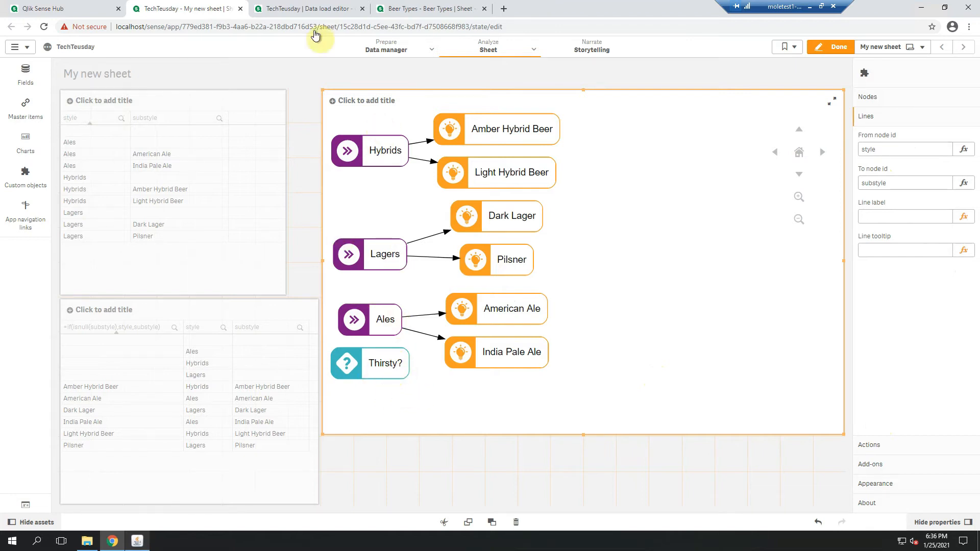
{"action": "left_click", "coordinate": [313, 8]}
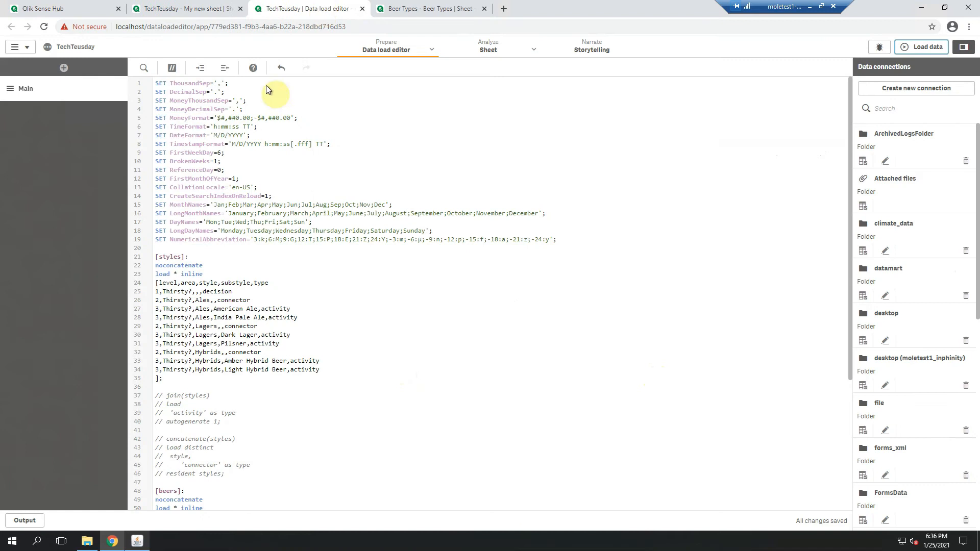
{"action": "left_click", "coordinate": [255, 475]}
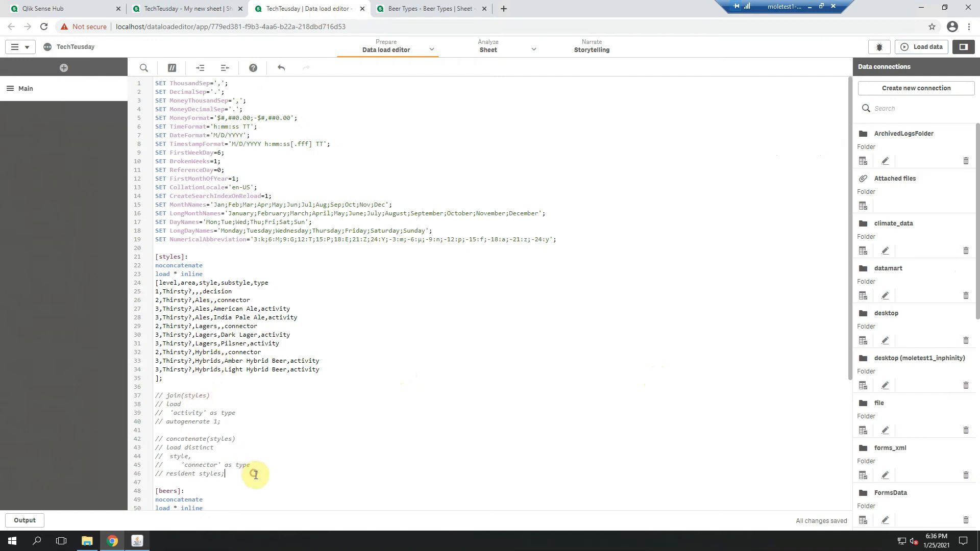
{"action": "key", "text": "Return"}
{"action": "key", "text": "Return"}
{"action": "type", "text": "[lines]:"}
{"action": "key", "text": "Return"}
{"action": "type", "text": "noconcatenate"}
{"action": "scroll", "coordinate": [257, 459], "scroll_direction": "down", "scroll_amount": 4}
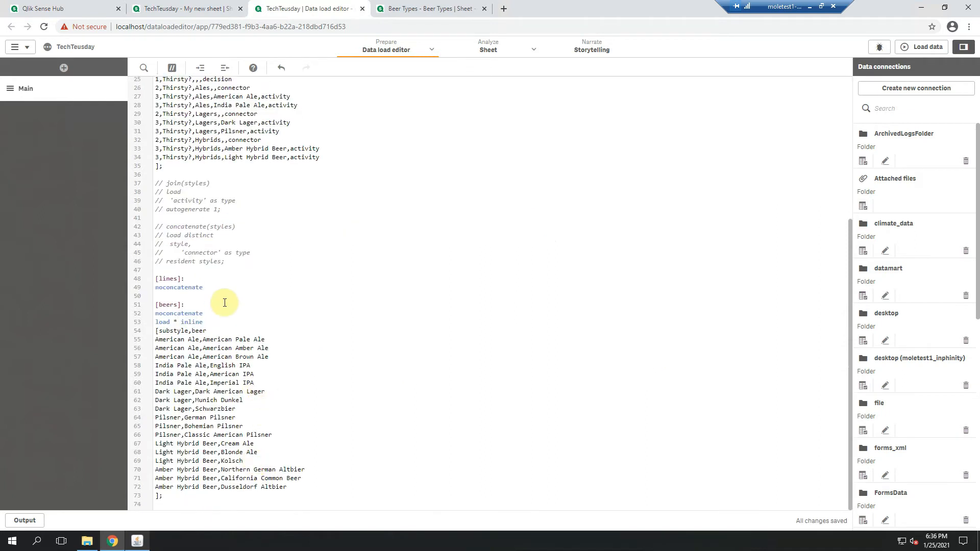
{"action": "key", "text": "Return"}
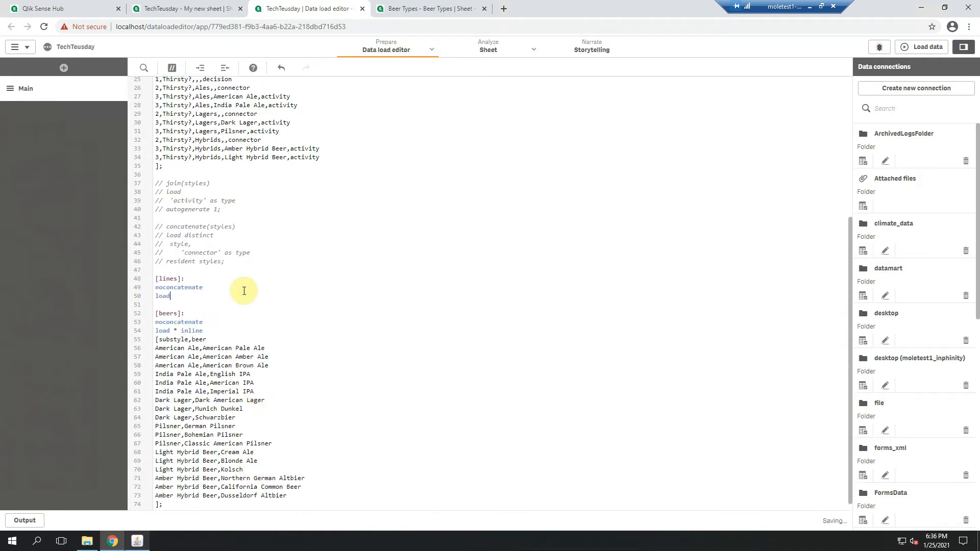
Load area as node_from and style as node_to in the lines table.
{"action": "left_click_drag", "start_coordinate": [847, 293], "coordinate": [844, 260]}
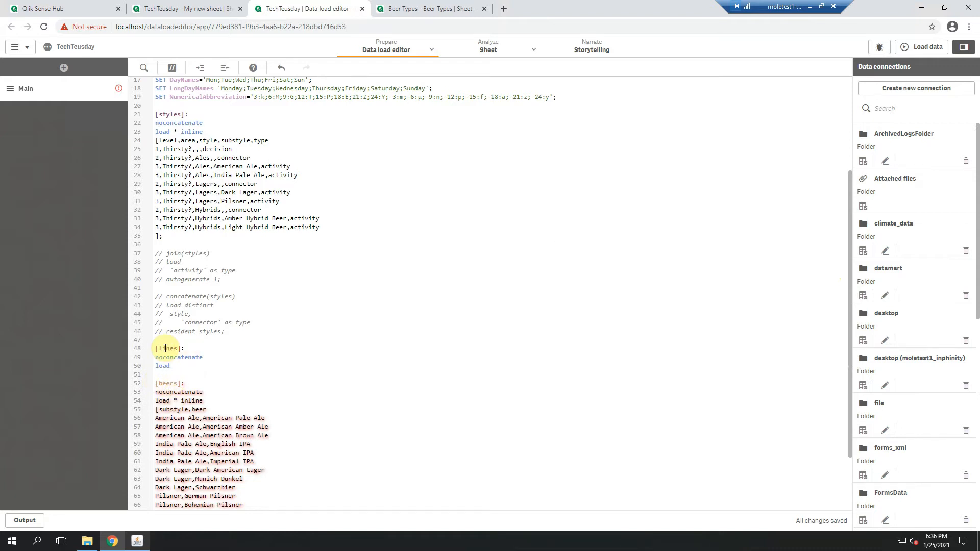
{"action": "double_click", "coordinate": [188, 140]}
{"action": "key", "text": "ctrl+c"}
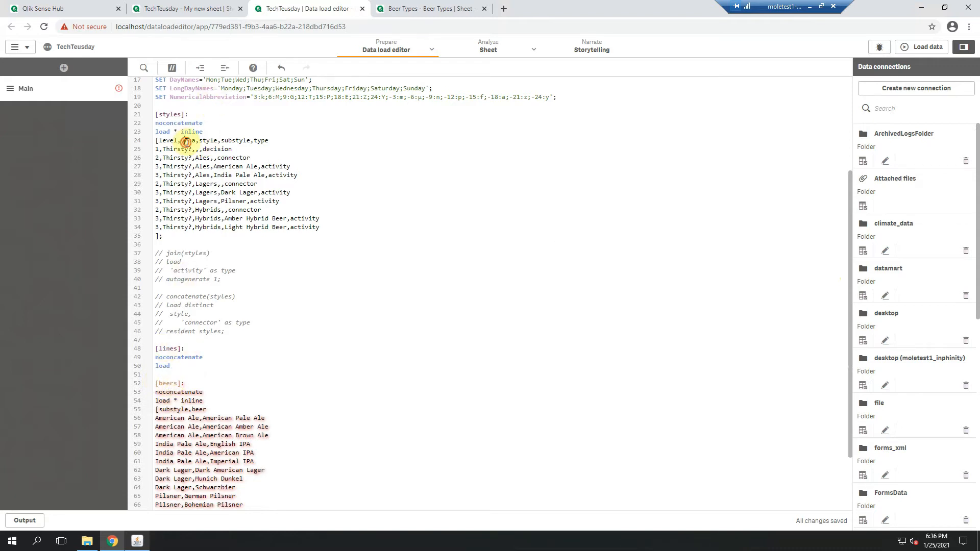
{"action": "left_click", "coordinate": [176, 362]}
{"action": "key", "text": "Return"}
{"action": "key", "text": "ctrl+v"}
{"action": "type", "text": "as node"}
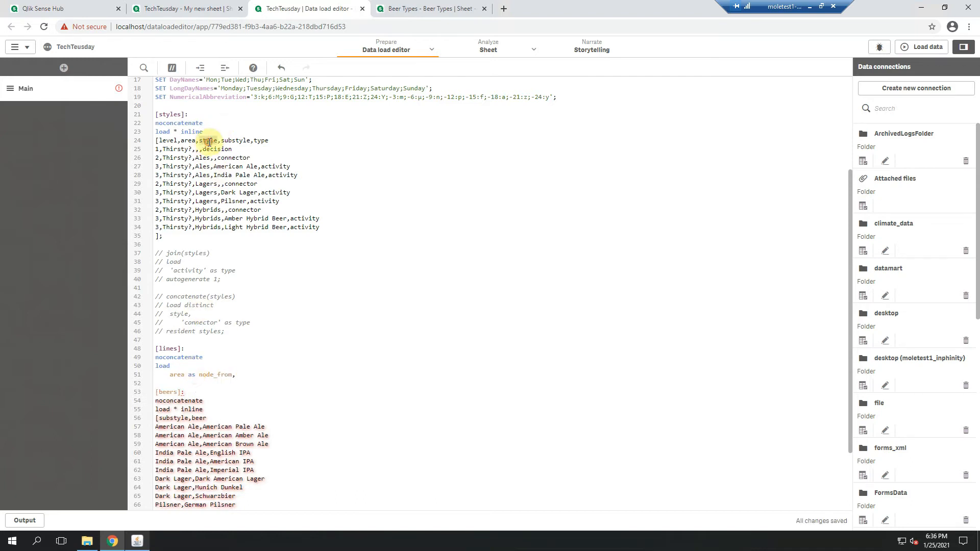
{"action": "left_click", "coordinate": [250, 375]}
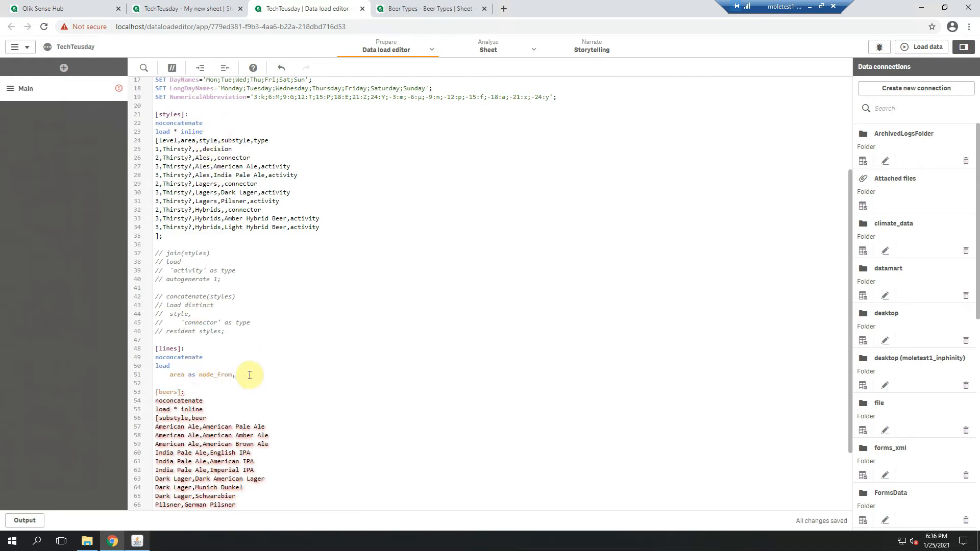
{"action": "key", "text": "Return"}
{"action": "type", "text": "style as node_to"}
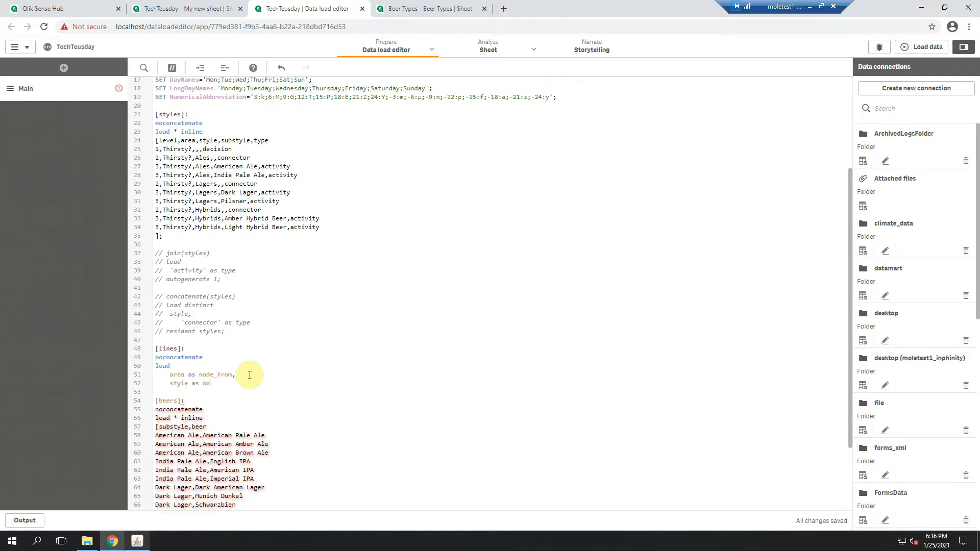
Make the lines load distinct and complete it with resident styles; as its source.
{"action": "left_click", "coordinate": [233, 368]}
{"action": "type", "text": "distinct"}
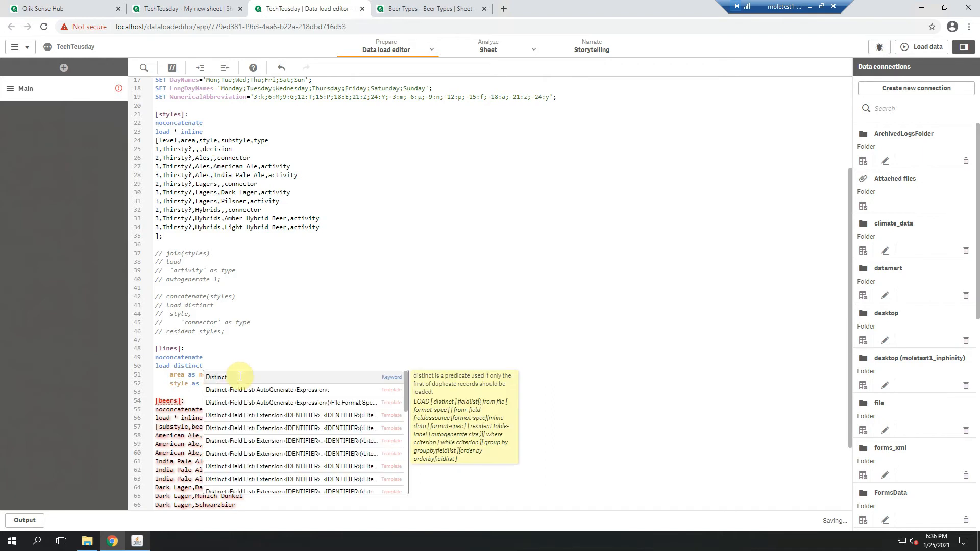
{"action": "left_click", "coordinate": [229, 332]}
{"action": "left_click", "coordinate": [236, 383]}
{"action": "key", "text": "Return"}
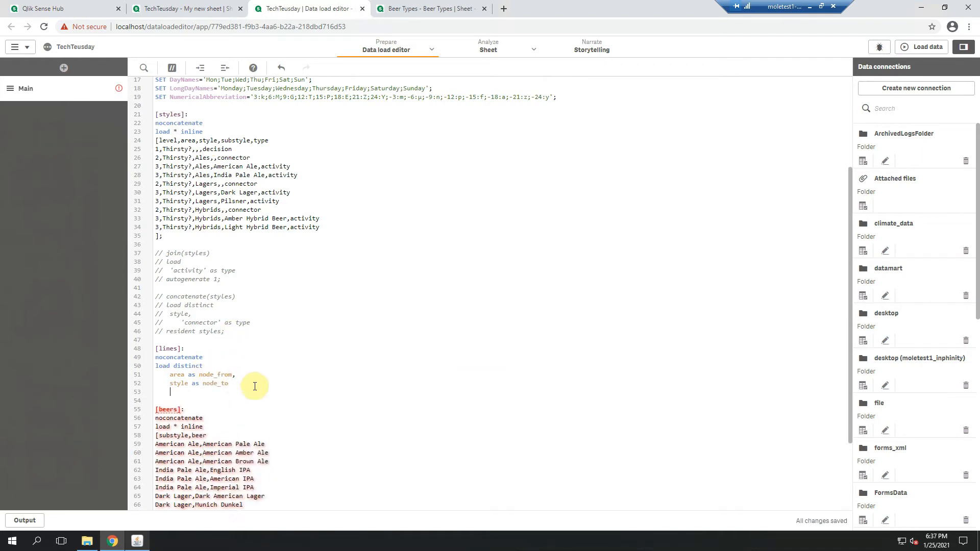
{"action": "type", "text": "resident"}
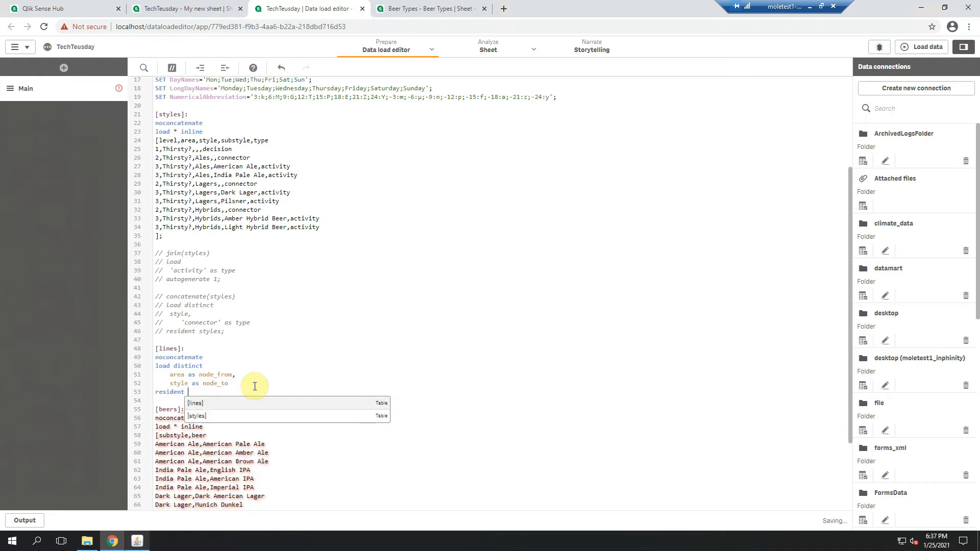
{"action": "left_click", "coordinate": [164, 110]}
{"action": "double_click", "coordinate": [167, 111]}
{"action": "key", "text": "ctrl+c"}
{"action": "left_click", "coordinate": [195, 393]}
{"action": "key", "text": "ctrl+v"}
{"action": "type", "text": ";"}
Add a concatenate (lines) block below the lines table, containing a copy of its load distinct statement.
{"action": "key", "text": "Return"}
{"action": "key", "text": "Return"}
{"action": "type", "text": "concatenate (lines)"}
{"action": "right_click", "coordinate": [209, 392]}
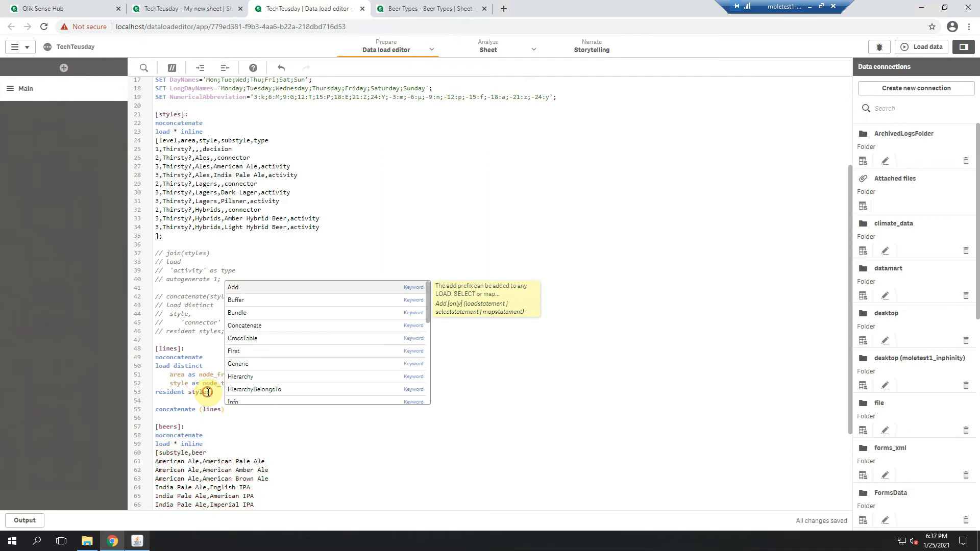
{"action": "key", "text": "Escape"}
{"action": "left_click_drag", "start_coordinate": [223, 391], "coordinate": [152, 369]}
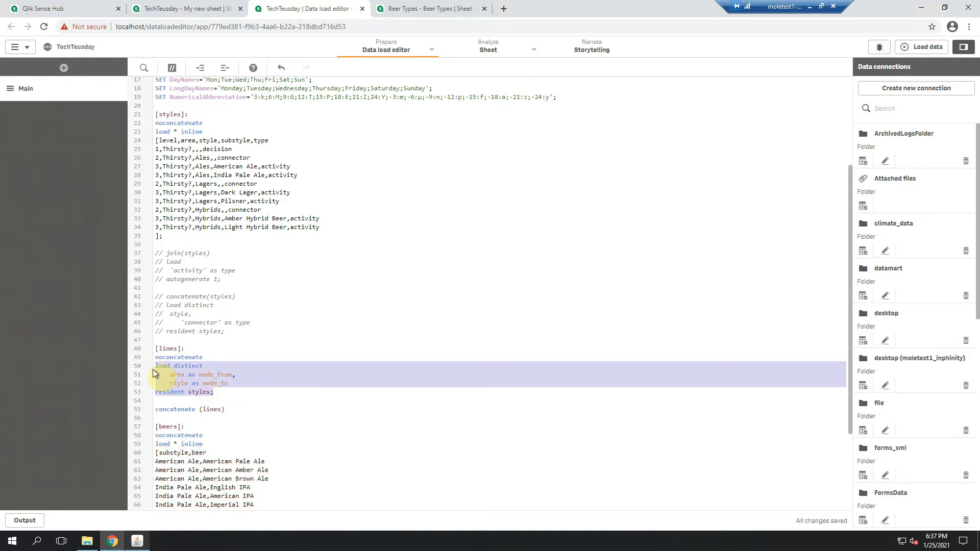
{"action": "left_click", "coordinate": [233, 411]}
{"action": "key", "text": "Return"}
{"action": "key", "text": "ctrl+v"}
In the concatenated lines block, change the fields to style as node_from and substyle as node_to.
{"action": "left_click", "coordinate": [173, 427]}
{"action": "type", "text": "style"}
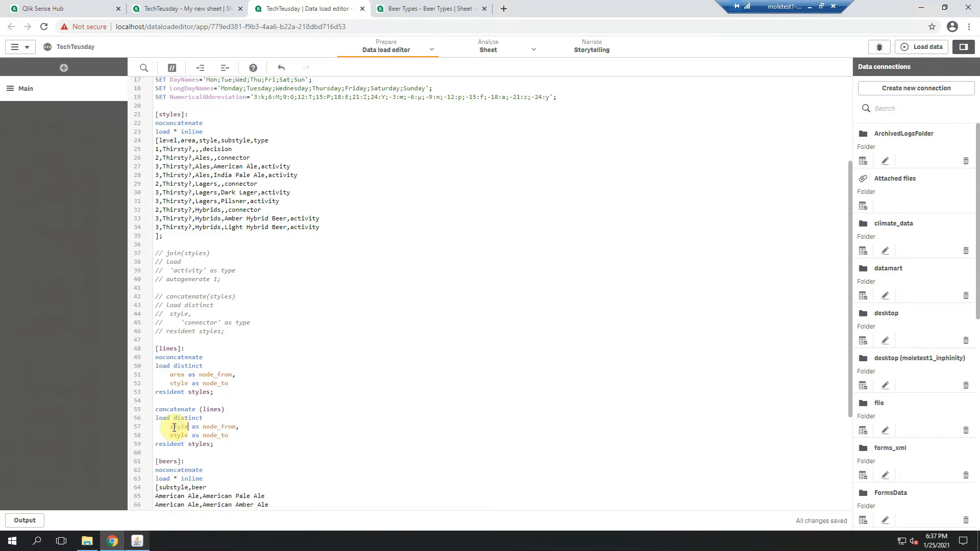
{"action": "double_click", "coordinate": [235, 141]}
{"action": "double_click", "coordinate": [178, 435]}
{"action": "key", "text": "ctrl+v"}
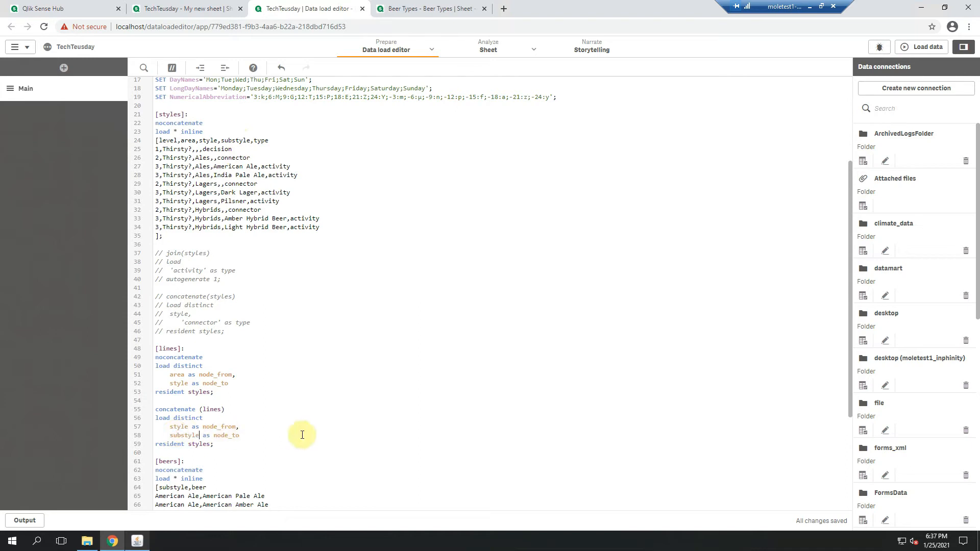
Reload the data with the new lines table and return to My new sheet.
{"action": "left_click", "coordinate": [918, 46]}
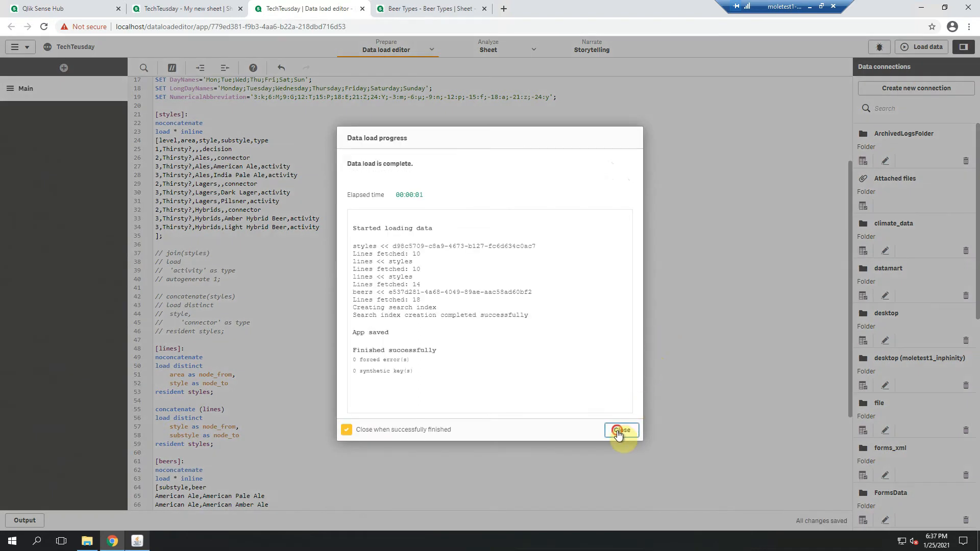
{"action": "left_click", "coordinate": [618, 431]}
{"action": "left_click", "coordinate": [171, 9]}
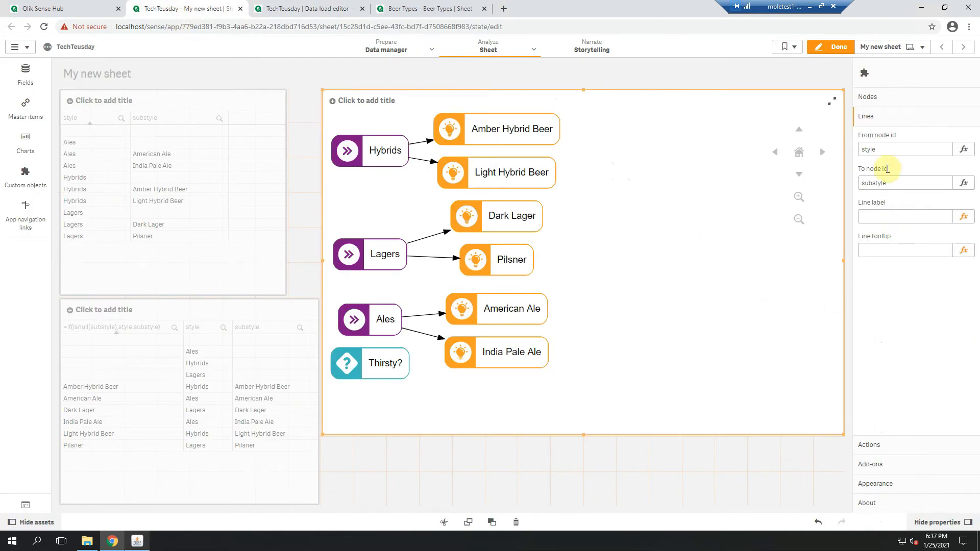
Set the flowchart lines' From node id to node_from and To node id to node_to, and finish editing the sheet.
{"action": "double_click", "coordinate": [870, 150]}
{"action": "type", "text": "node_from"}
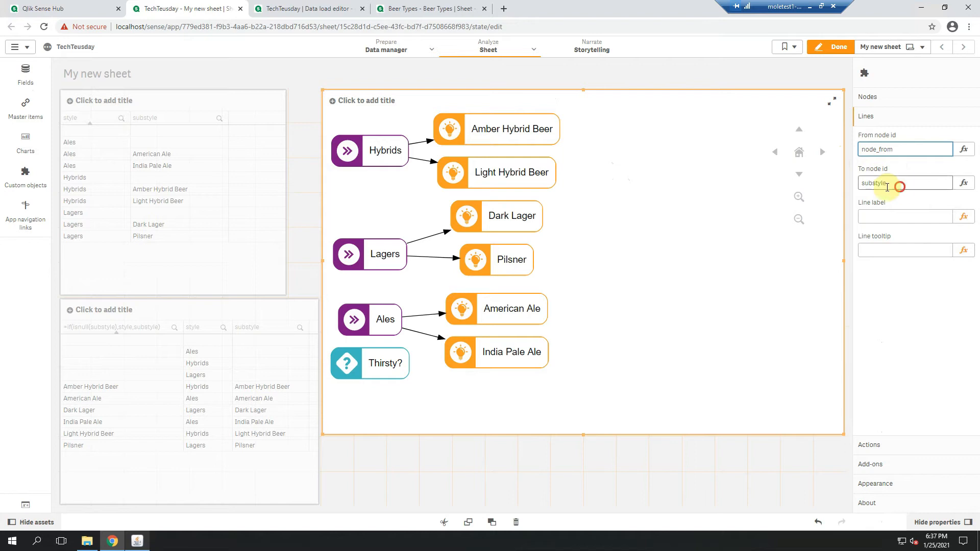
{"action": "double_click", "coordinate": [888, 183]}
{"action": "type", "text": "node_to"}
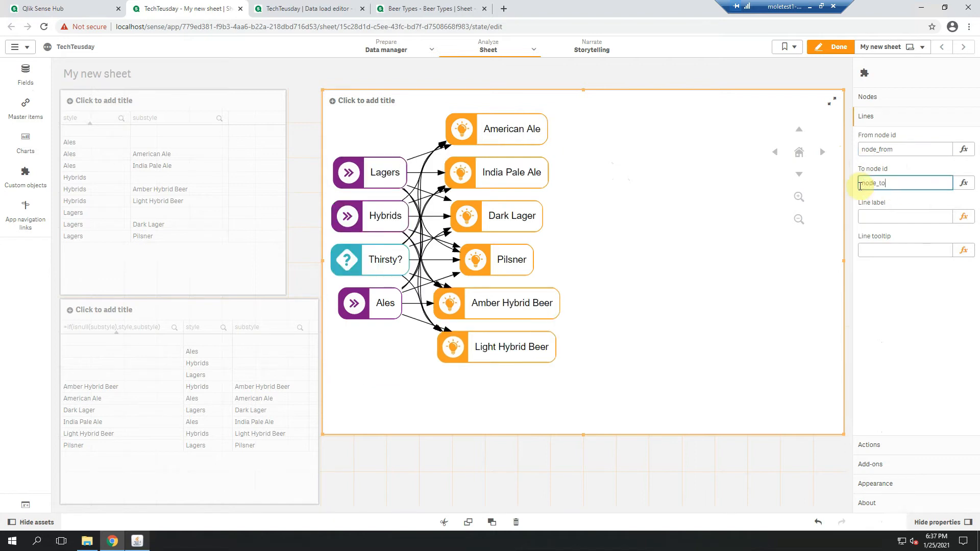
{"action": "key", "text": "Return"}
{"action": "left_click", "coordinate": [833, 47]}
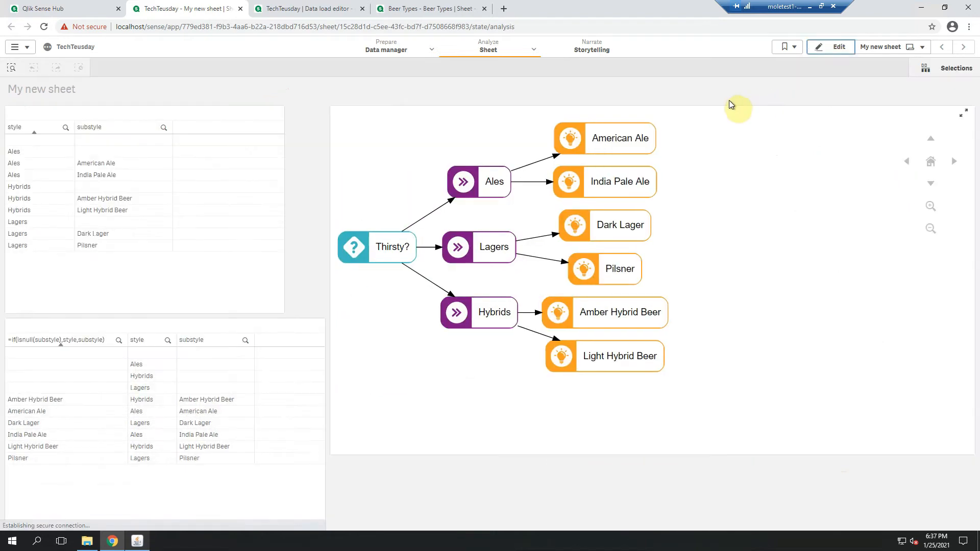
Test selecting the Thirsty? and Ales nodes in the flowchart.
{"action": "left_click", "coordinate": [401, 247]}
{"action": "left_click", "coordinate": [399, 136]}
{"action": "left_click", "coordinate": [494, 187]}
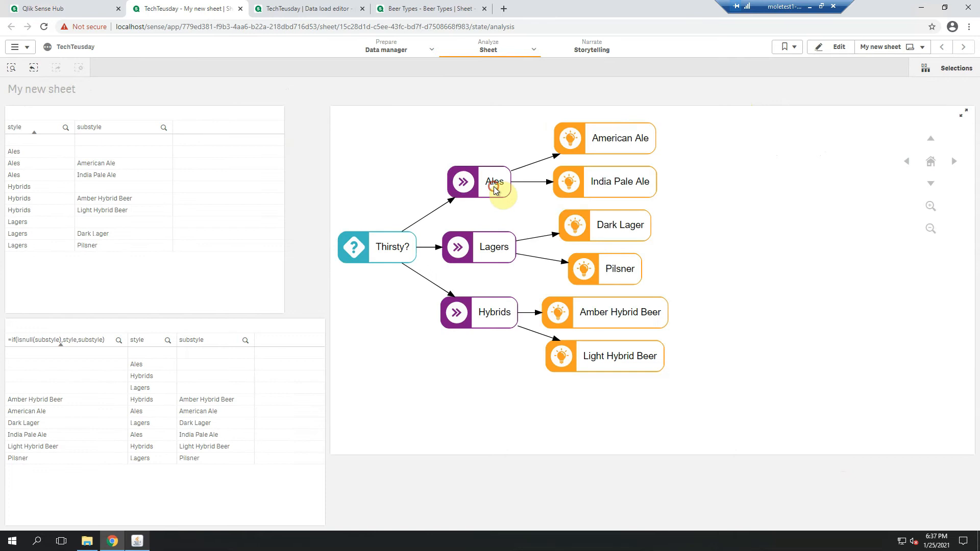
{"action": "left_click", "coordinate": [390, 137]}
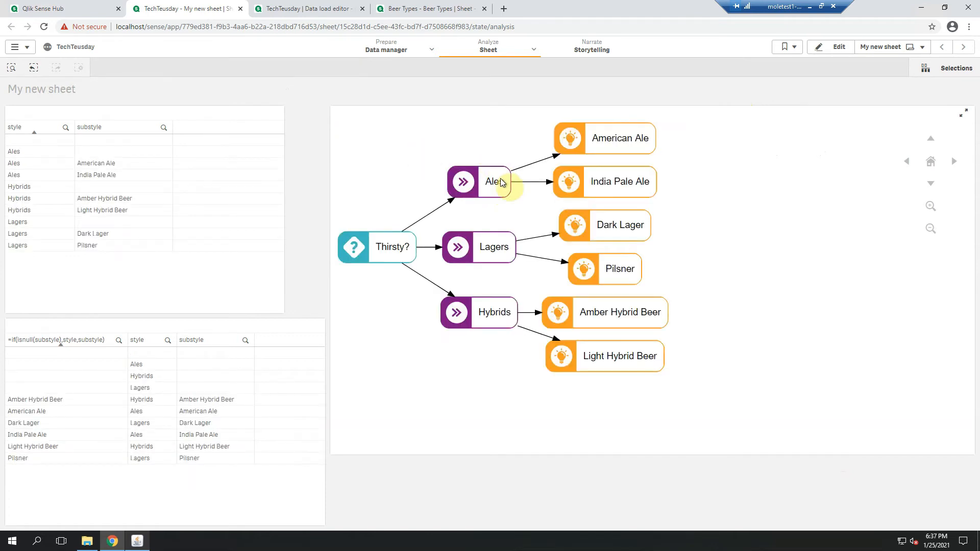
{"action": "left_click", "coordinate": [496, 187]}
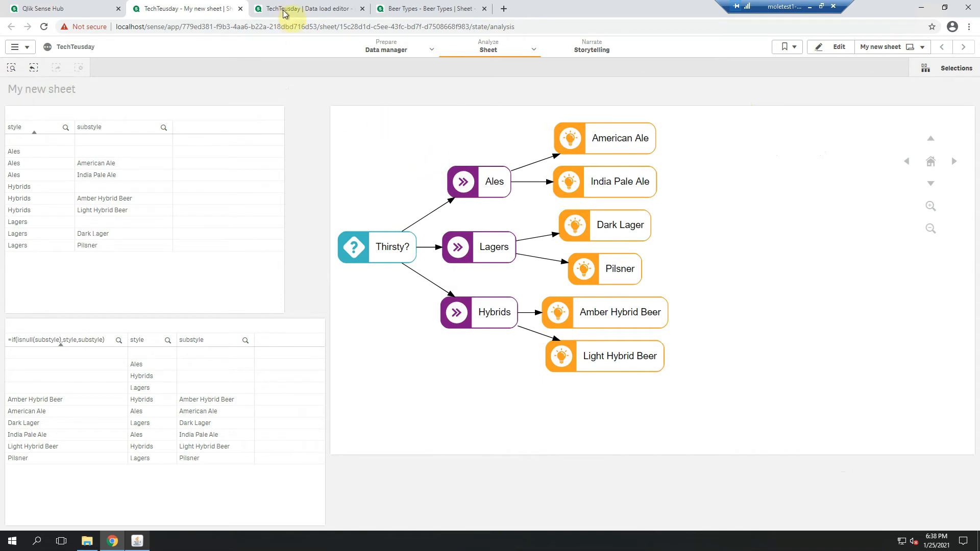
In the load script's styles table, add the row 3,Thirsty?,Ales,,connector below the level 2 Ales connector row.
{"action": "left_click", "coordinate": [305, 9]}
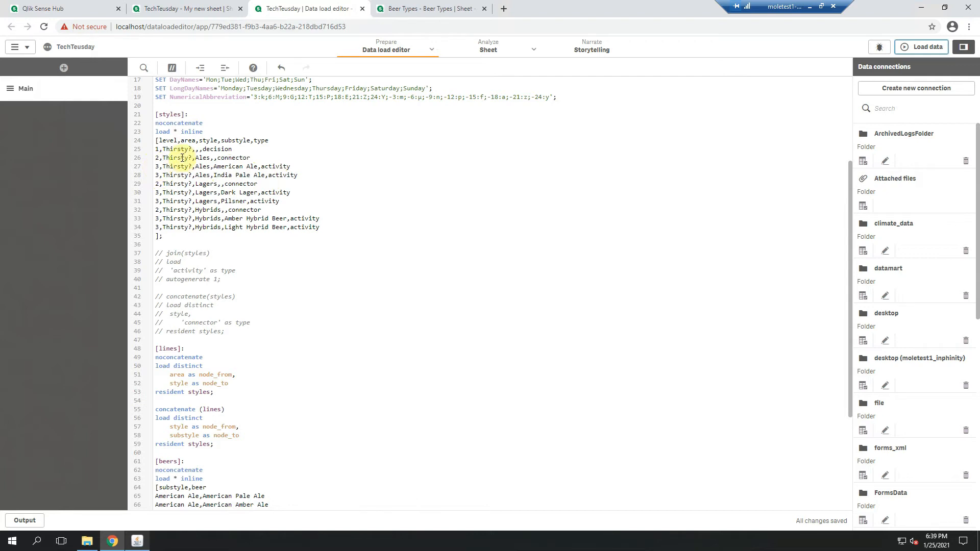
{"action": "left_click", "coordinate": [264, 159]}
{"action": "key", "text": "Return"}
{"action": "type", "text": "3,"}
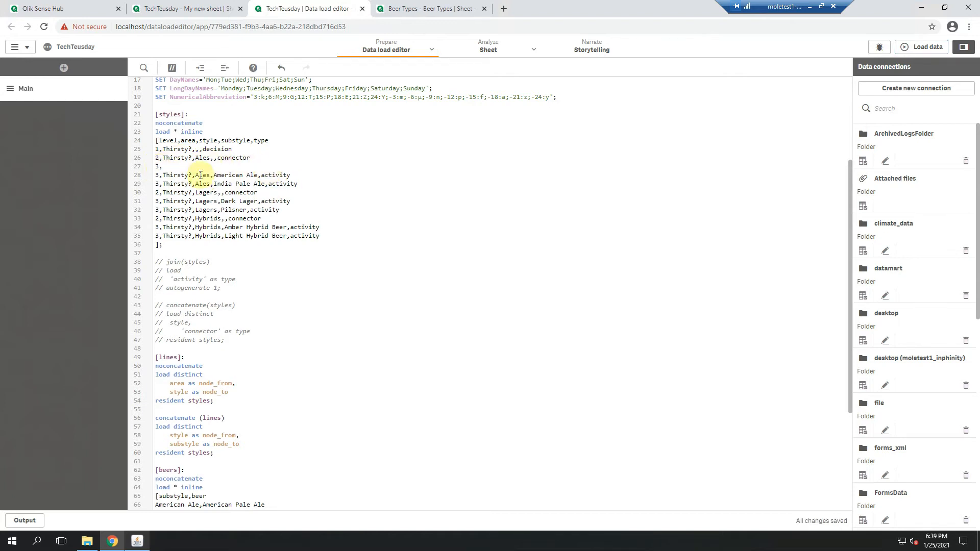
{"action": "left_click", "coordinate": [250, 155]}
{"action": "left_click_drag", "start_coordinate": [210, 156], "coordinate": [164, 154]}
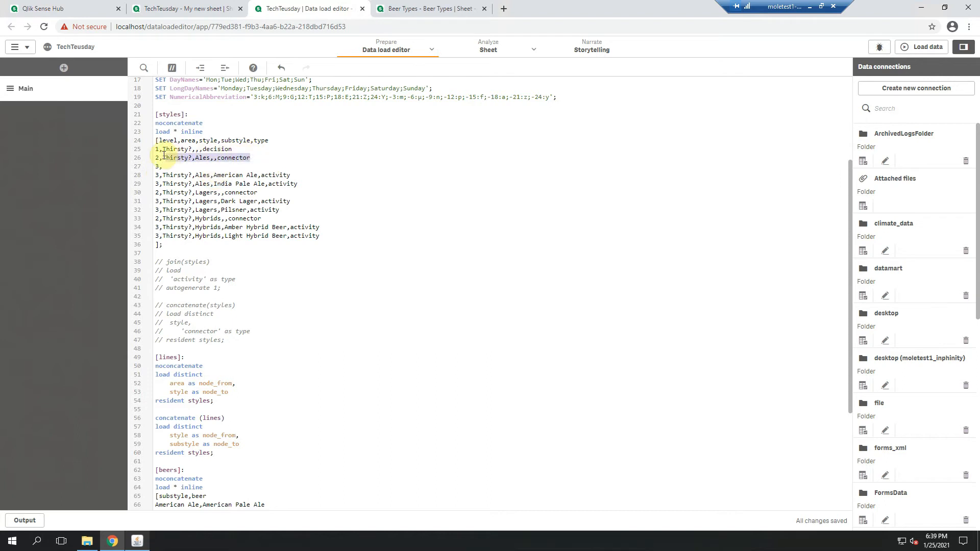
{"action": "key", "text": "ctrl+c"}
{"action": "left_click", "coordinate": [178, 167]}
{"action": "key", "text": "ctrl+v"}
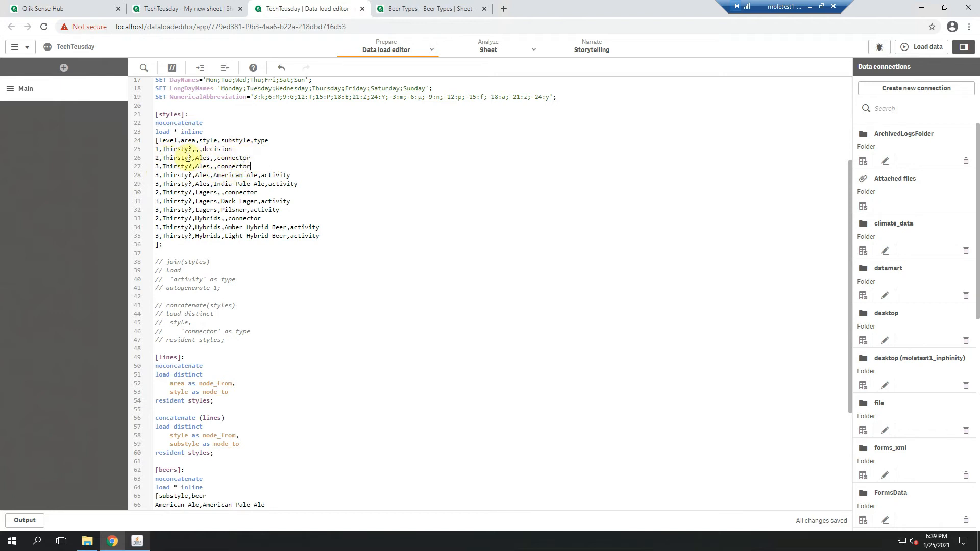
Add the row 3,Thirsty?,Lagers,,connector below the level 2 Lagers connector row.
{"action": "left_click", "coordinate": [262, 194]}
{"action": "key", "text": "Return"}
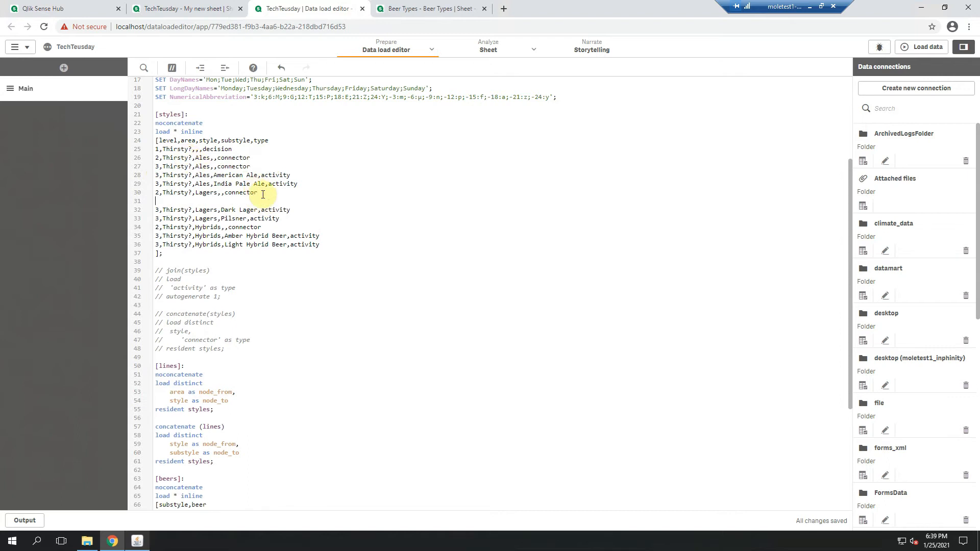
{"action": "type", "text": "3,"}
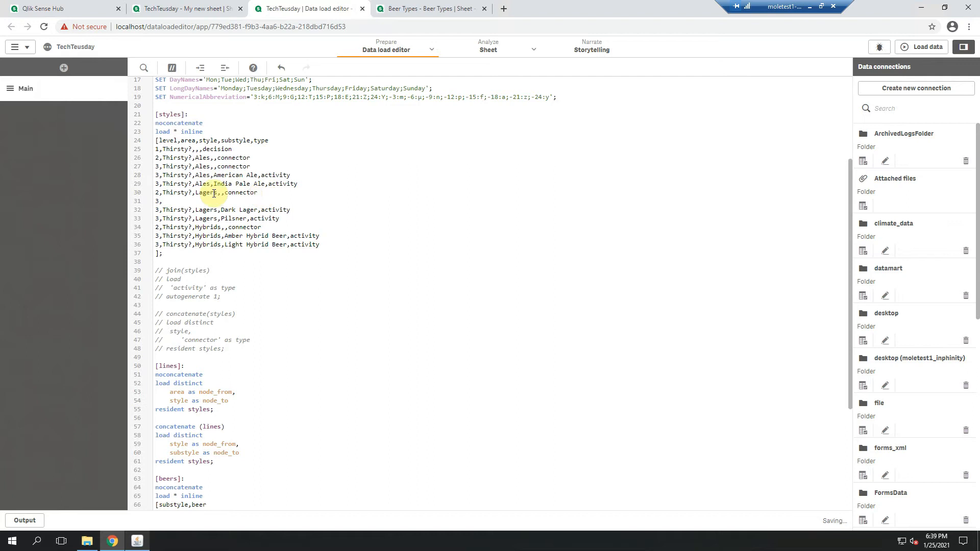
{"action": "left_click_drag", "start_coordinate": [259, 192], "coordinate": [166, 190]}
{"action": "key", "text": "ctrl+c"}
{"action": "left_click", "coordinate": [163, 201]}
{"action": "key", "text": "ctrl+v"}
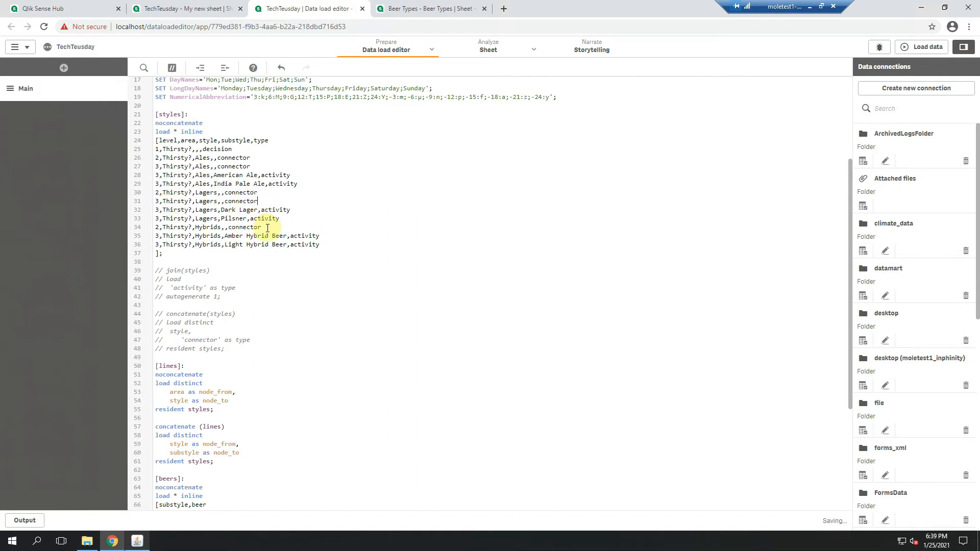
Add the row 3,Thirsty?,Hybrids,,connector below the level 2 Hybrids connector row.
{"action": "left_click", "coordinate": [266, 227]}
{"action": "key", "text": "Return"}
{"action": "type", "text": "3,"}
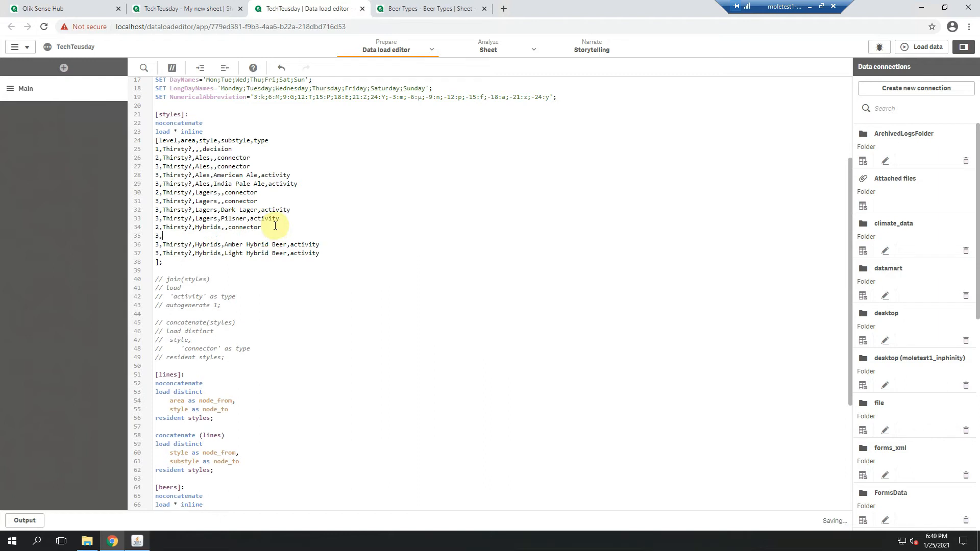
{"action": "left_click_drag", "start_coordinate": [269, 227], "coordinate": [162, 228]}
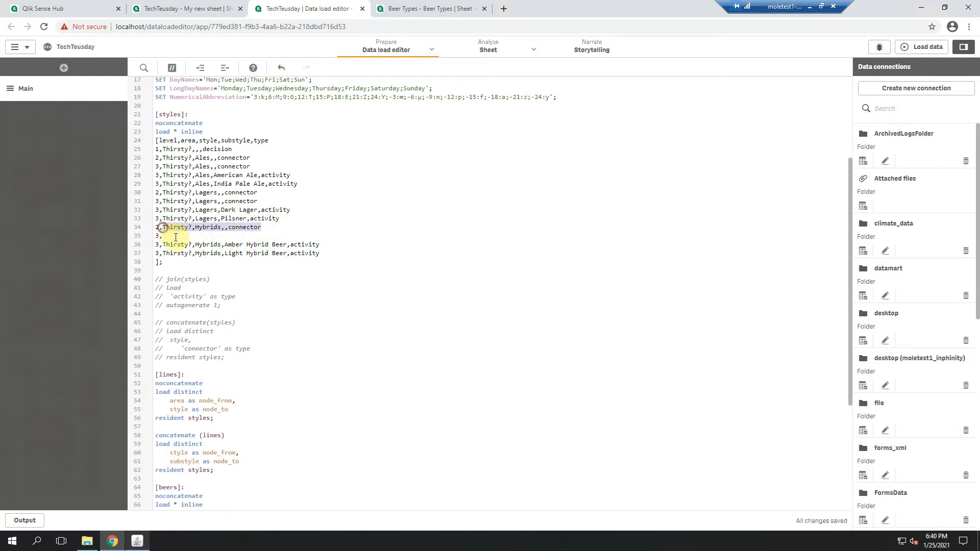
{"action": "left_click", "coordinate": [175, 237]}
{"action": "key", "text": "ctrl+v"}
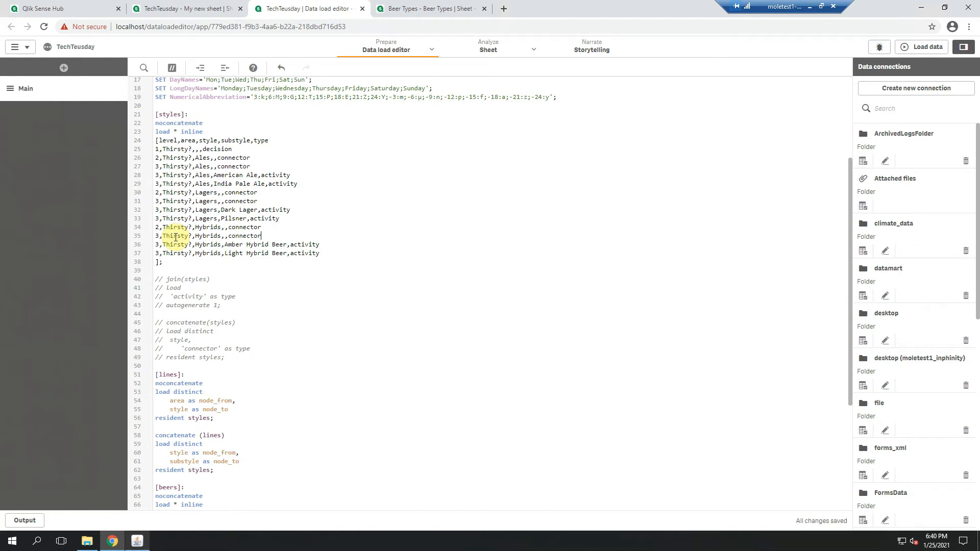
Add the row 2,Thirsty?,,,decision below the level 1 Thirsty? decision row.
{"action": "left_click", "coordinate": [236, 150]}
{"action": "key", "text": "Return"}
{"action": "type", "text": "2,"}
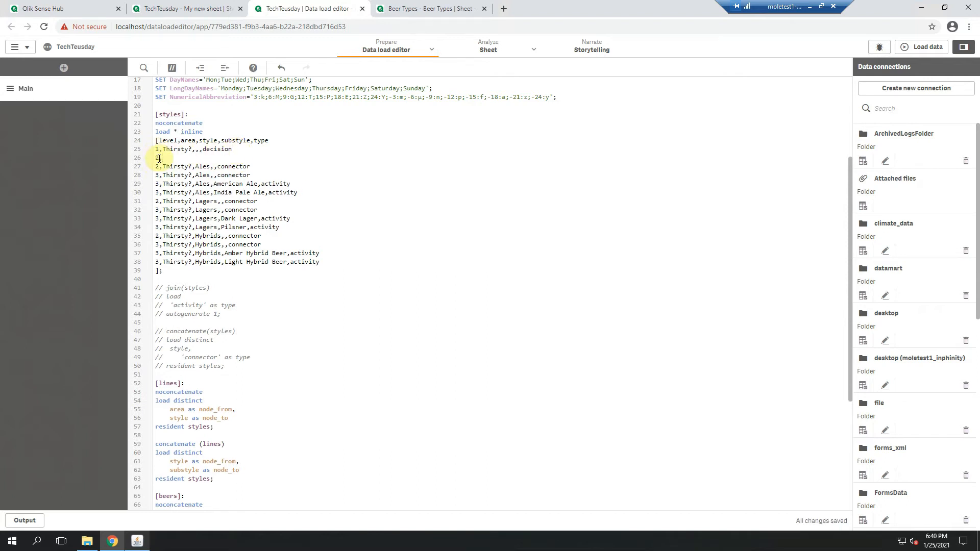
{"action": "left_click_drag", "start_coordinate": [234, 149], "coordinate": [163, 147]}
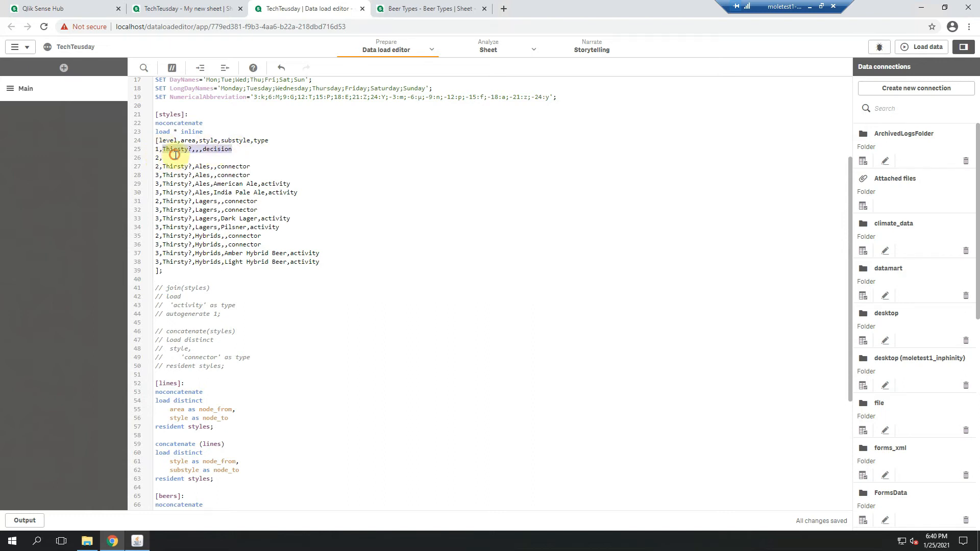
{"action": "left_click", "coordinate": [174, 155]}
{"action": "key", "text": "ctrl+v"}
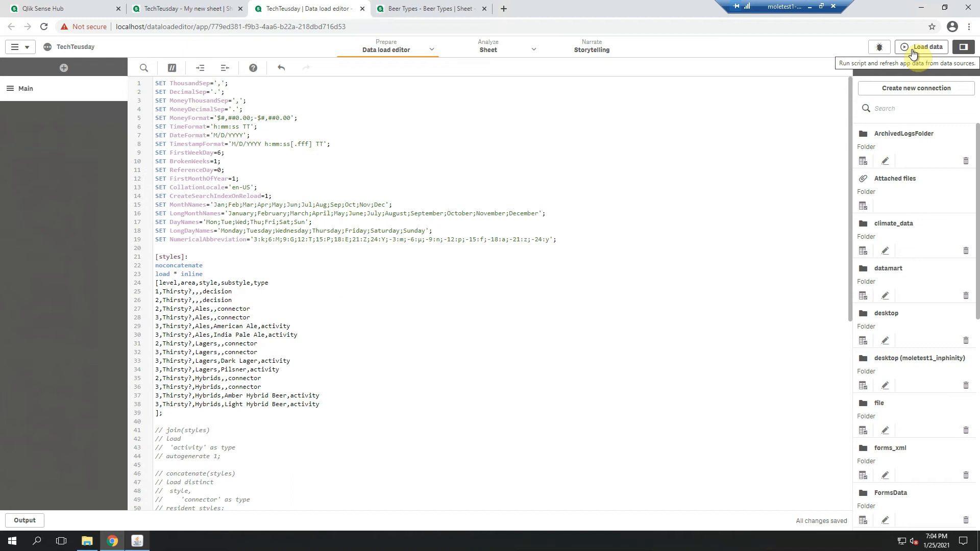
Reload the data with the added rows, check My new sheet, and return to the load script.
{"action": "left_click", "coordinate": [912, 51]}
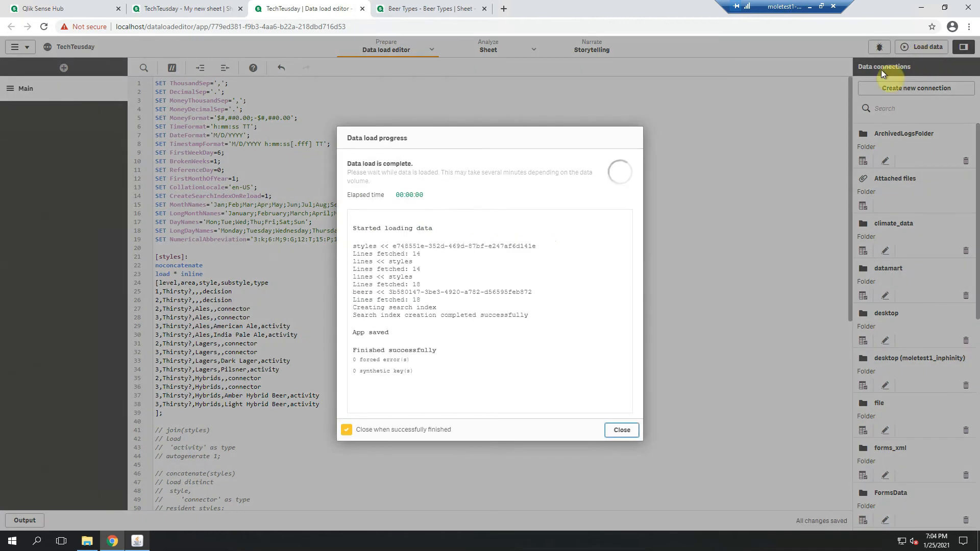
{"action": "left_click", "coordinate": [621, 430]}
{"action": "left_click", "coordinate": [162, 5]}
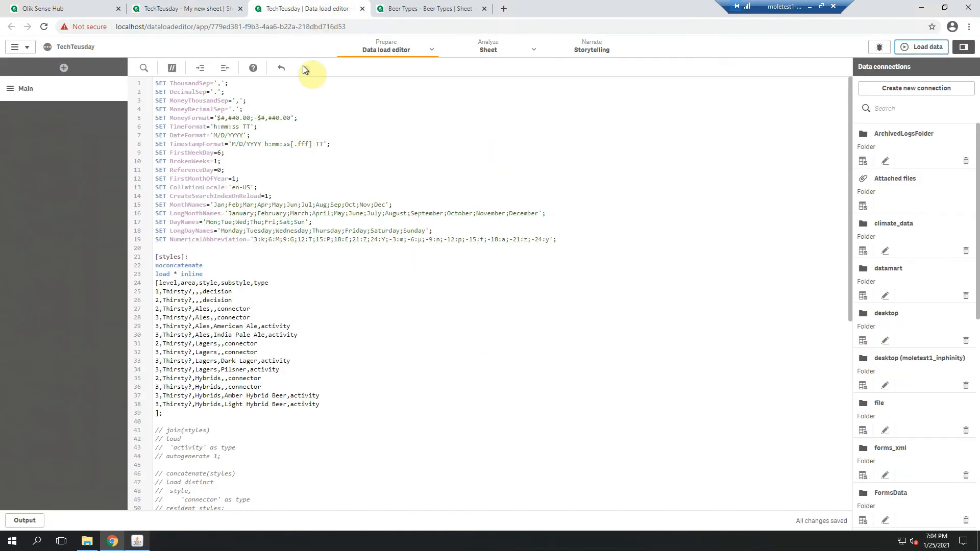
{"action": "left_click", "coordinate": [315, 10]}
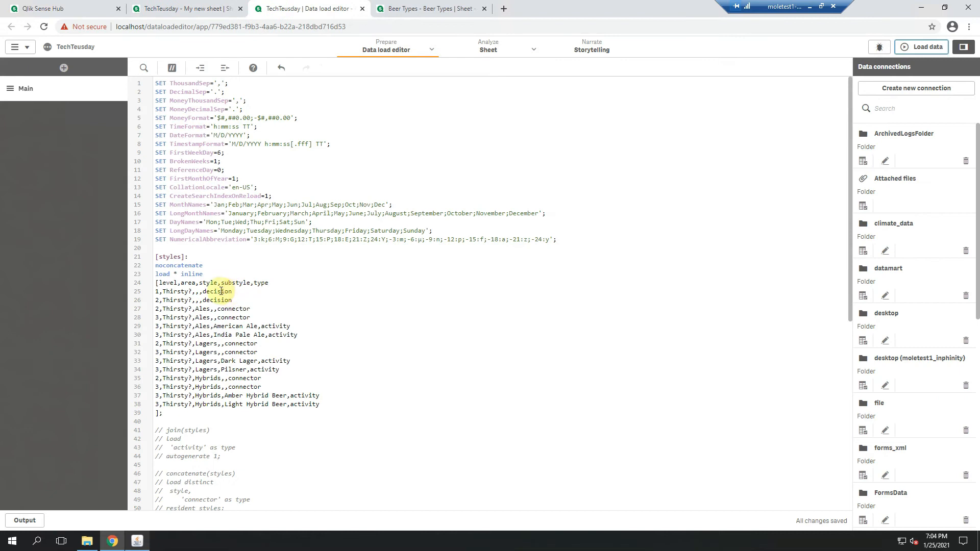
Add the statement SET NullInterpret = ''; above the styles table in the load script.
{"action": "left_click", "coordinate": [214, 250]}
{"action": "key", "text": "Return"}
{"action": "key", "text": "Return"}
{"action": "type", "text": "SET Null"}
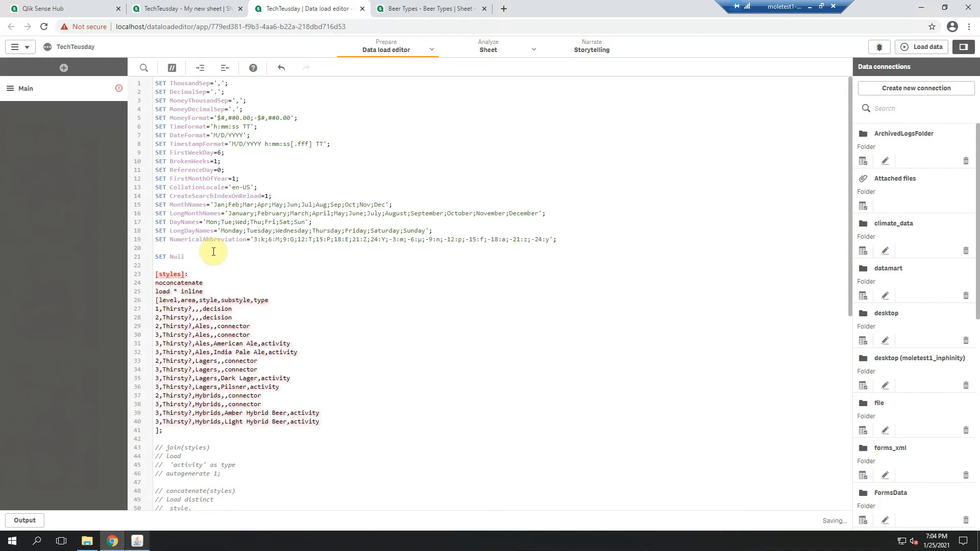
{"action": "type", "text": "Interpret = '';"}
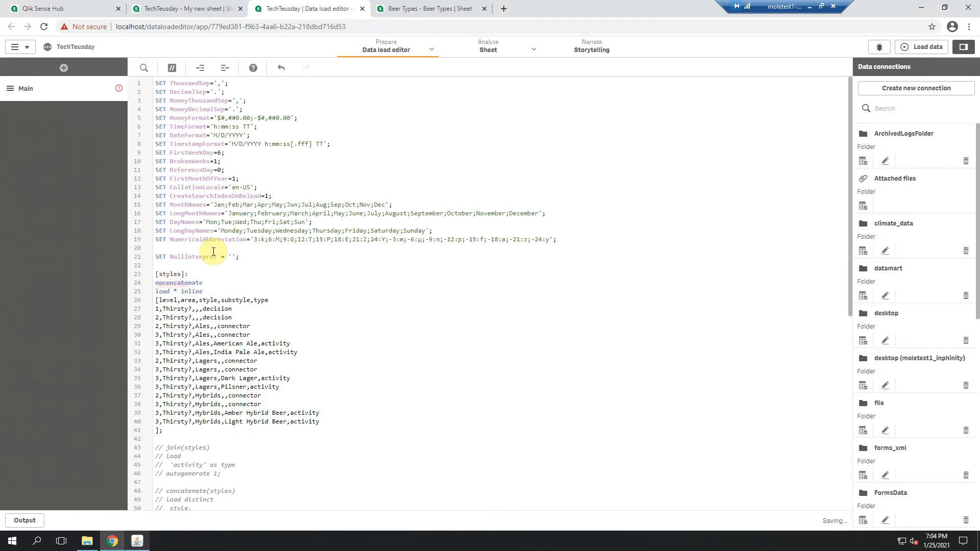
Reload the data with the null setting and finish editing My new sheet.
{"action": "left_click", "coordinate": [921, 46]}
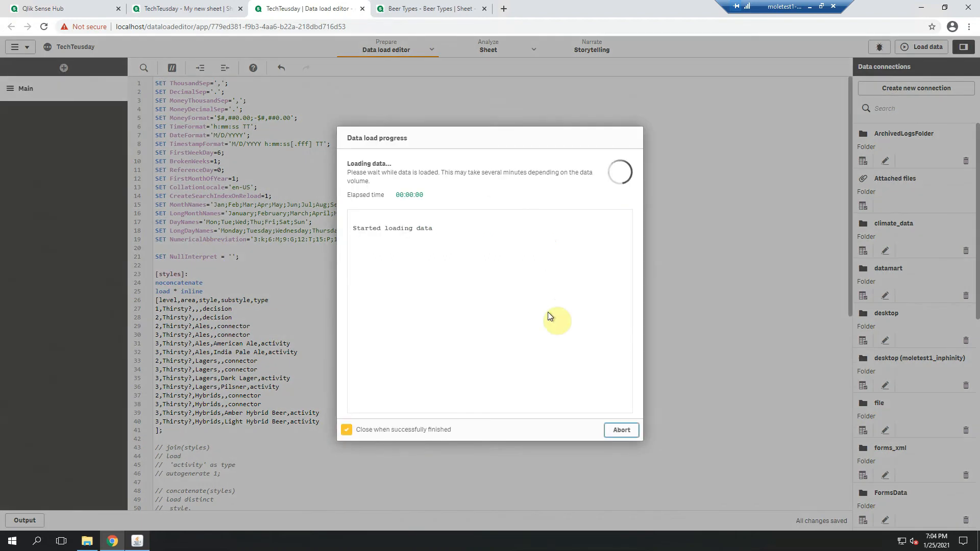
{"action": "left_click", "coordinate": [619, 432]}
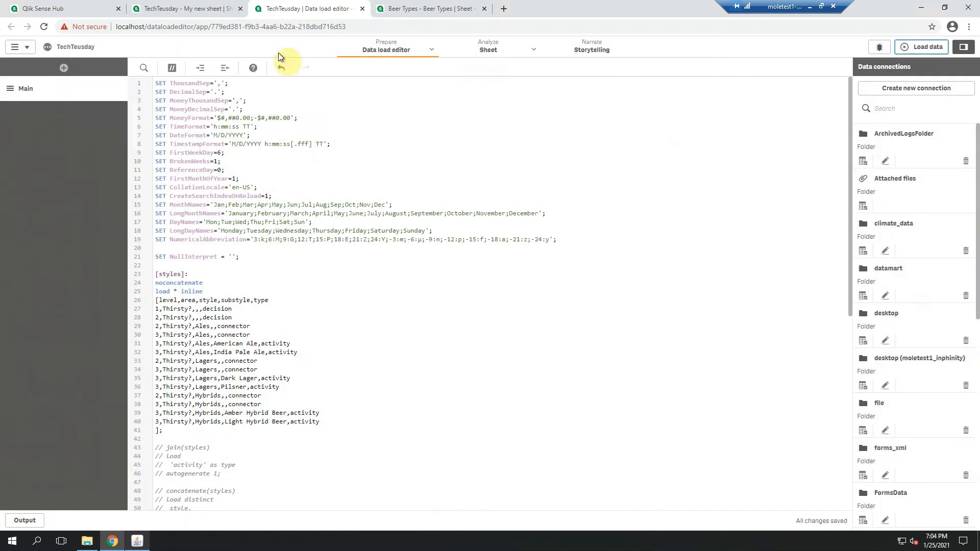
{"action": "left_click", "coordinate": [200, 10]}
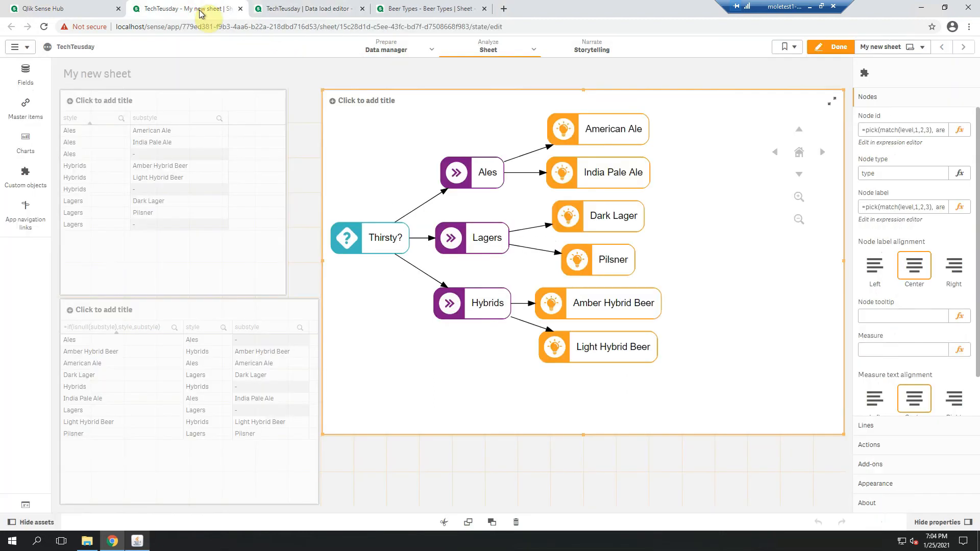
{"action": "left_click", "coordinate": [828, 46]}
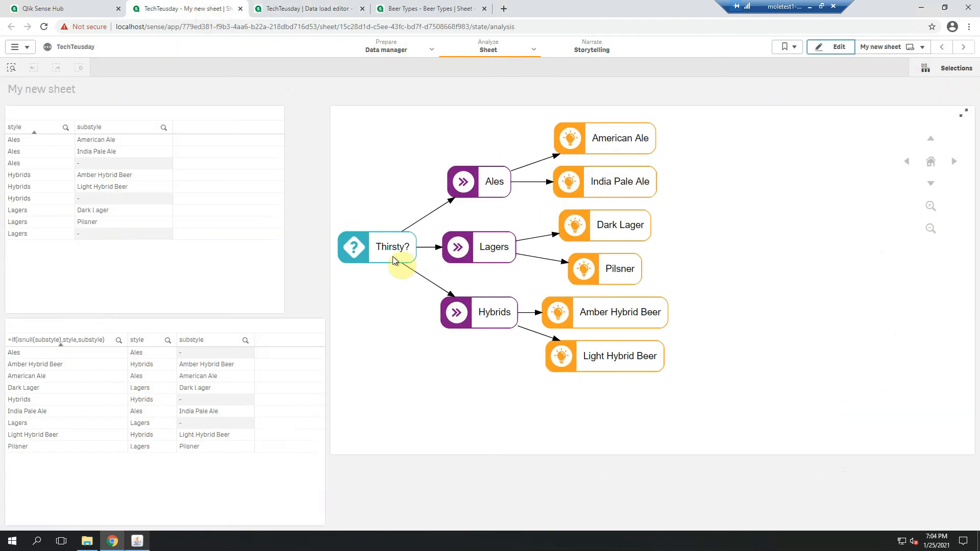
Test the flowchart's drill-down by selecting the Thirsty? node and the Lagers node.
{"action": "left_click", "coordinate": [386, 262]}
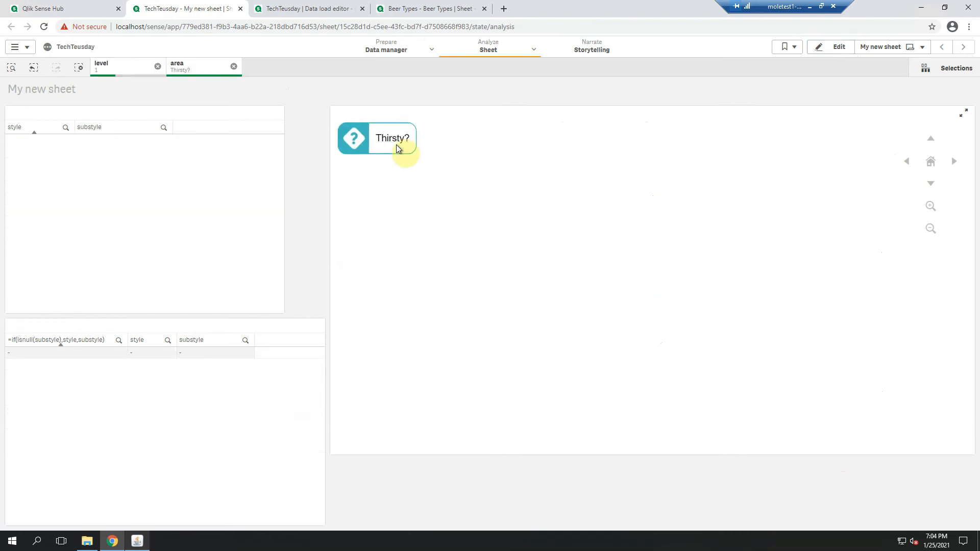
{"action": "left_click", "coordinate": [395, 141]}
{"action": "left_click", "coordinate": [491, 250]}
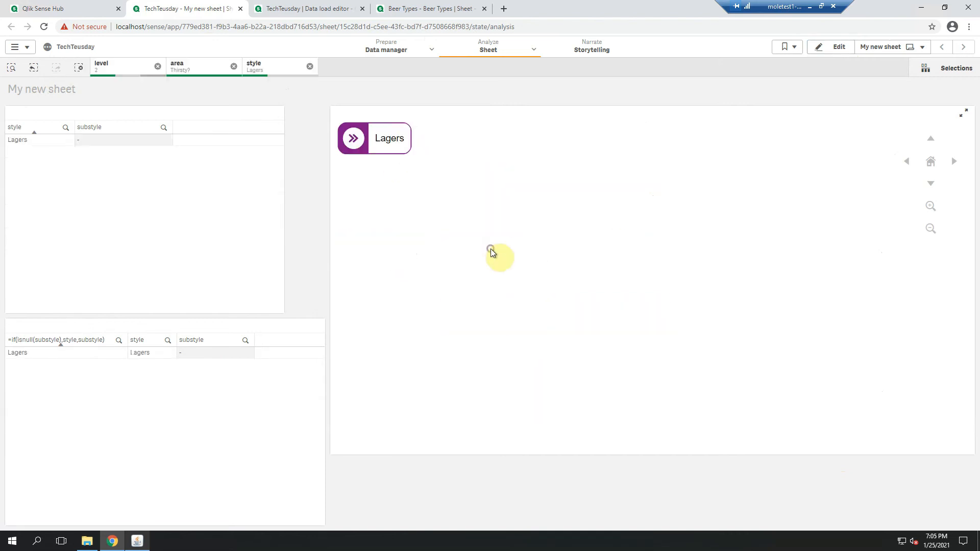
{"action": "left_click", "coordinate": [391, 143]}
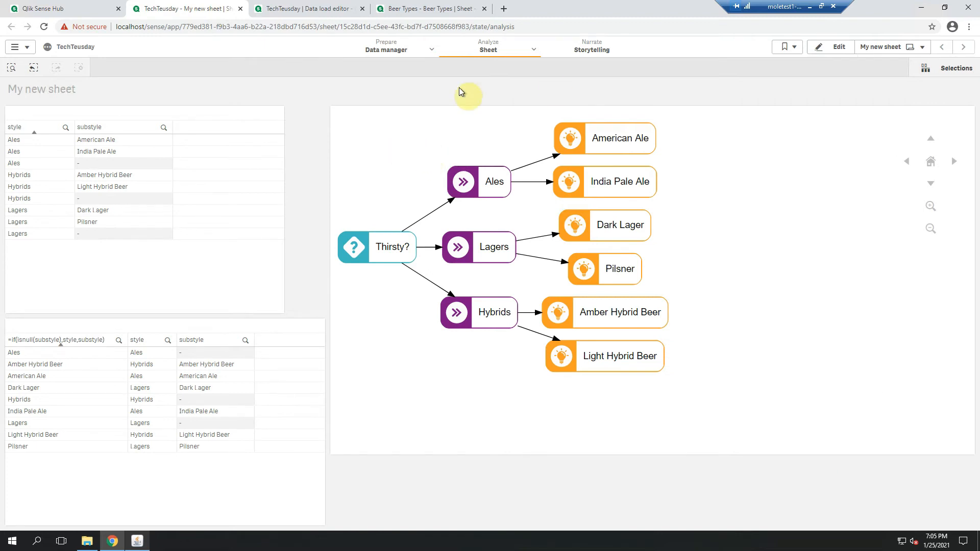
Edit the sheet and extend the style line of the flowchart's Node id expression to if(isnull(style),area,style.
{"action": "left_click", "coordinate": [835, 49]}
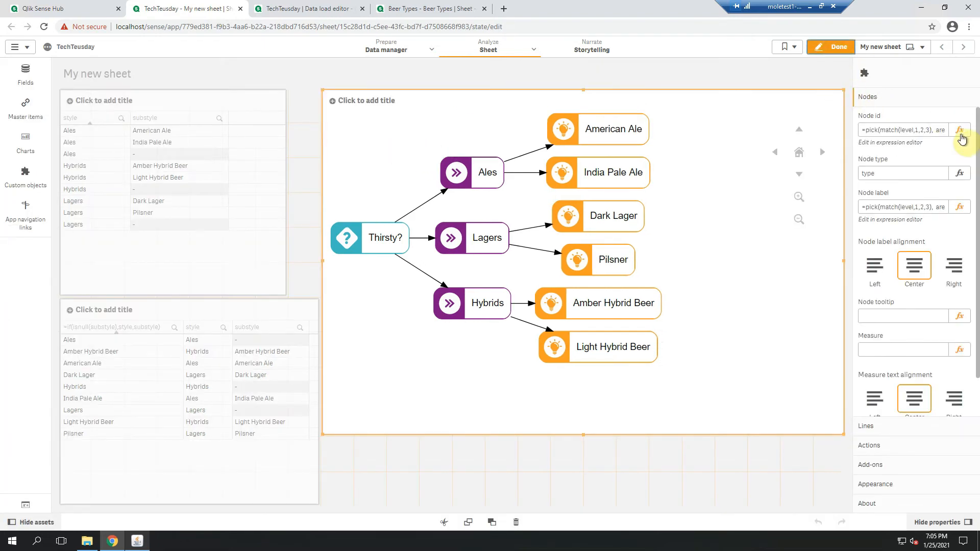
{"action": "left_click", "coordinate": [961, 131]}
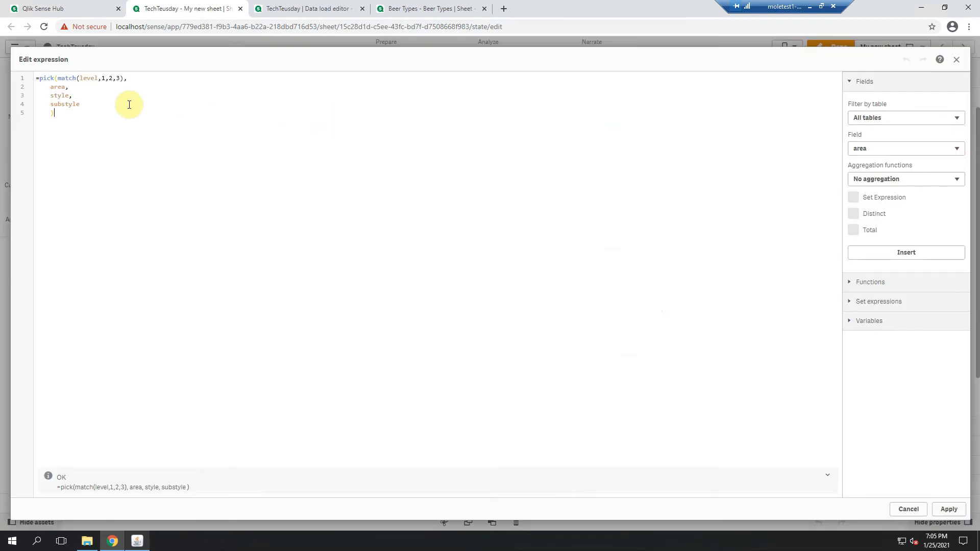
{"action": "left_click", "coordinate": [51, 96]}
{"action": "type", "text": "if(isnull("}
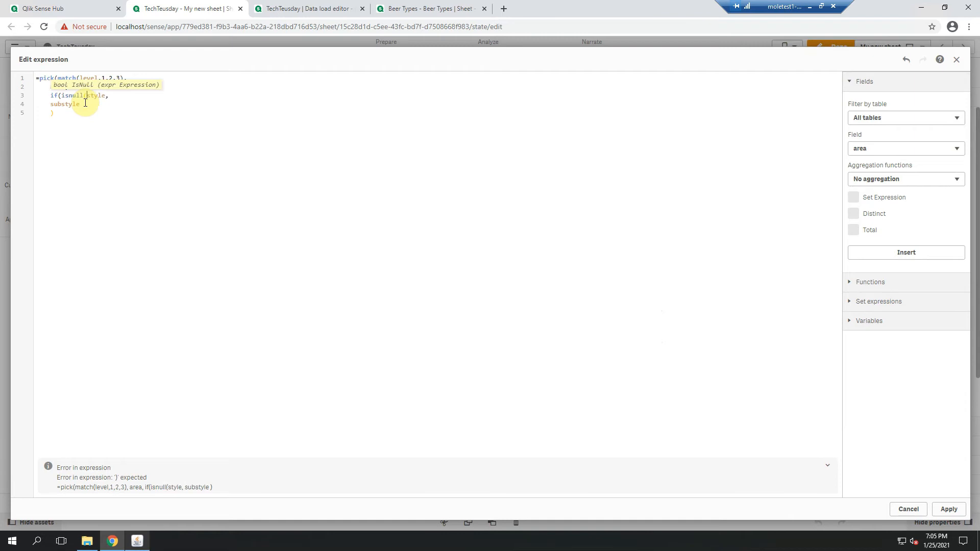
{"action": "left_click", "coordinate": [119, 100]}
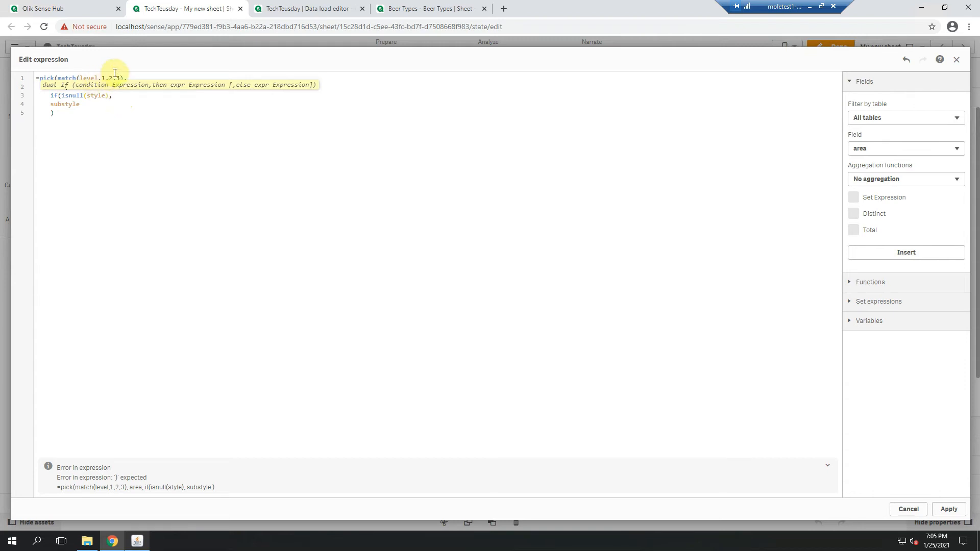
{"action": "type", "text": ",area"}
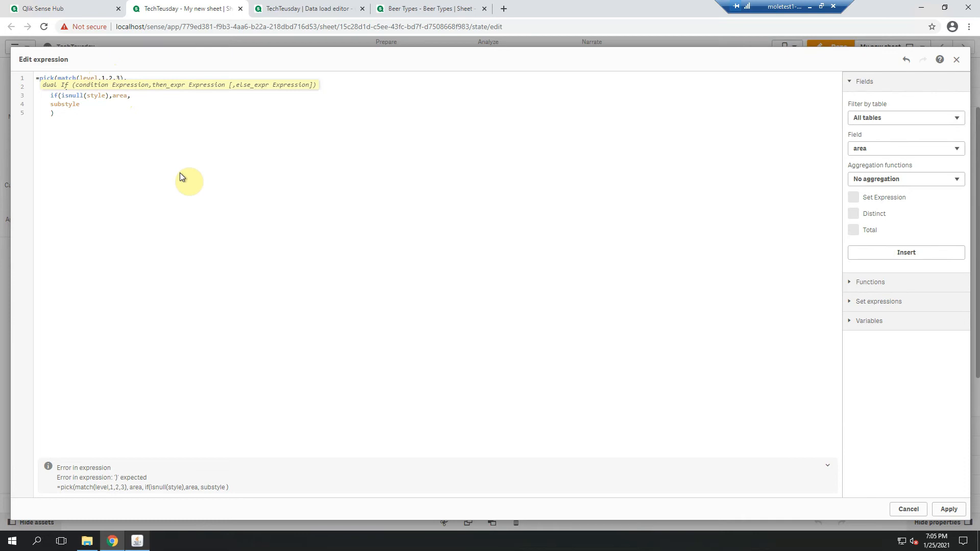
{"action": "type", "text": ",style,"}
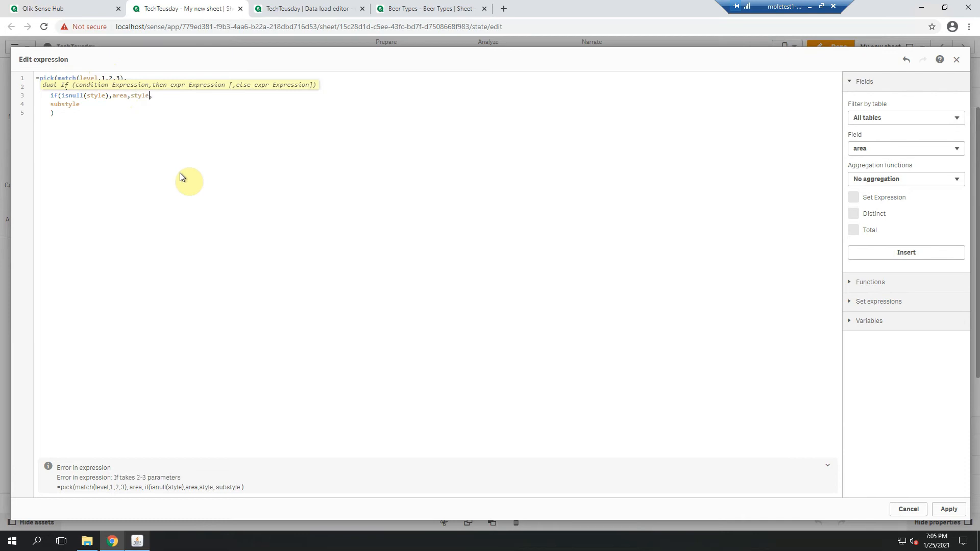
Wrap the substyle line's start as if(isnull(substyle), and close the if function on the style line of the Node id expression.
{"action": "left_click", "coordinate": [969, 26]}
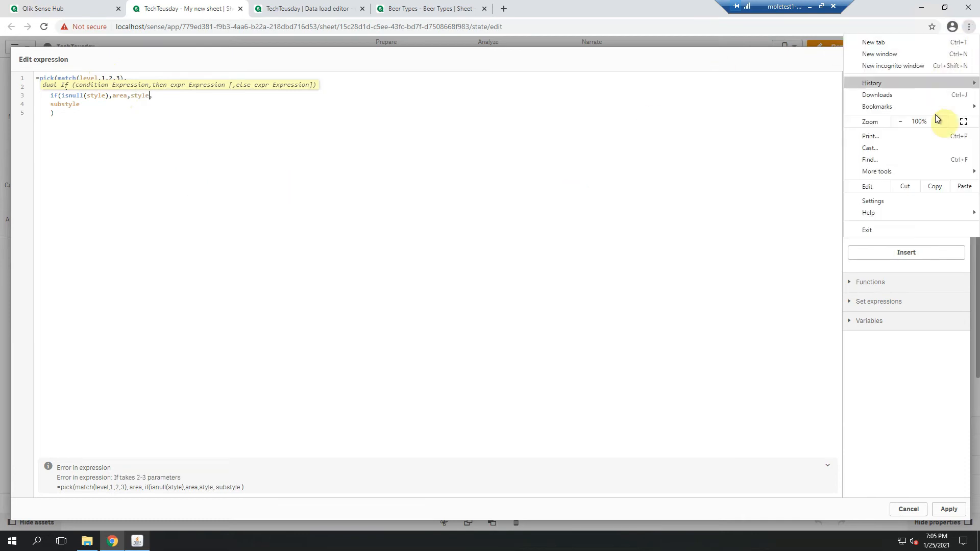
{"action": "left_click", "coordinate": [938, 122]}
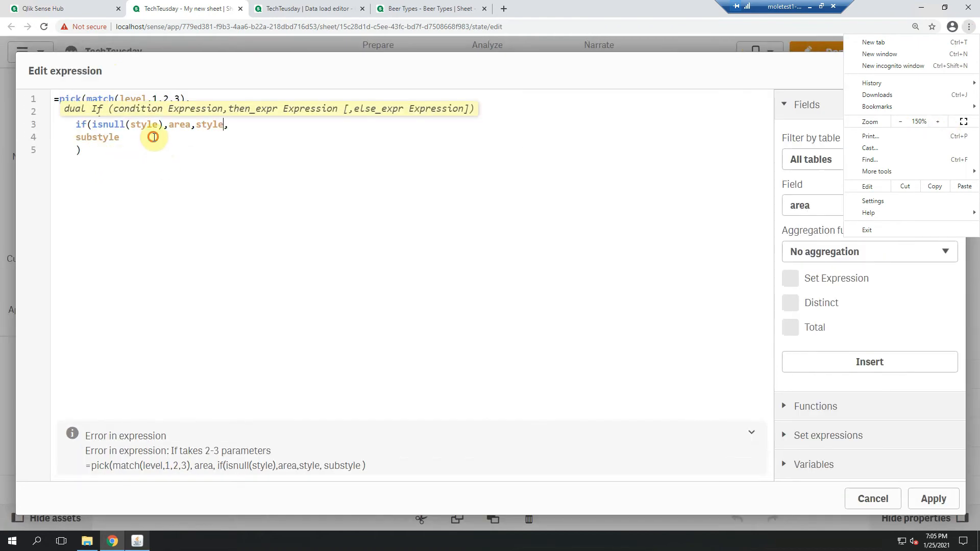
{"action": "left_click", "coordinate": [152, 138]}
{"action": "left_click", "coordinate": [78, 138]}
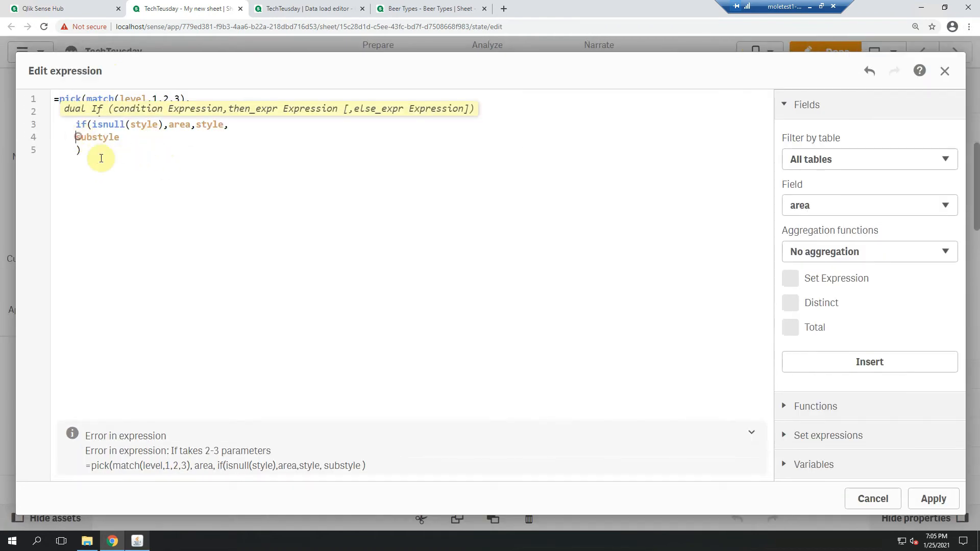
{"action": "left_click", "coordinate": [250, 99]}
{"action": "left_click", "coordinate": [75, 136]}
{"action": "type", "text": "if("}
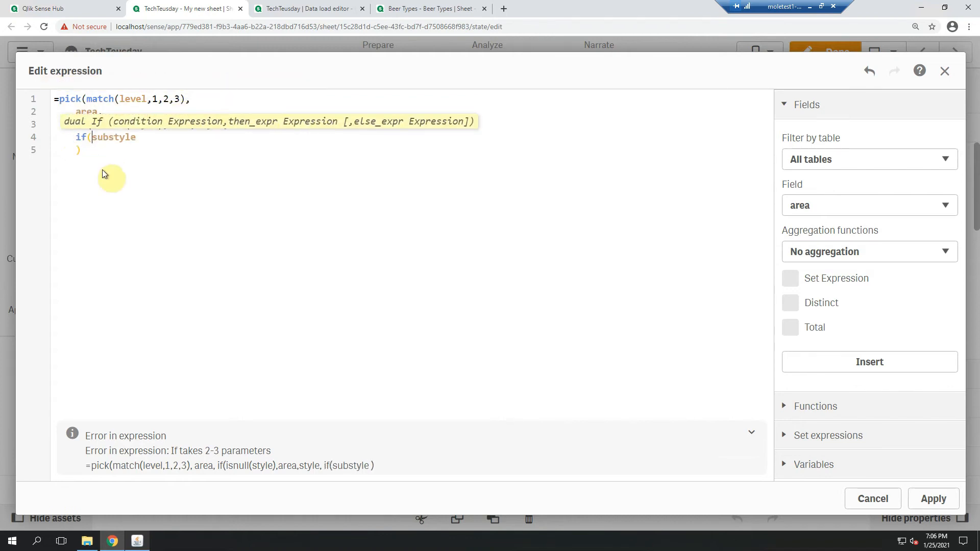
{"action": "type", "text": "isnull("}
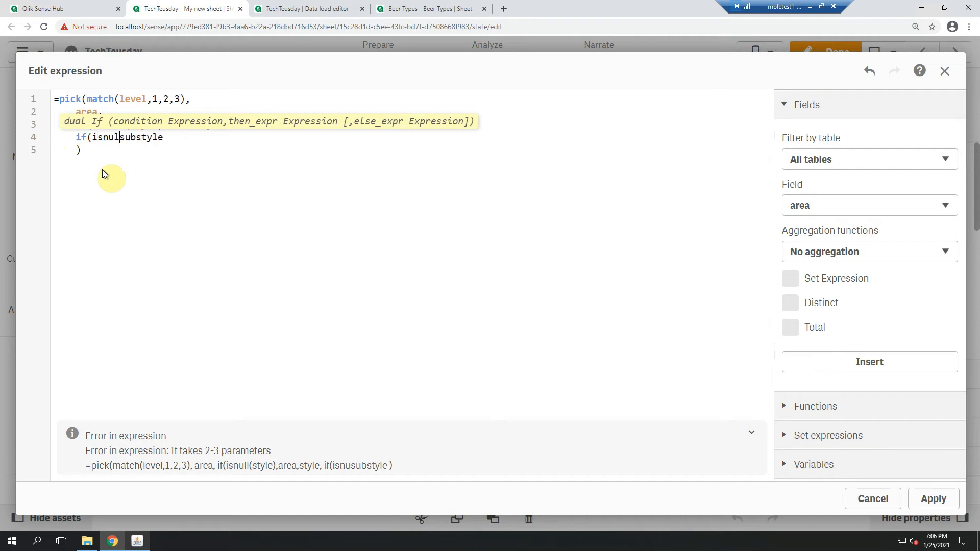
{"action": "left_click", "coordinate": [177, 137]}
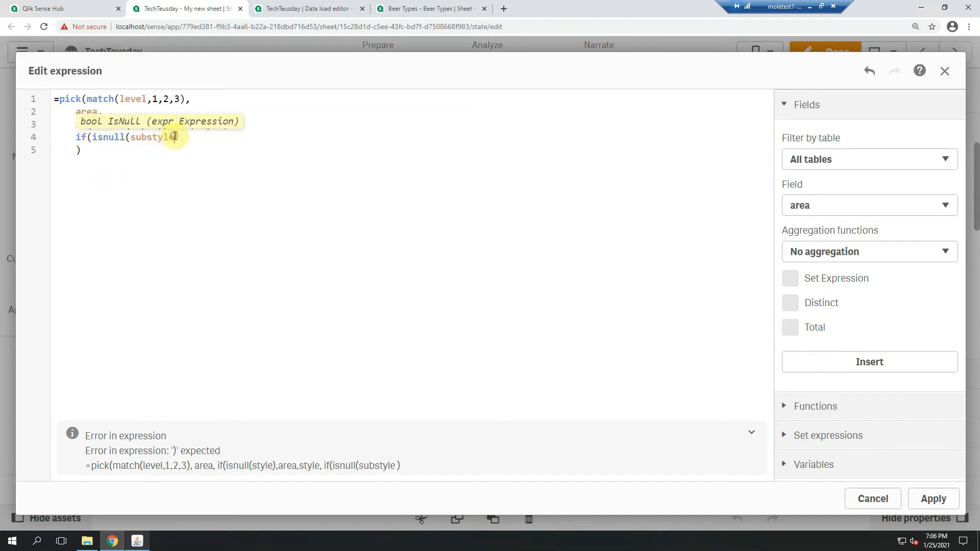
{"action": "type", "text": "),"}
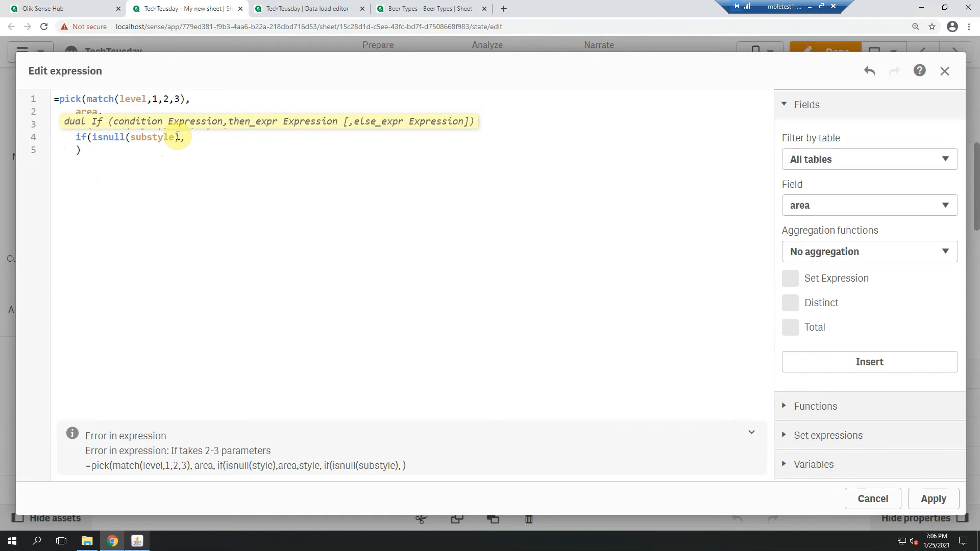
{"action": "left_click", "coordinate": [195, 99]}
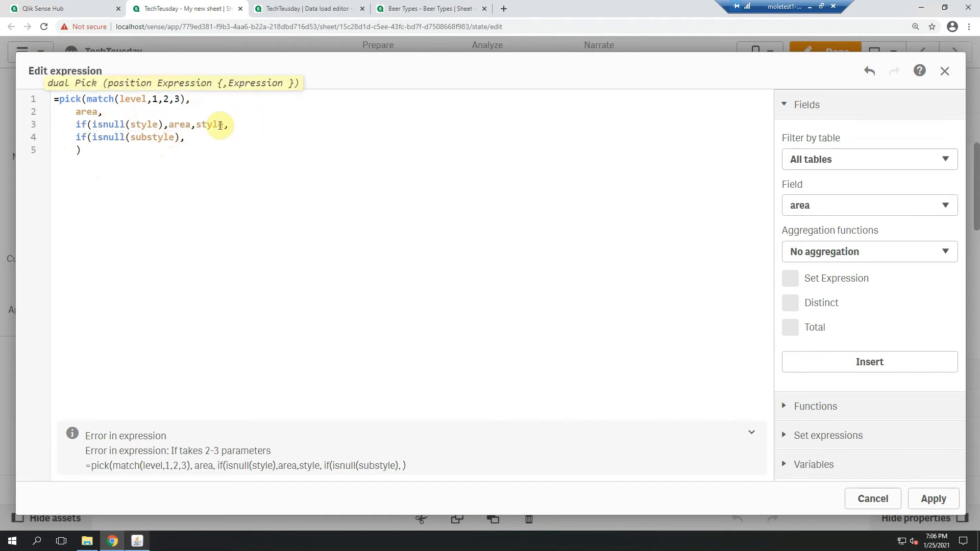
{"action": "left_click", "coordinate": [226, 125]}
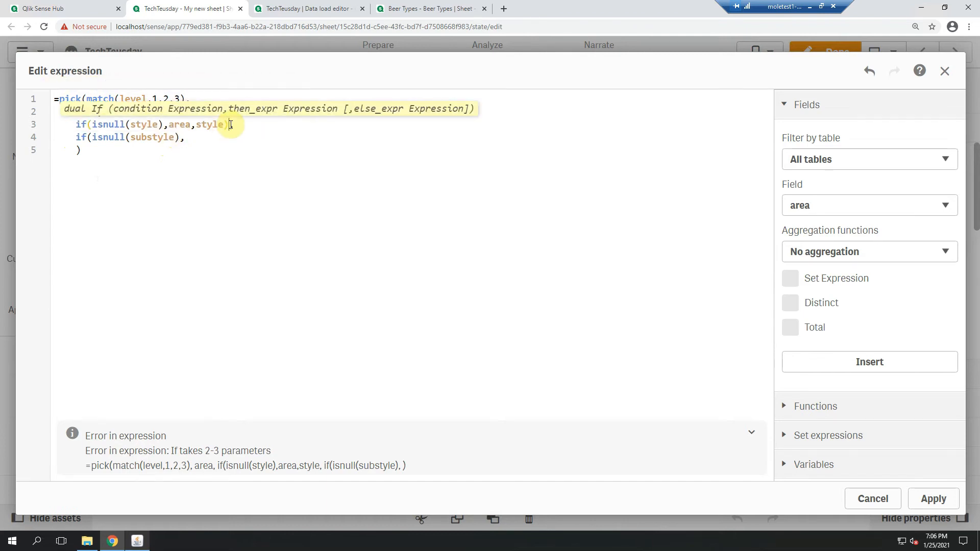
Complete the substyle line as if(isnull(substyle),if(isnull(style),area,style),substyle), reusing the style line's if function.
{"action": "left_click_drag", "start_coordinate": [231, 125], "coordinate": [89, 123]}
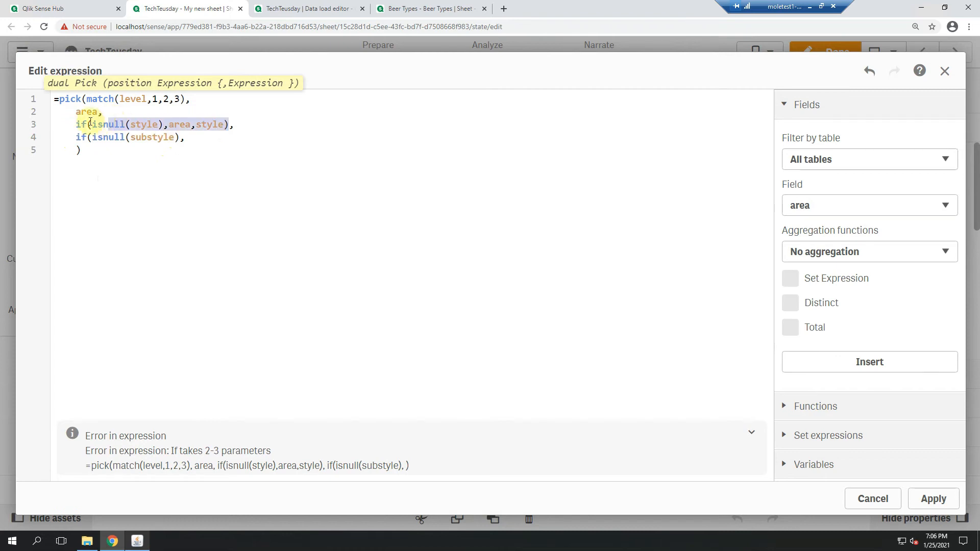
{"action": "left_click", "coordinate": [196, 137]}
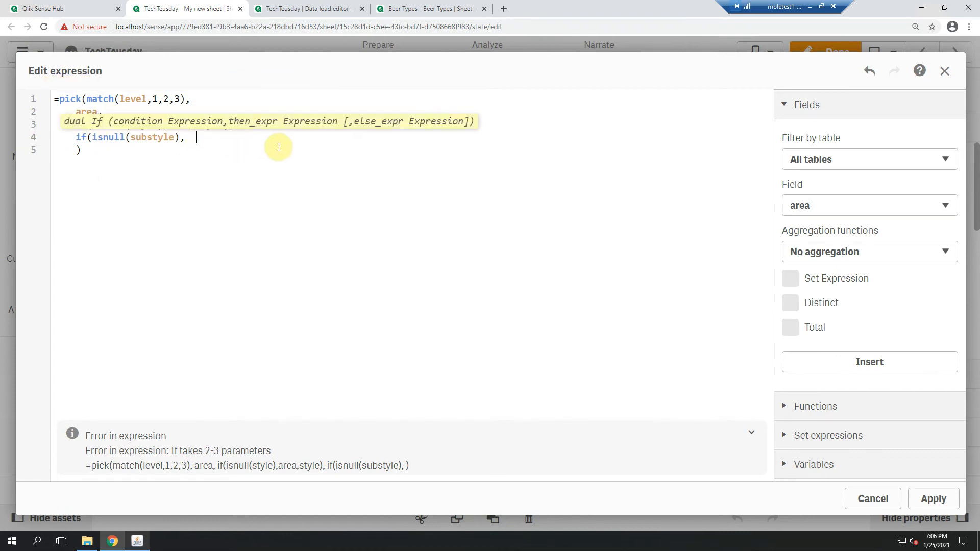
{"action": "type", "text": "if(isnull(style),area,style)"}
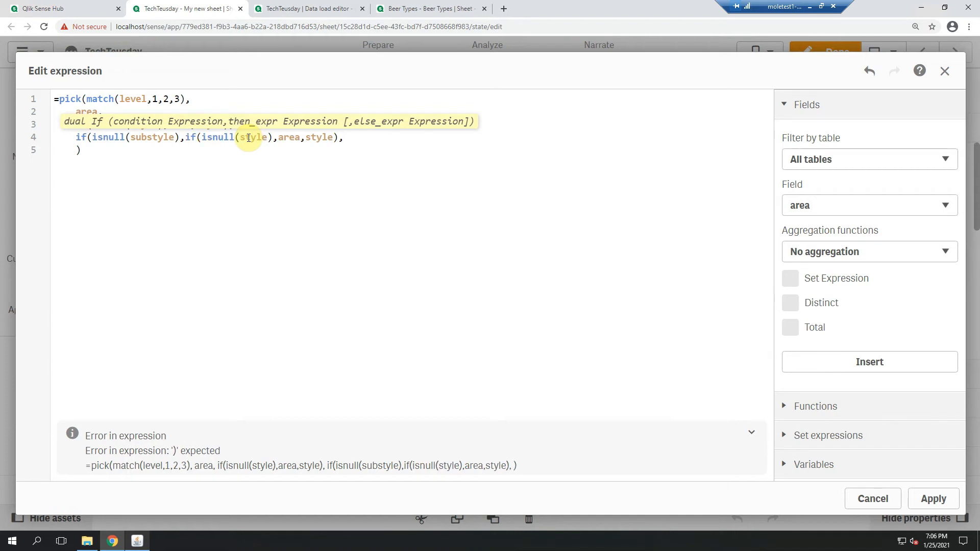
{"action": "type", "text": ",substyle)"}
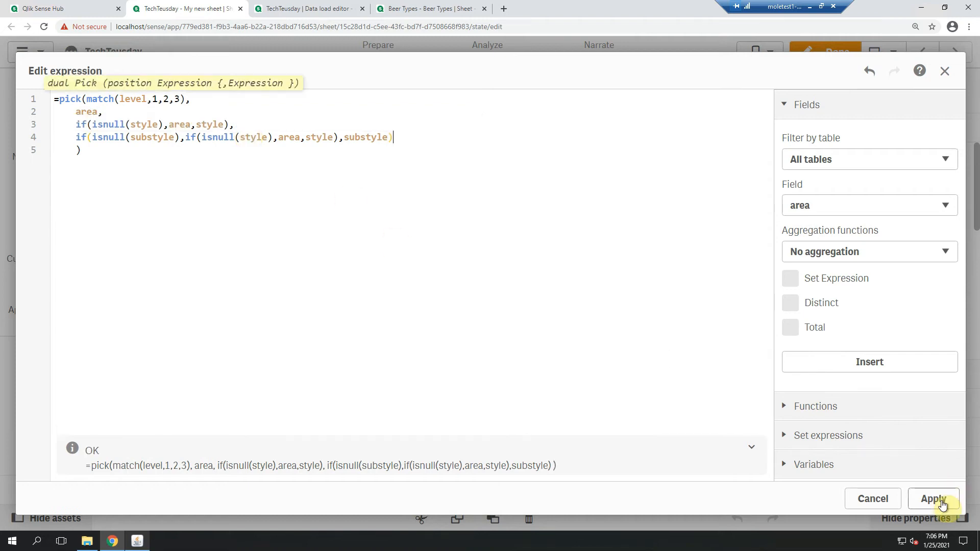
Copy the whole Node id expression, apply it, and replace the Node label expression with the same code.
{"action": "key", "text": "ctrl+a"}
{"action": "key", "text": "ctrl+c"}
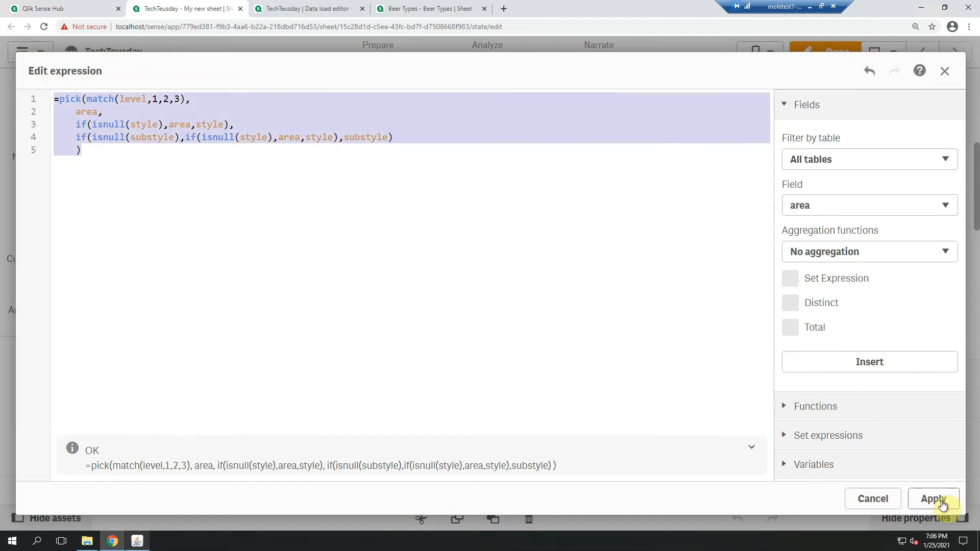
{"action": "left_click", "coordinate": [934, 499]}
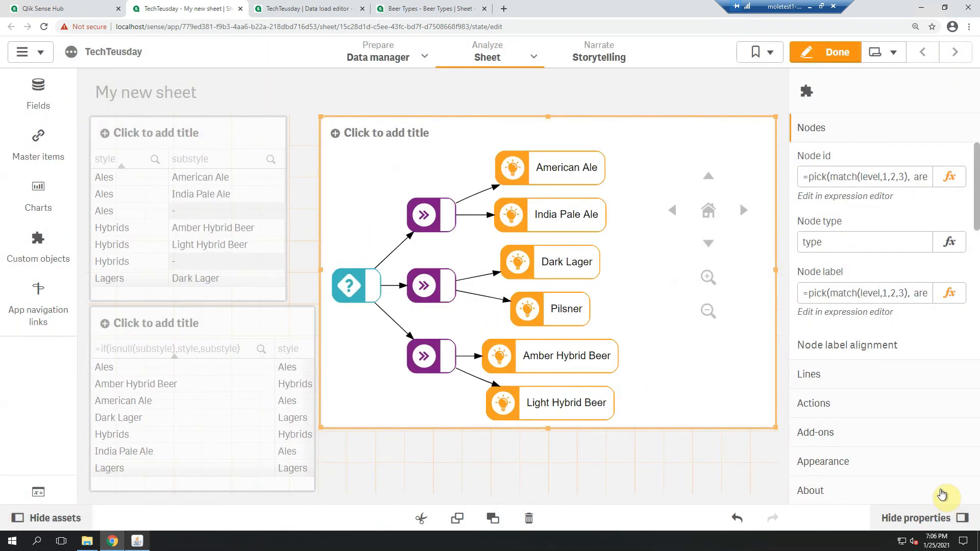
{"action": "left_click", "coordinate": [950, 292]}
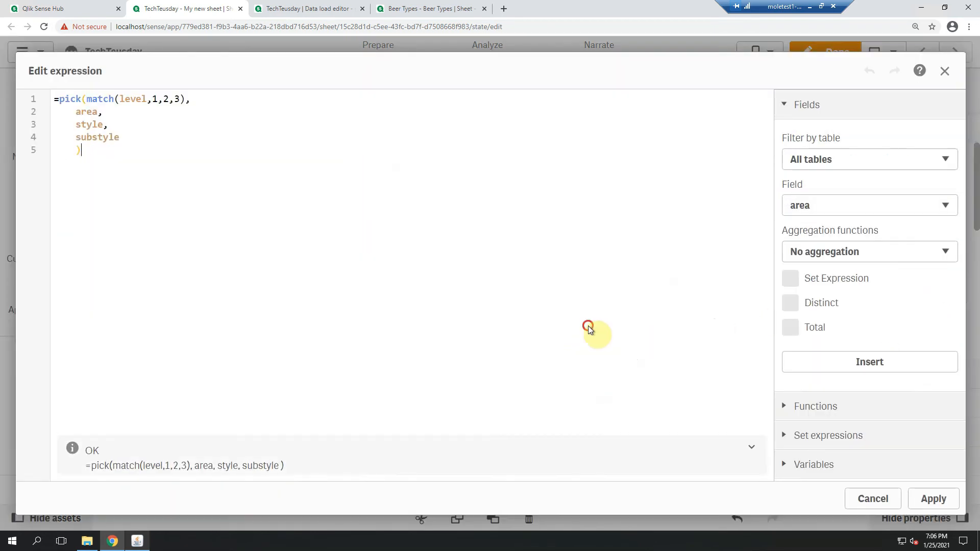
{"action": "key", "text": "ctrl+a"}
{"action": "key", "text": "ctrl+v"}
{"action": "left_click", "coordinate": [934, 500]}
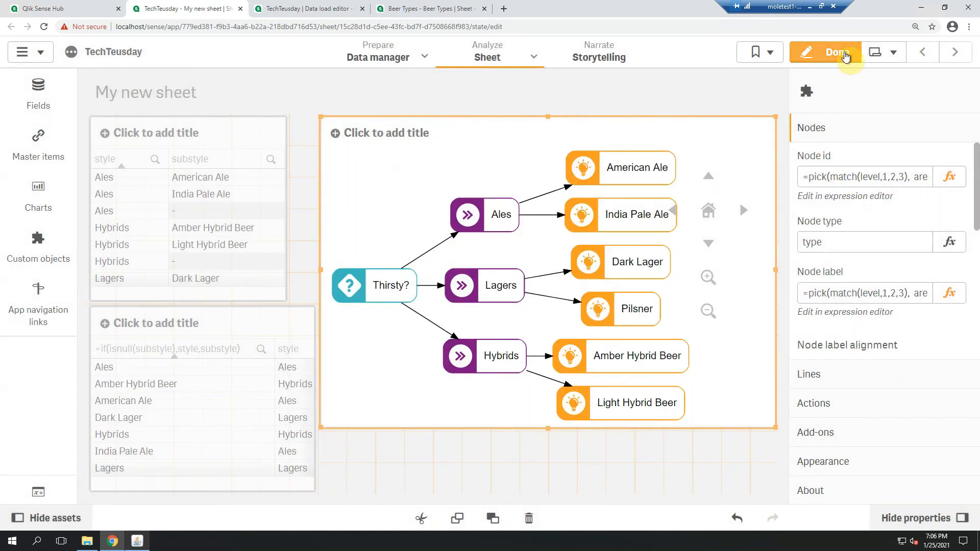
Reset the page zoom to 100% and finish editing My new sheet.
{"action": "left_click", "coordinate": [969, 26]}
{"action": "left_click", "coordinate": [896, 121]}
{"action": "left_click", "coordinate": [897, 122]}
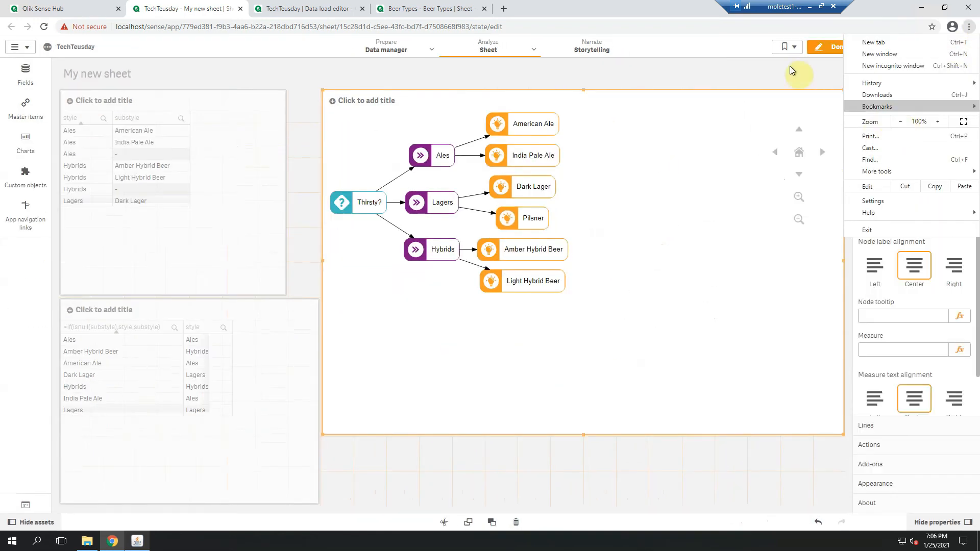
{"action": "left_click", "coordinate": [801, 73]}
{"action": "left_click", "coordinate": [840, 49]}
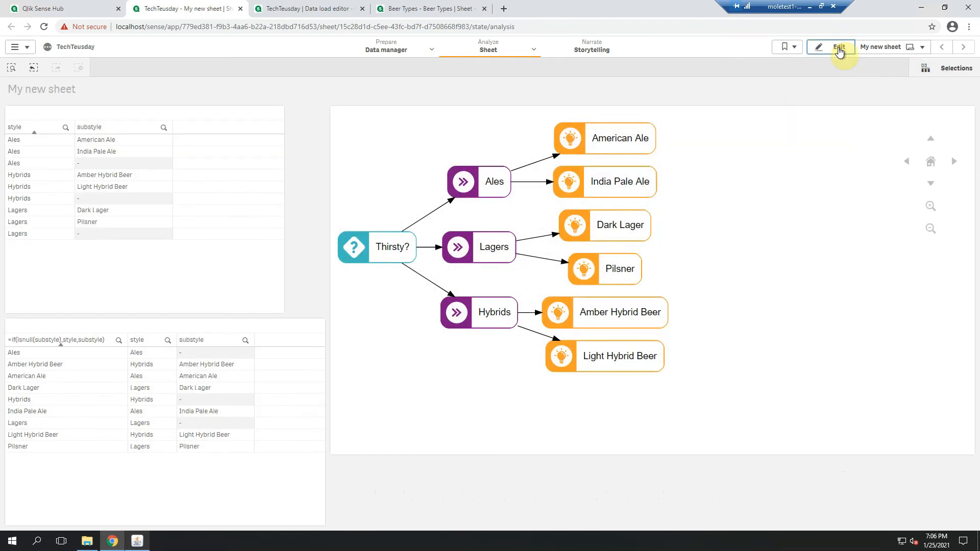
Test the drill-down by selecting the Thirsty? node, check the selected level values, and clear all selections.
{"action": "left_click", "coordinate": [395, 247]}
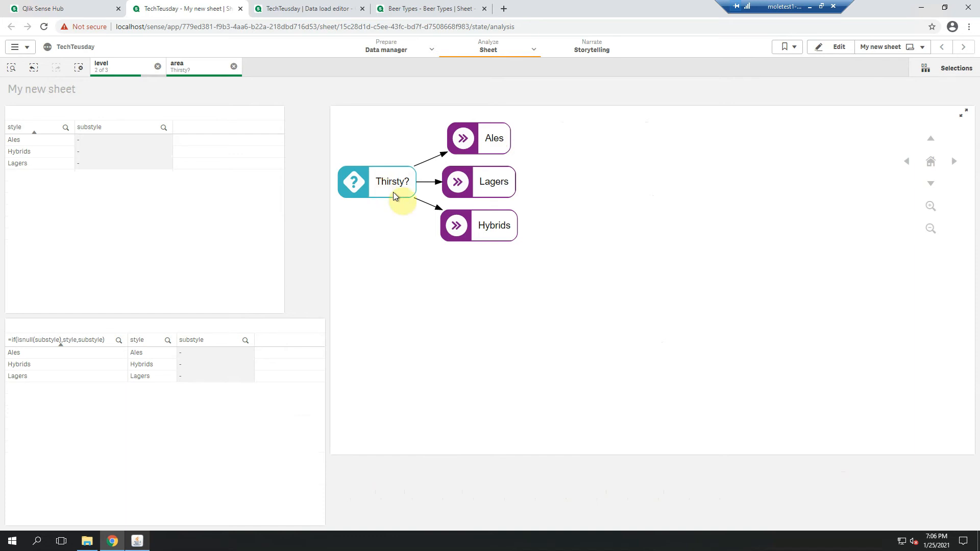
{"action": "left_click", "coordinate": [125, 72]}
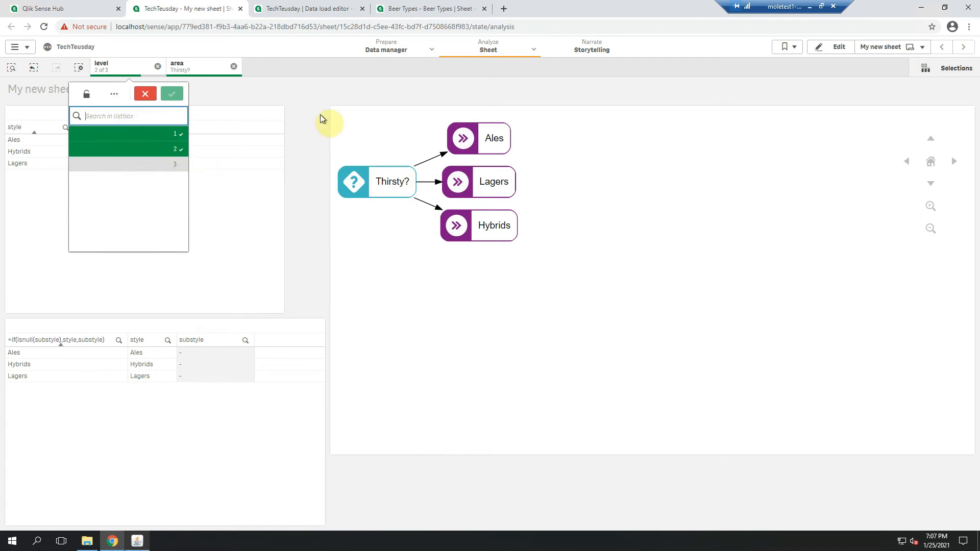
{"action": "left_click", "coordinate": [496, 139]}
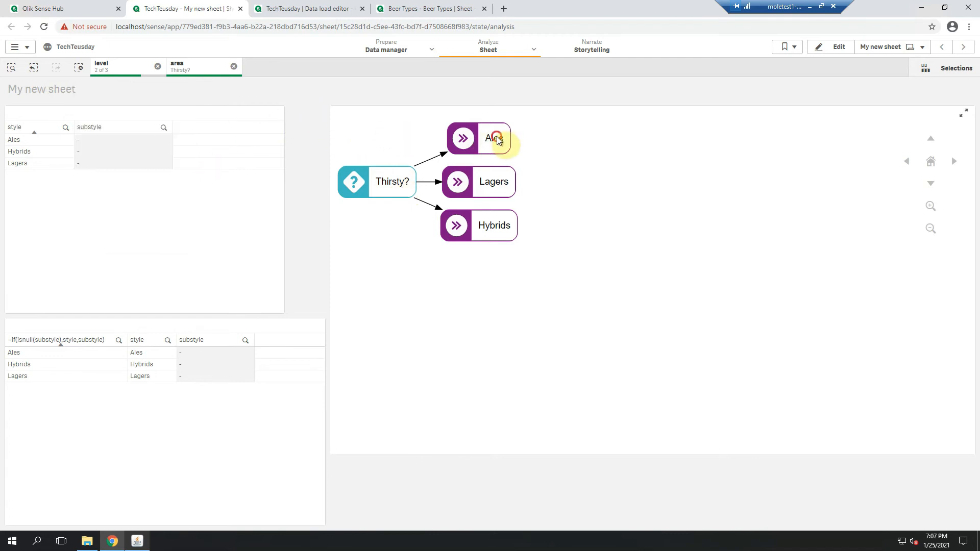
{"action": "left_click", "coordinate": [78, 67]}
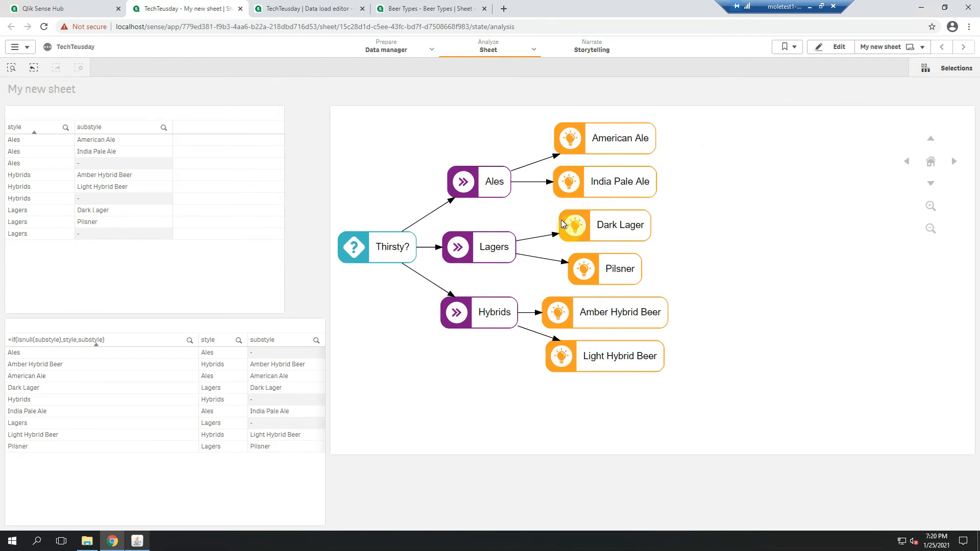
Review the flowchart's diagram warnings, nodes data and lines data, and close the dialog.
{"action": "right_click", "coordinate": [728, 255]}
{"action": "left_click", "coordinate": [777, 250]}
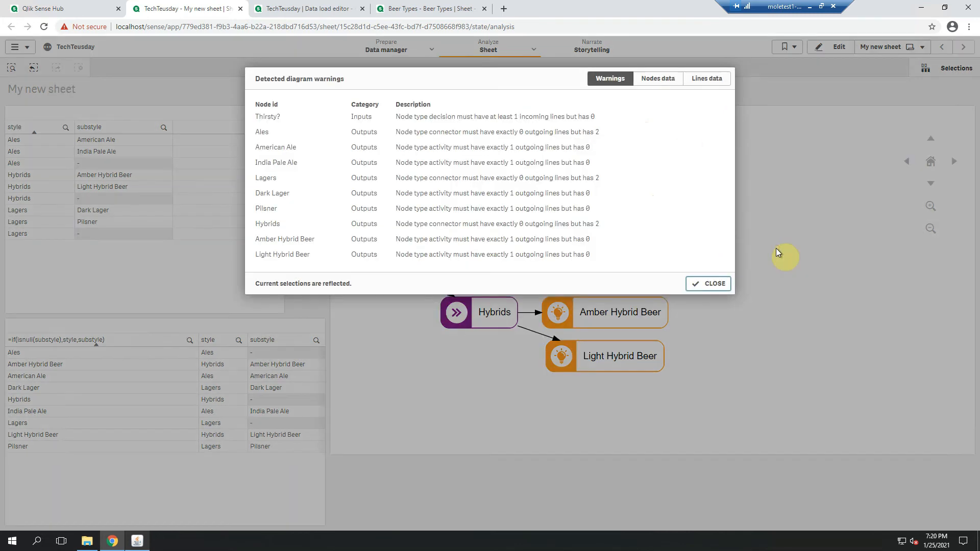
{"action": "left_click", "coordinate": [667, 82]}
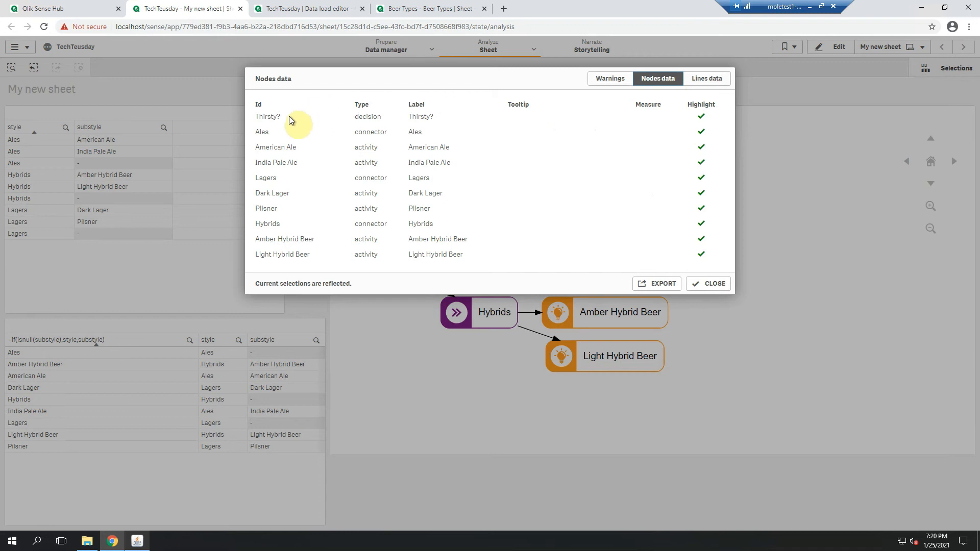
{"action": "left_click", "coordinate": [706, 80]}
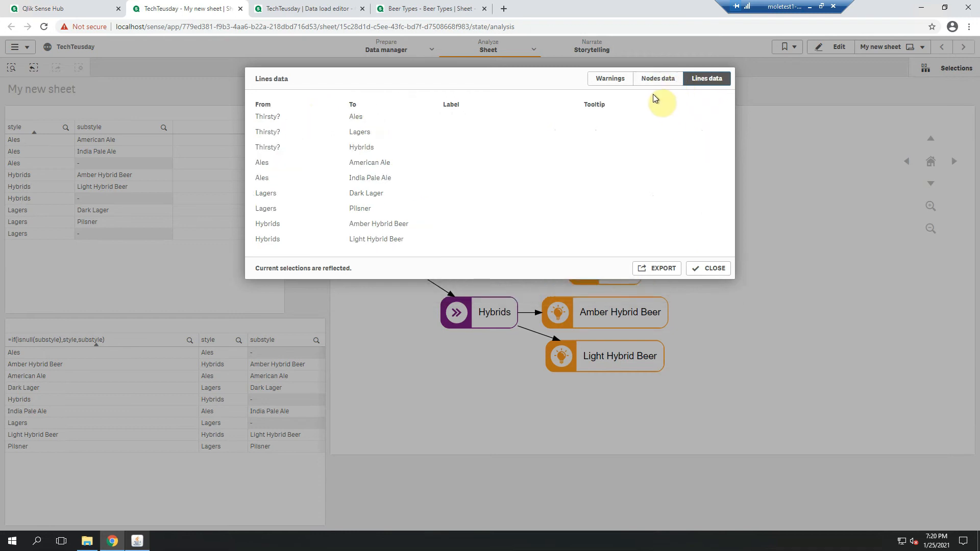
{"action": "left_click", "coordinate": [657, 82]}
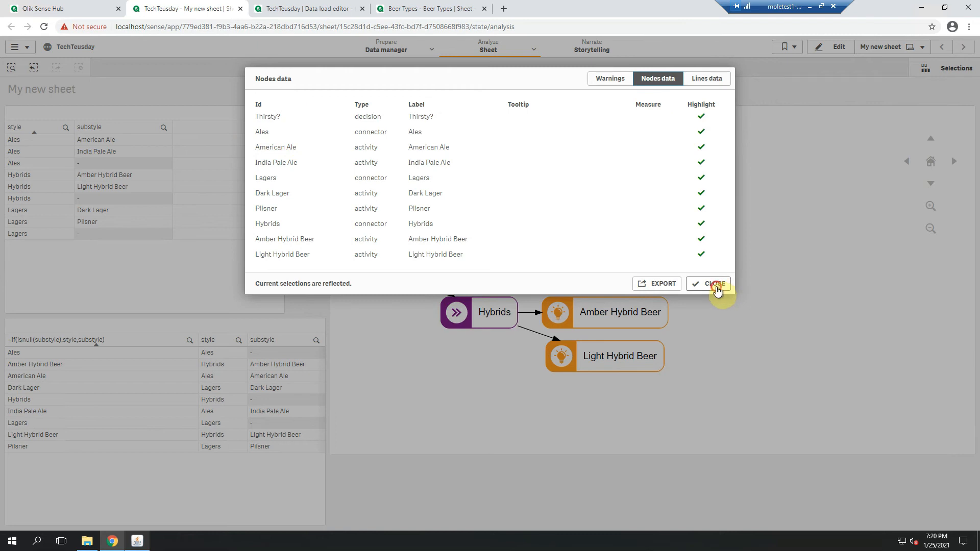
{"action": "left_click", "coordinate": [717, 285]}
Edit the sheet and replace the lower table with a new empty table in the same place.
{"action": "left_click", "coordinate": [837, 47]}
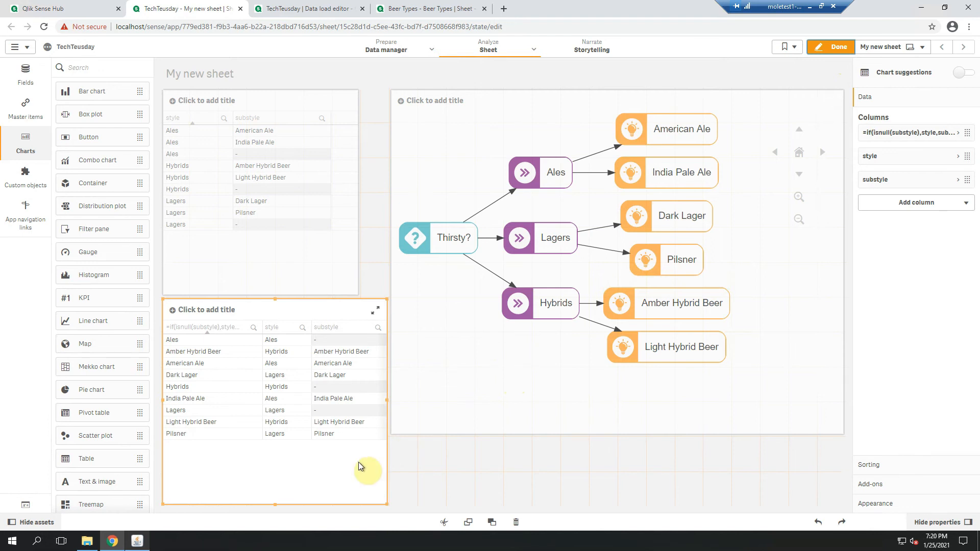
{"action": "key", "text": "Delete"}
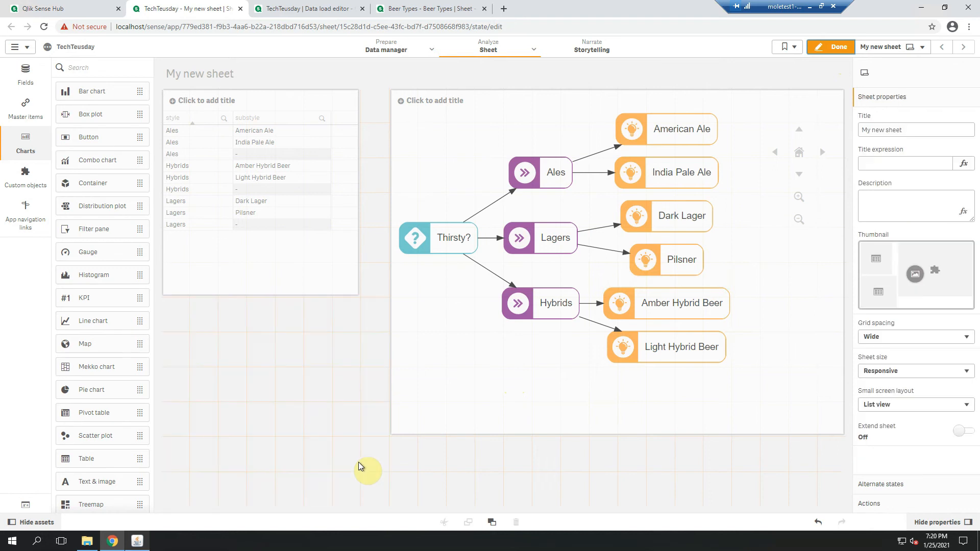
{"action": "left_click", "coordinate": [111, 460]}
{"action": "left_click_drag", "start_coordinate": [113, 464], "coordinate": [230, 407]}
Copy the flowchart's Node id expression and add it as a dimension of the new table.
{"action": "left_click", "coordinate": [562, 394]}
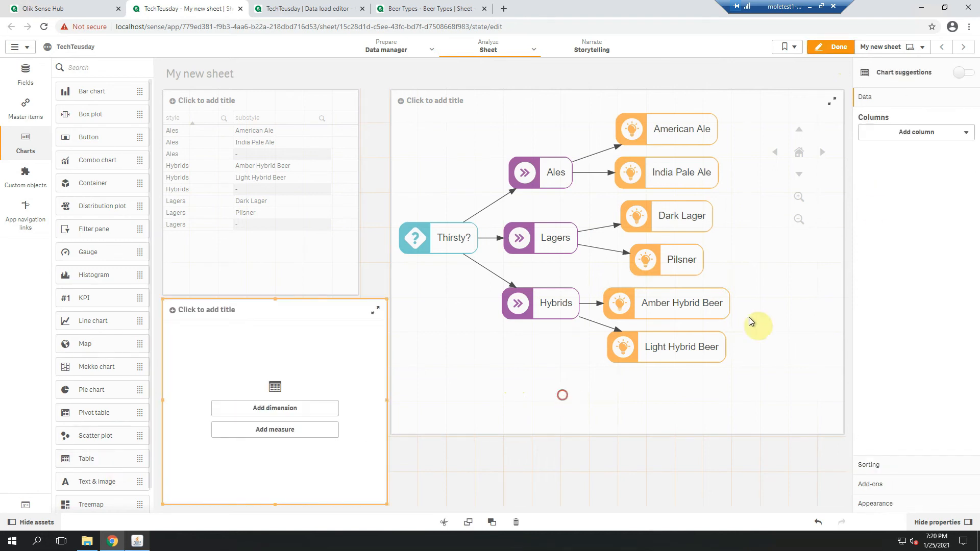
{"action": "left_click", "coordinate": [886, 96]}
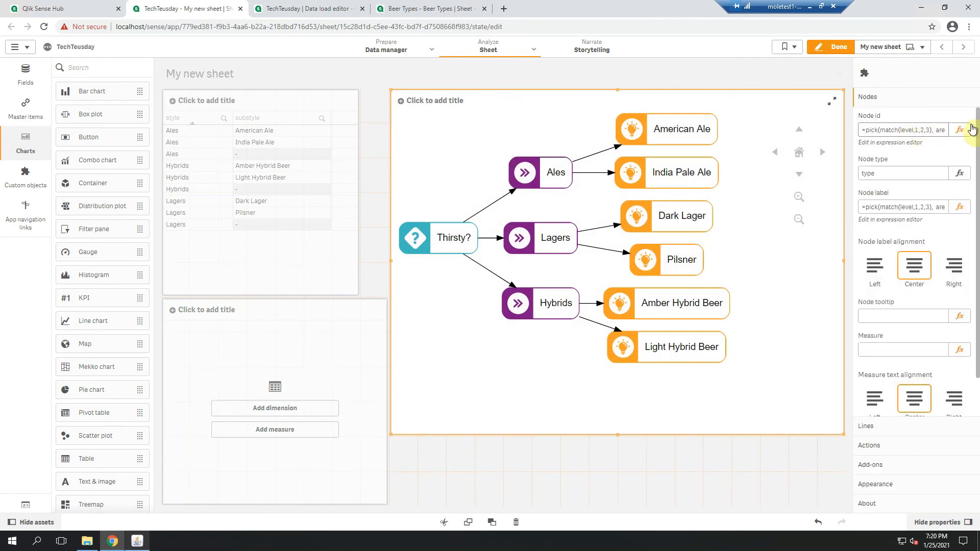
{"action": "key", "text": "ctrl+a"}
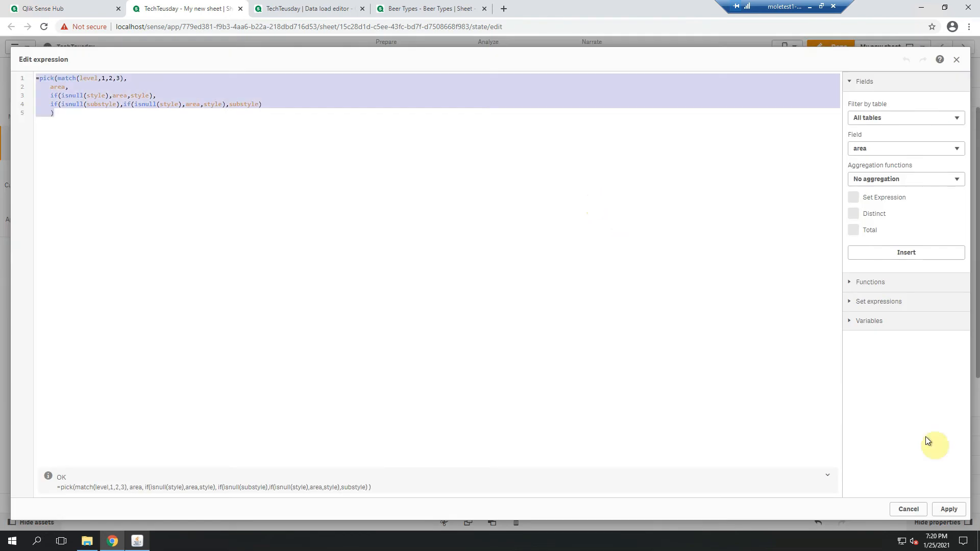
{"action": "left_click", "coordinate": [949, 509]}
{"action": "left_click", "coordinate": [291, 414]}
{"action": "type", "text": "=pick(match(level,1,2,3), area, if(isnull(style),area,style), if(isnull(substyle),if(isnull(style),area,style),substyle))"}
{"action": "key", "text": "Return"}
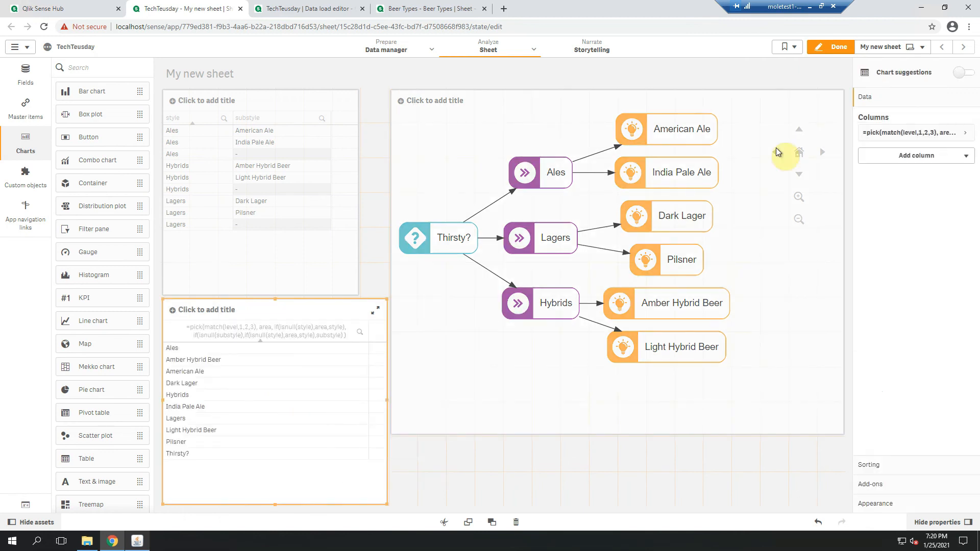
Label the new table's dimension column node and finish editing the sheet.
{"action": "left_click", "coordinate": [890, 134]}
{"action": "left_click", "coordinate": [879, 198]}
{"action": "type", "text": "node"}
{"action": "left_click", "coordinate": [831, 46]}
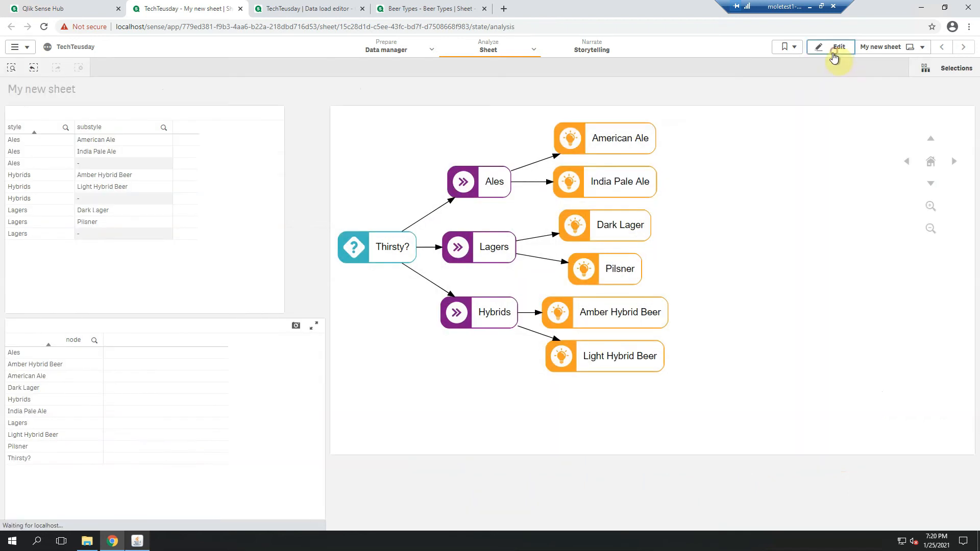
Select Thirsty? in the node table, confirm it, and check which level values are selected.
{"action": "left_click", "coordinate": [40, 459]}
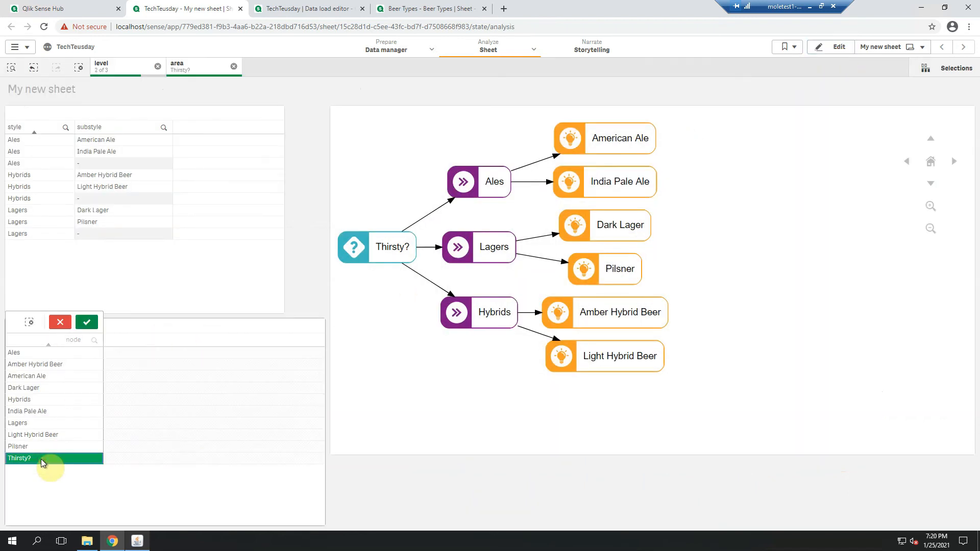
{"action": "left_click", "coordinate": [85, 322]}
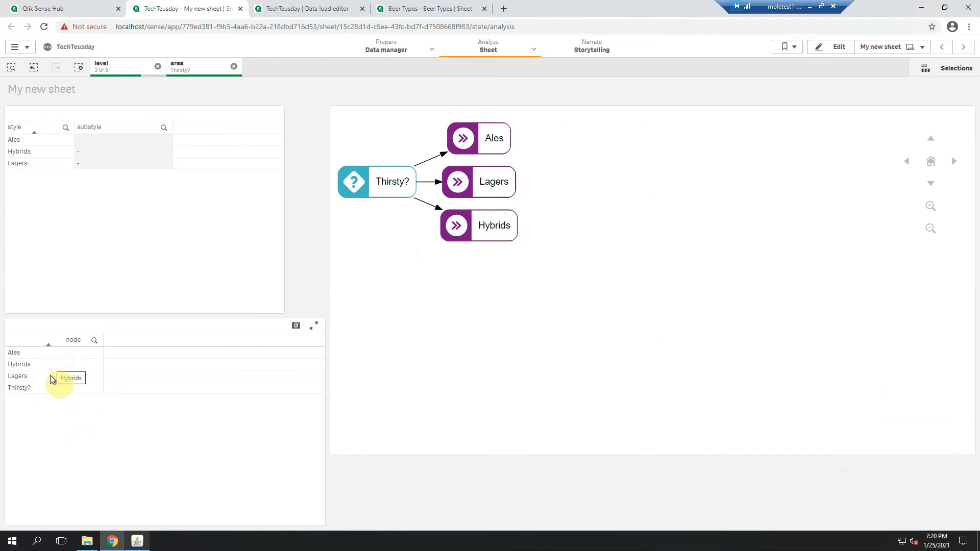
{"action": "left_click", "coordinate": [115, 67]}
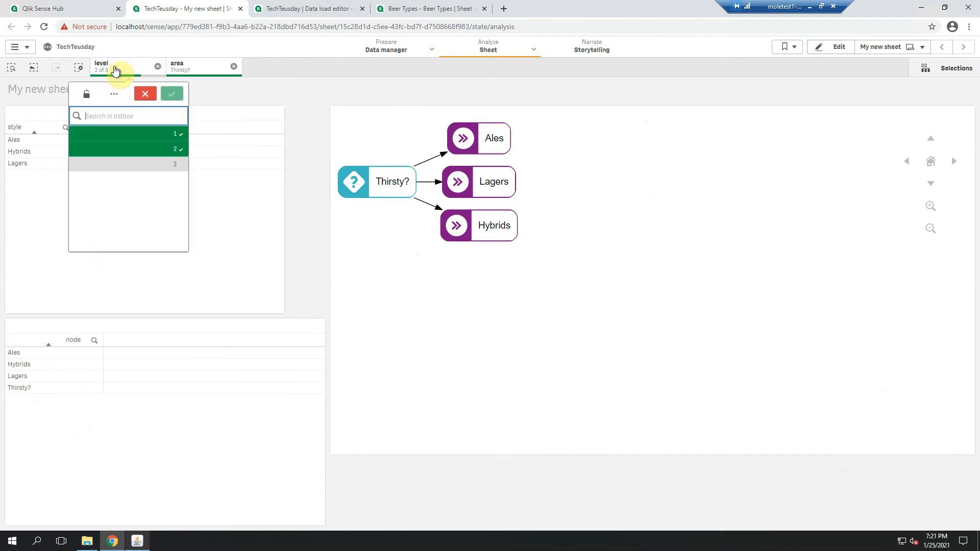
{"action": "left_click", "coordinate": [207, 98]}
Drill into Lagers from the node table, confirm the selection, and clear all selections.
{"action": "left_click", "coordinate": [33, 376]}
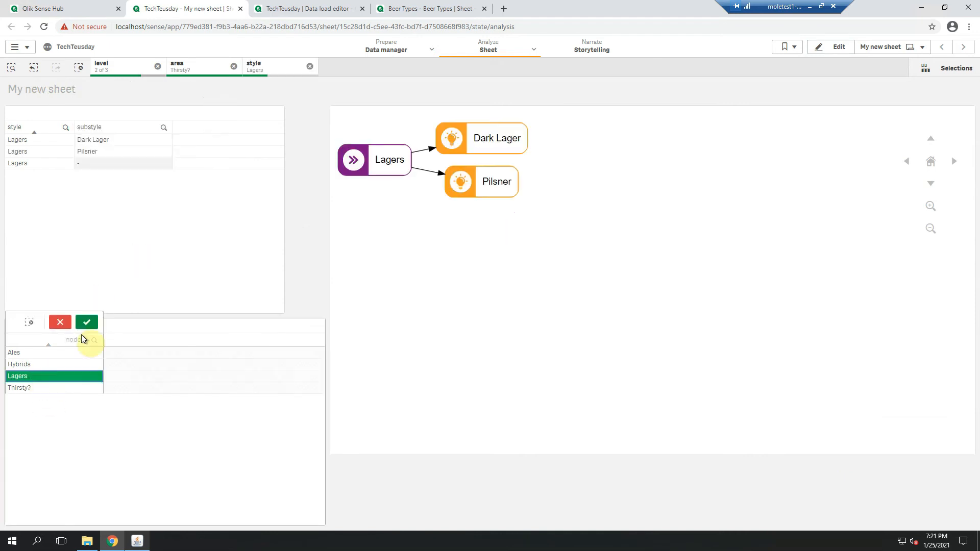
{"action": "left_click", "coordinate": [86, 324]}
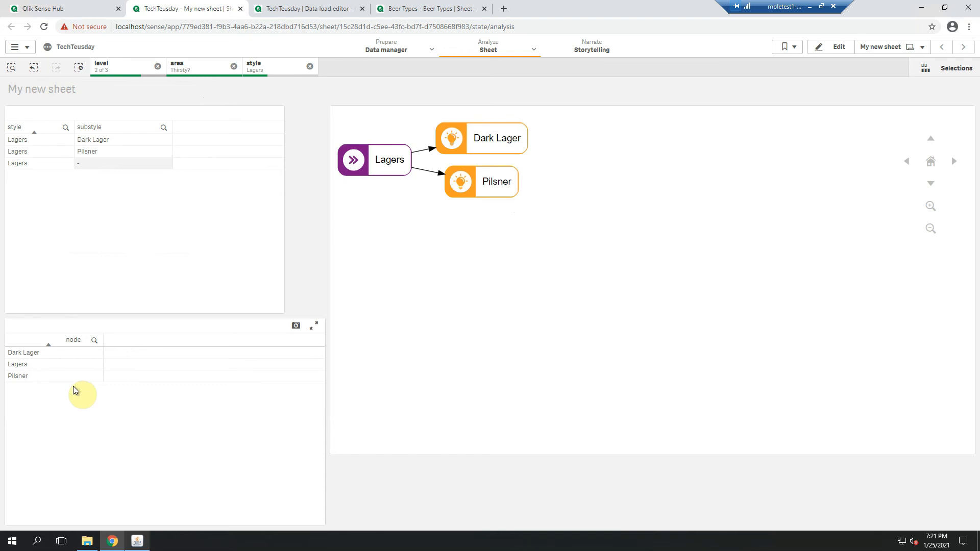
{"action": "left_click", "coordinate": [78, 67]}
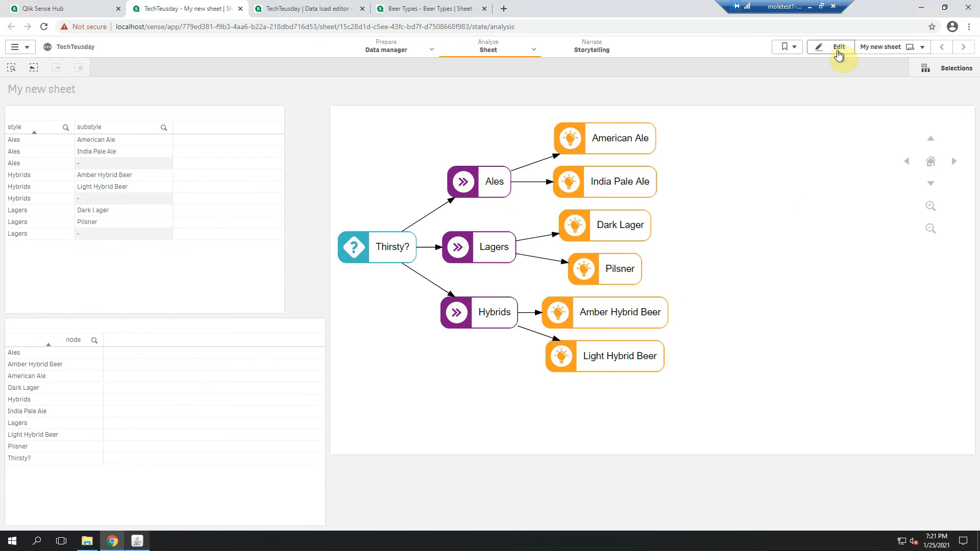
Consult the Beer Types sheet and set the TechTeusday flowchart's node measure to =if(min(level)=1,'Are you thirsty?', concat(beer,chr(10))).
{"action": "left_click", "coordinate": [387, 15]}
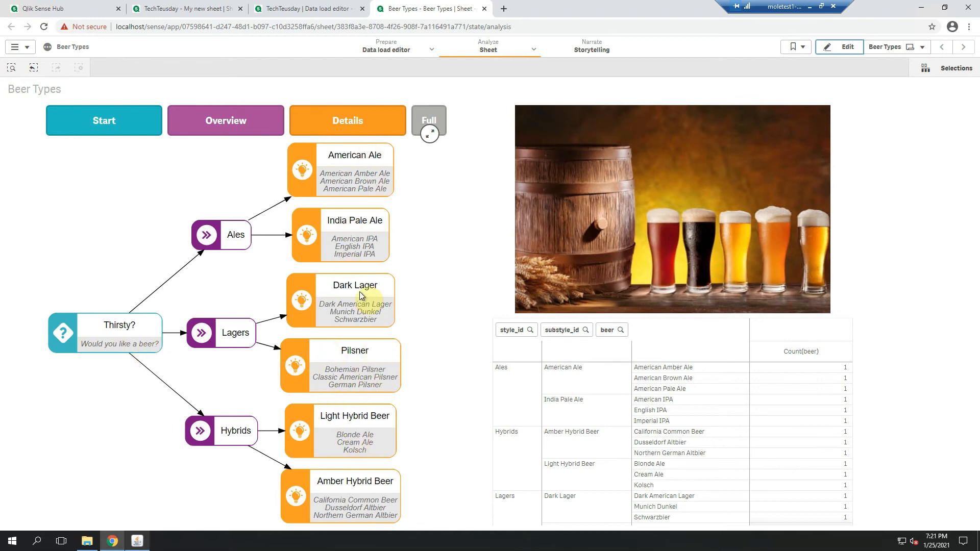
{"action": "left_click", "coordinate": [223, 11]}
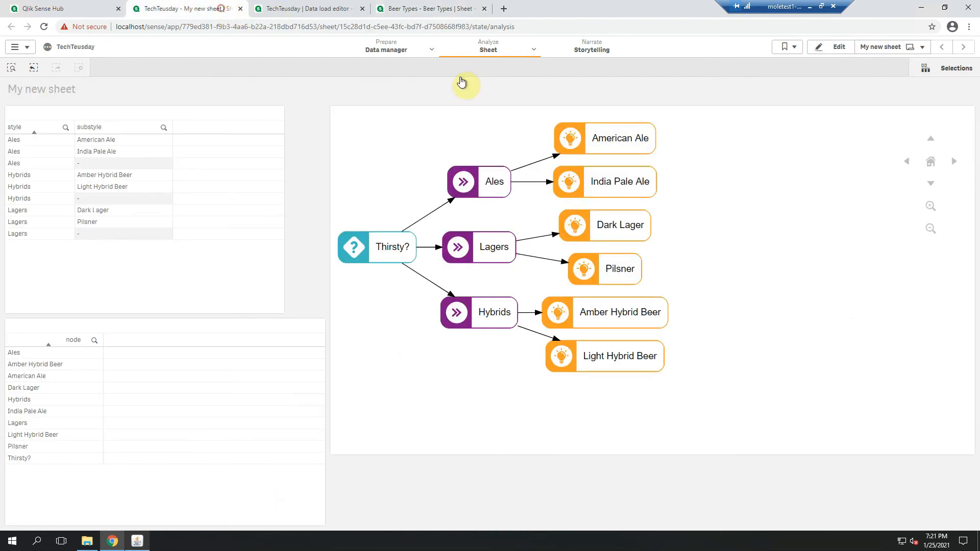
{"action": "left_click", "coordinate": [826, 50]}
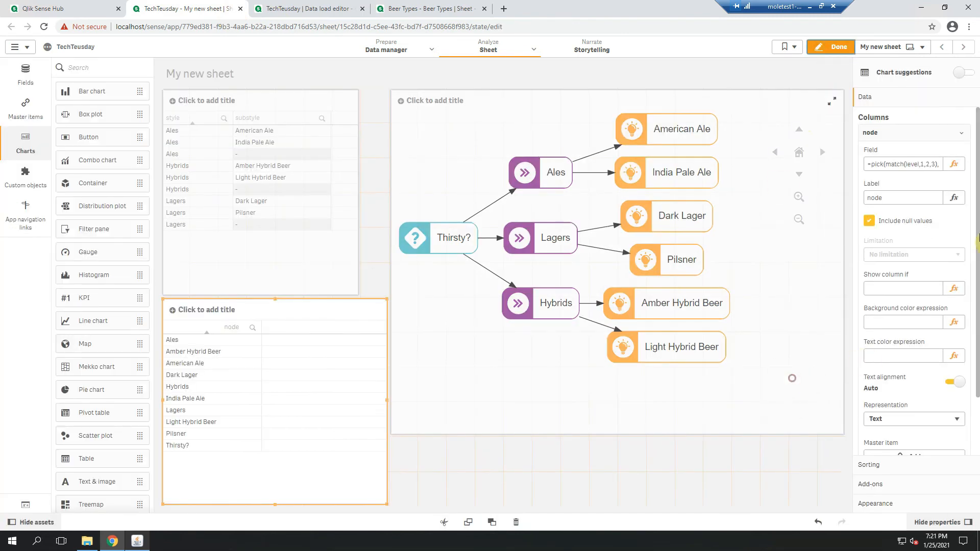
{"action": "left_click", "coordinate": [809, 383]}
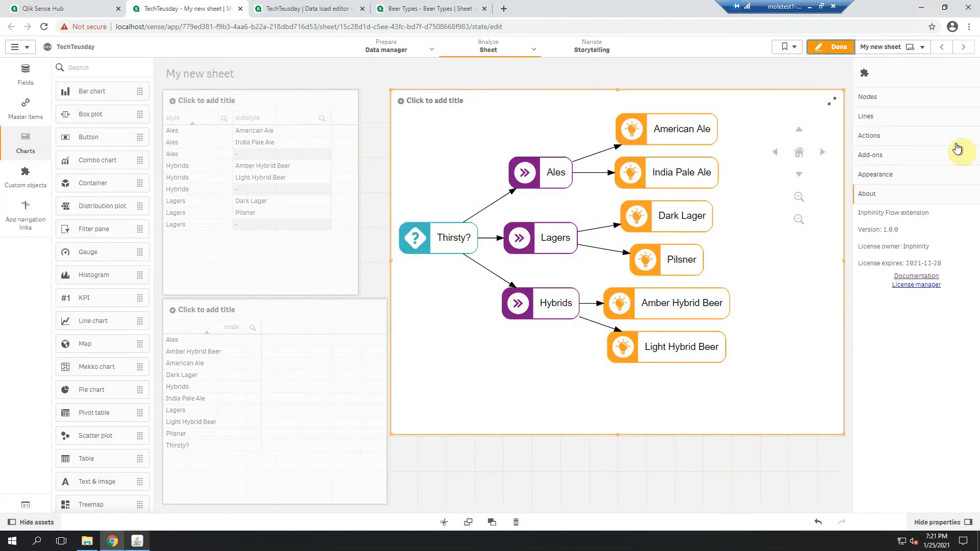
{"action": "left_click", "coordinate": [894, 98]}
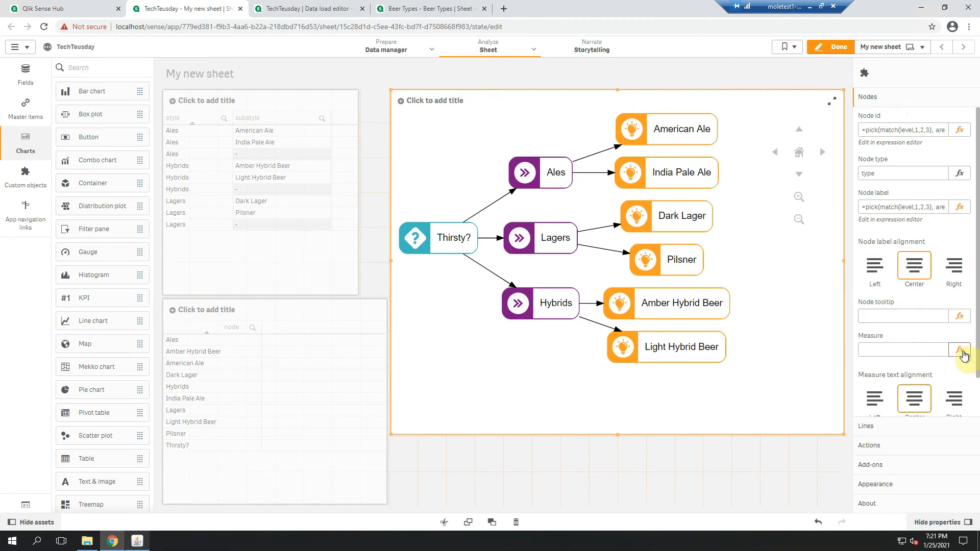
{"action": "left_click", "coordinate": [960, 350]}
{"action": "type", "text": "if(min(level)=1,'Are you thirsty?',"}
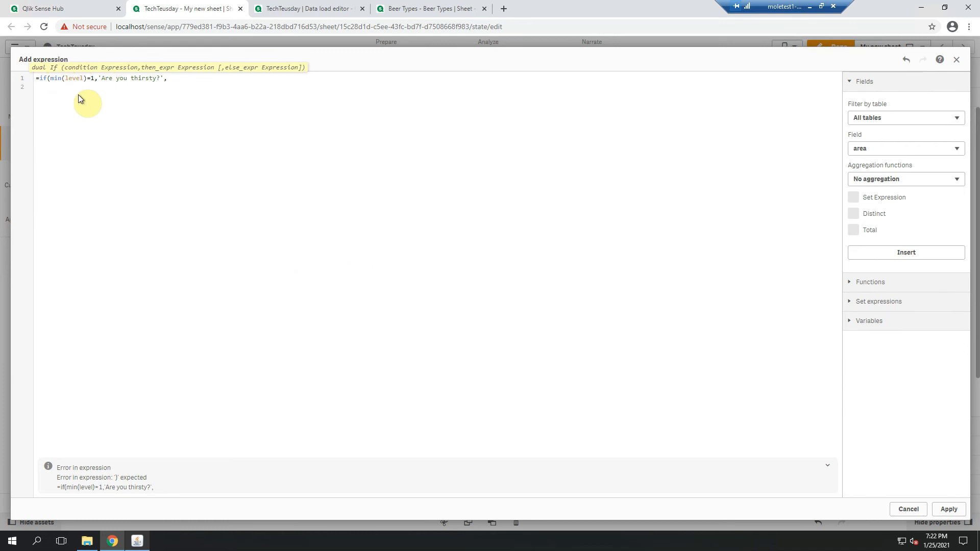
{"action": "type", "text": "t(bee"}
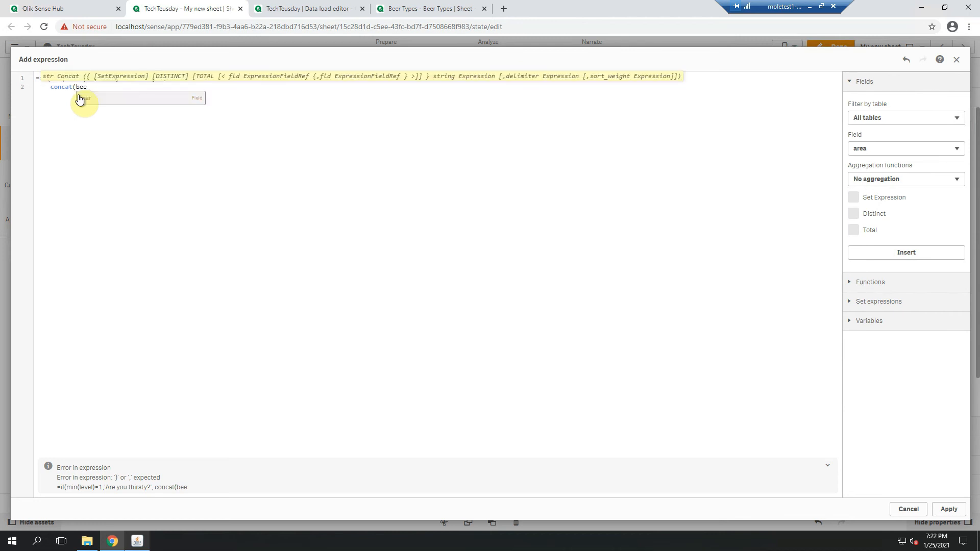
{"action": "type", "text": "r,chr(10)))"}
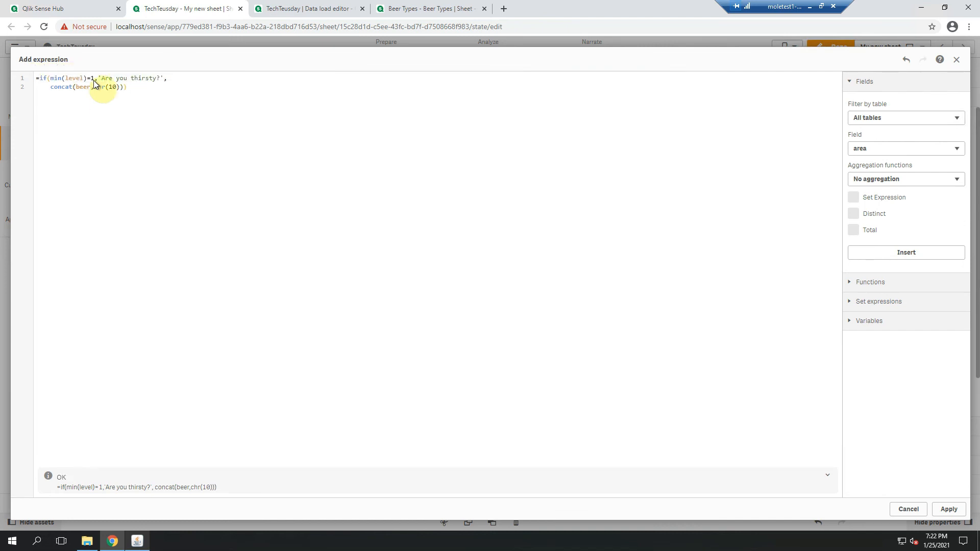
{"action": "left_click", "coordinate": [945, 517]}
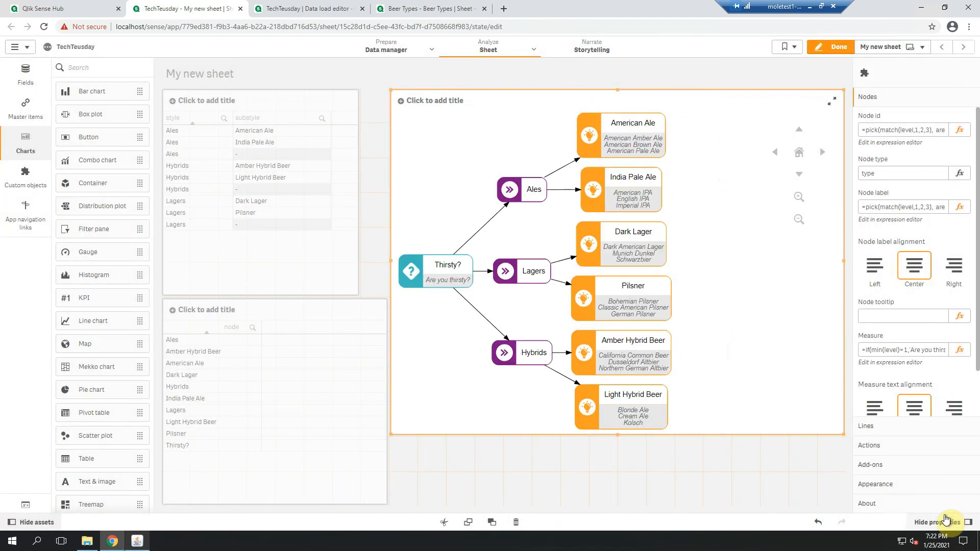
Delete both tables, and move and resize the flowchart to fill the sheet's left side with the top grid row free.
{"action": "left_click_drag", "start_coordinate": [615, 434], "coordinate": [627, 505]}
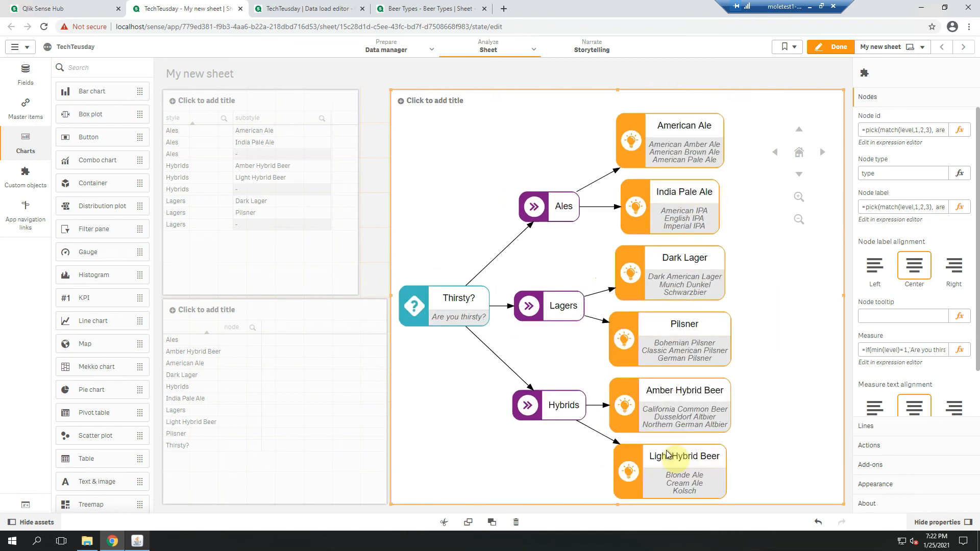
{"action": "left_click", "coordinate": [201, 259]}
{"action": "key", "text": "Delete"}
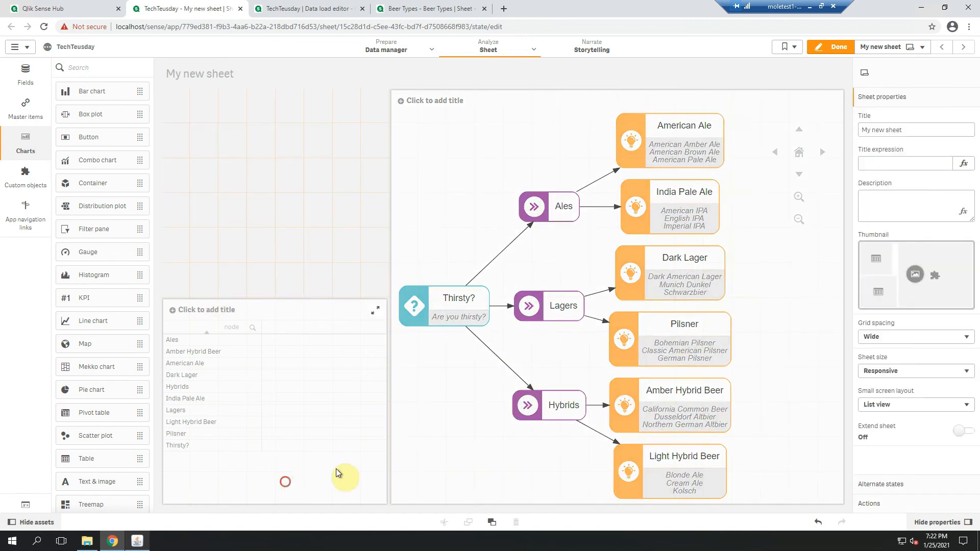
{"action": "key", "text": "Delete"}
{"action": "left_click_drag", "start_coordinate": [463, 410], "coordinate": [287, 360]}
{"action": "left_click_drag", "start_coordinate": [385, 298], "coordinate": [472, 126]}
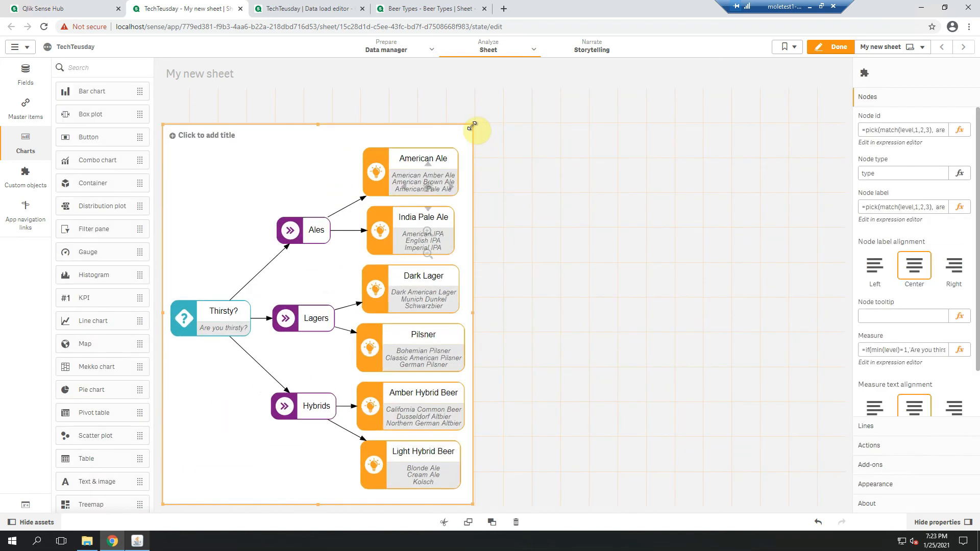
Add a pivot table in the lower-right area of the sheet with style as its first dimension.
{"action": "left_click", "coordinate": [96, 64]}
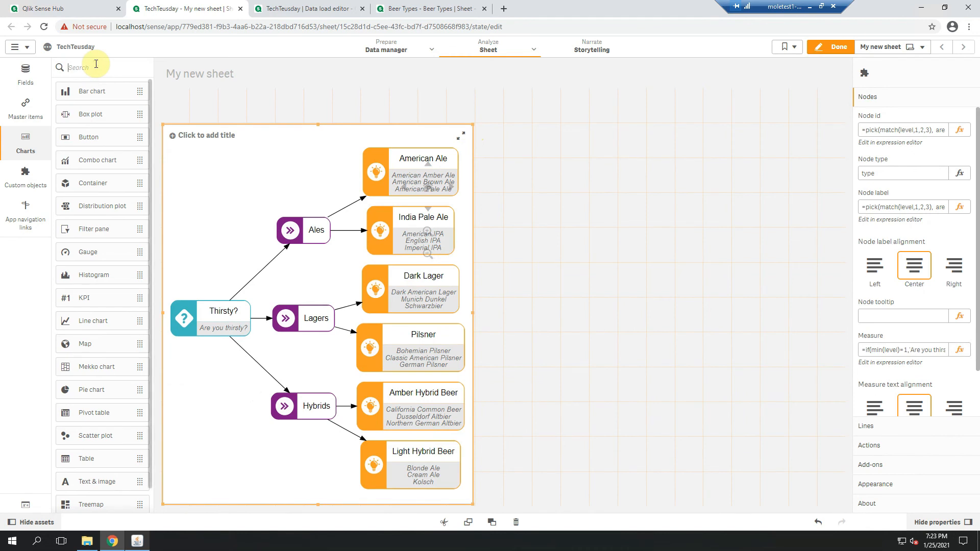
{"action": "type", "text": "pivo"}
{"action": "left_click_drag", "start_coordinate": [613, 341], "coordinate": [635, 375]}
{"action": "left_click", "coordinate": [654, 409]}
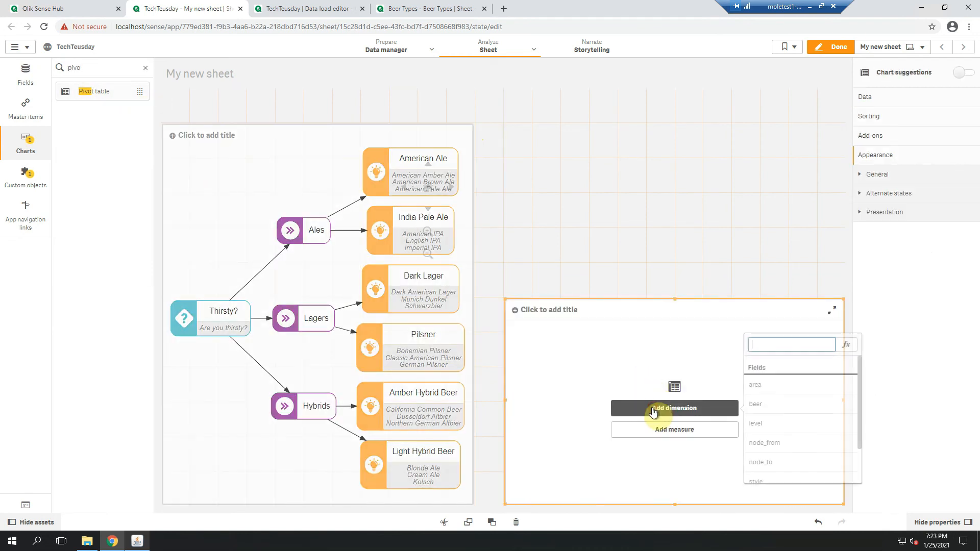
{"action": "type", "text": "sty"}
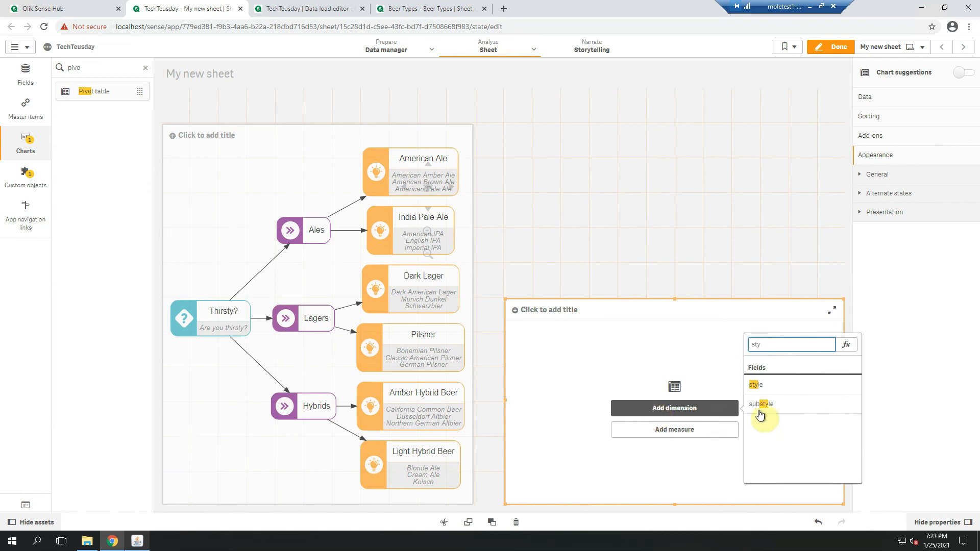
{"action": "left_click", "coordinate": [801, 382]}
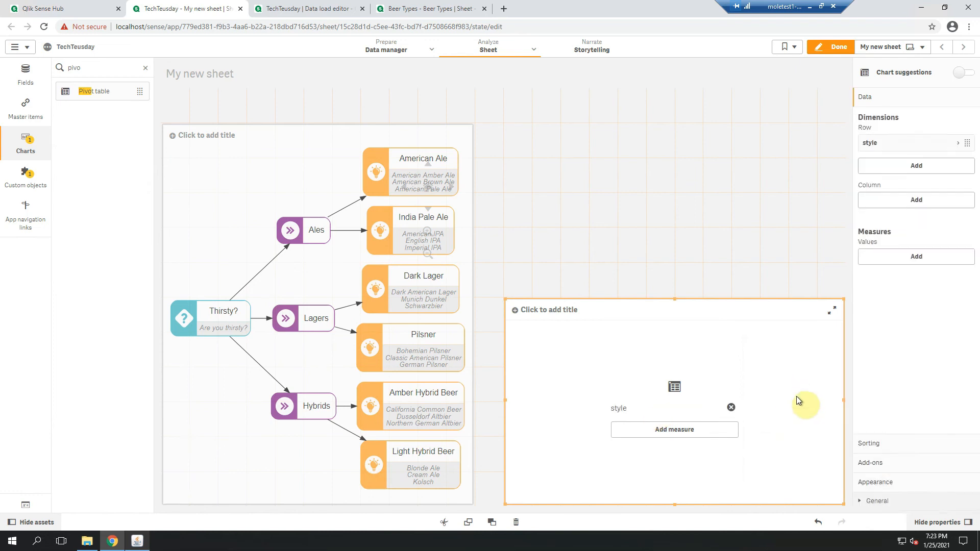
Add substyle and beer as further row dimensions of the pivot table.
{"action": "left_click", "coordinate": [909, 165]}
{"action": "type", "text": "sub"}
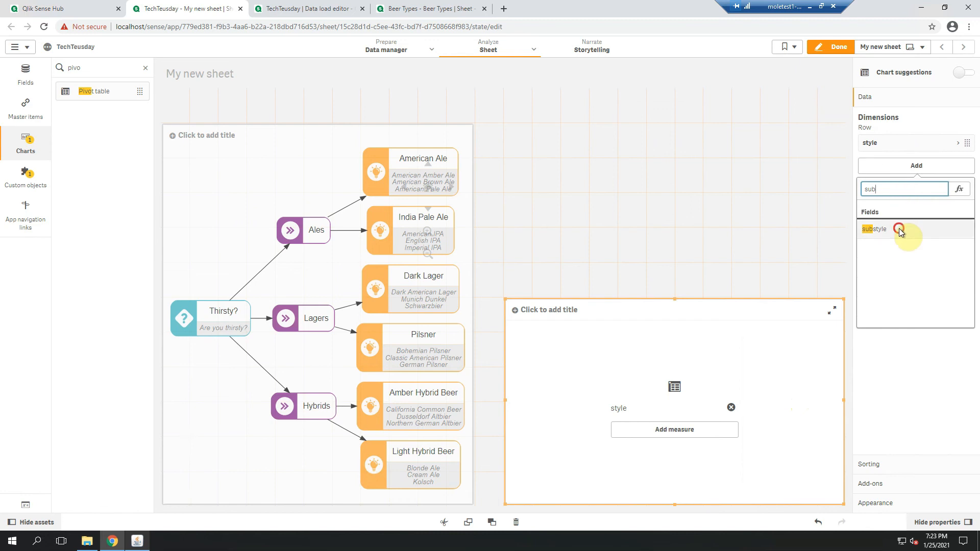
{"action": "left_click", "coordinate": [901, 230]}
{"action": "left_click", "coordinate": [911, 190]}
{"action": "type", "text": "bee"}
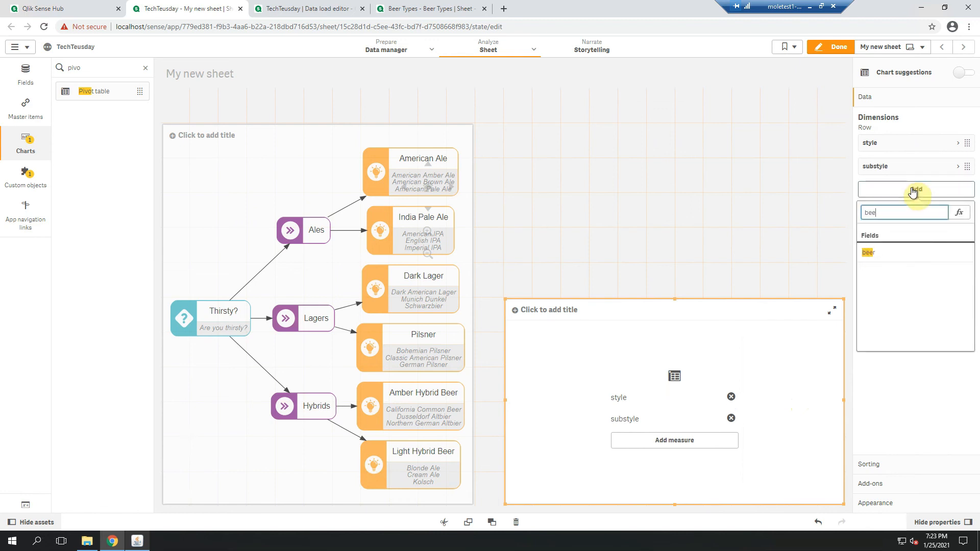
{"action": "left_click", "coordinate": [924, 255]}
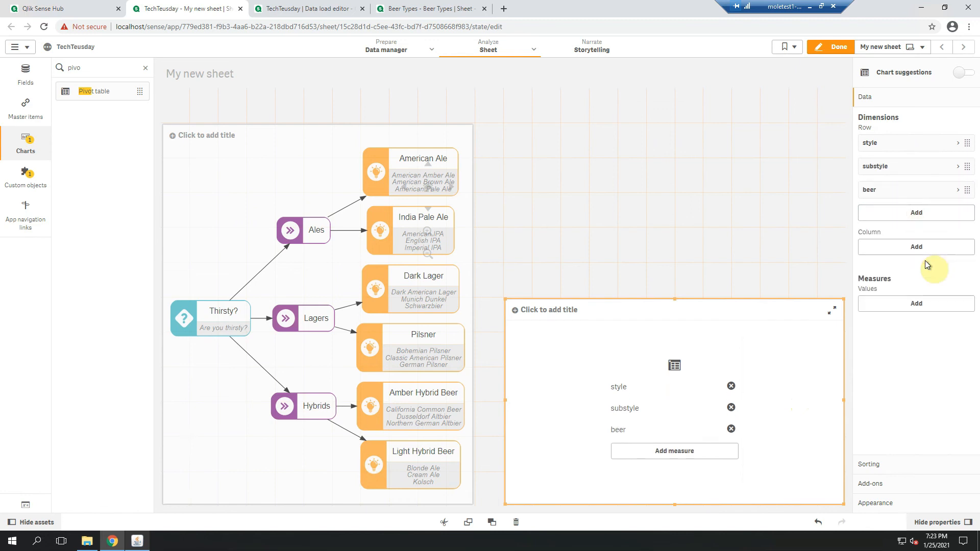
Add Count(beer) as the pivot table's measure.
{"action": "left_click", "coordinate": [902, 303]}
{"action": "type", "text": "ee"}
{"action": "left_click", "coordinate": [905, 369]}
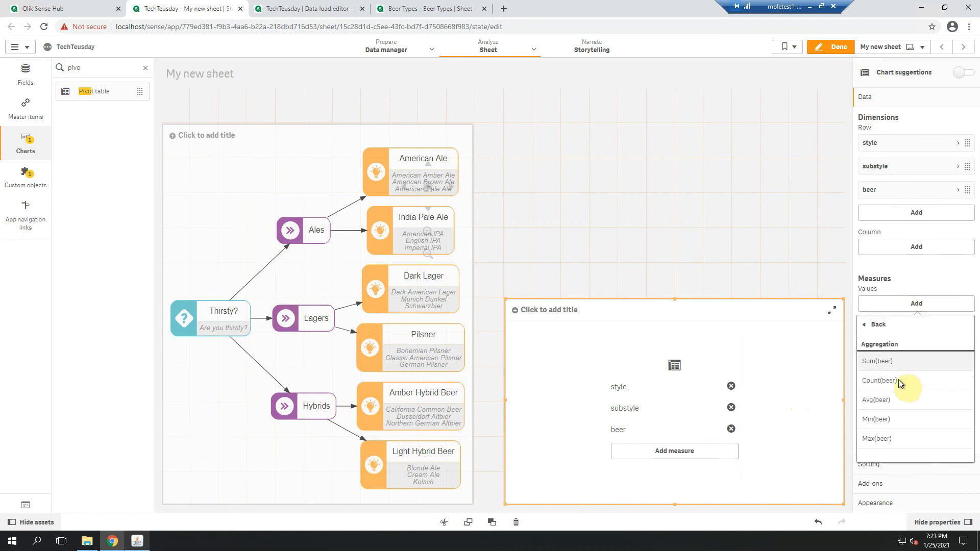
{"action": "left_click", "coordinate": [905, 381]}
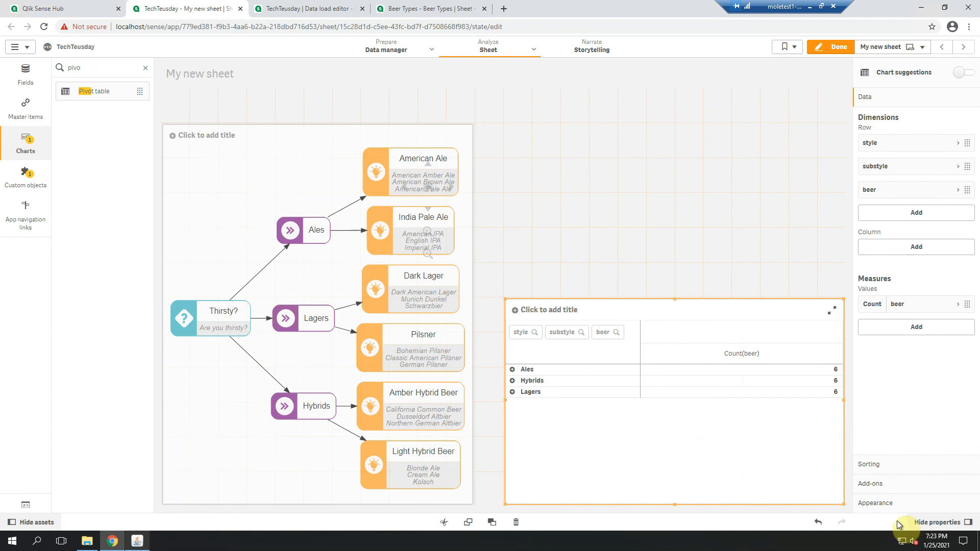
Set the pivot table's rows to fully expanded and turn off row indentation.
{"action": "left_click", "coordinate": [887, 502]}
{"action": "left_click", "coordinate": [900, 213]}
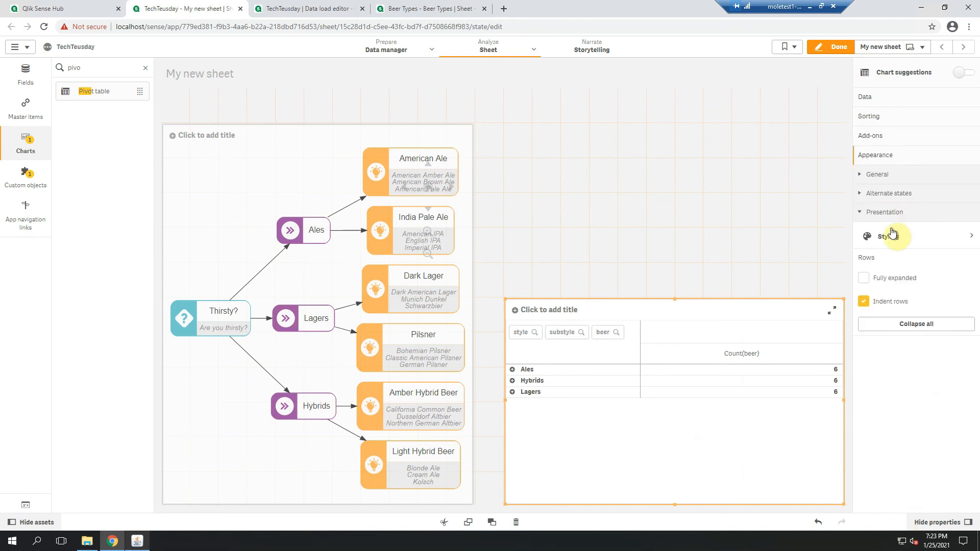
{"action": "left_click", "coordinate": [895, 278]}
{"action": "left_click", "coordinate": [896, 309]}
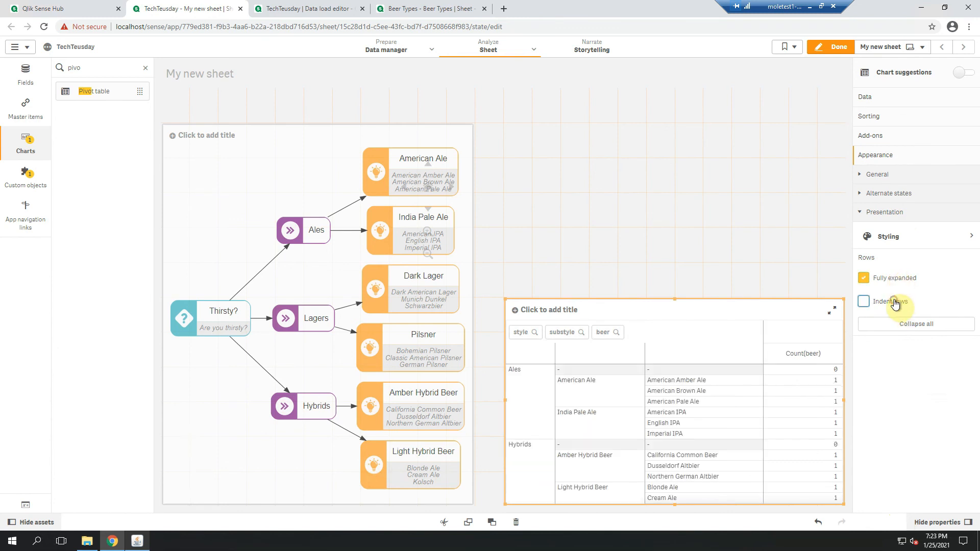
Exclude null values from the pivot table's style and substyle dimensions.
{"action": "left_click", "coordinate": [878, 97]}
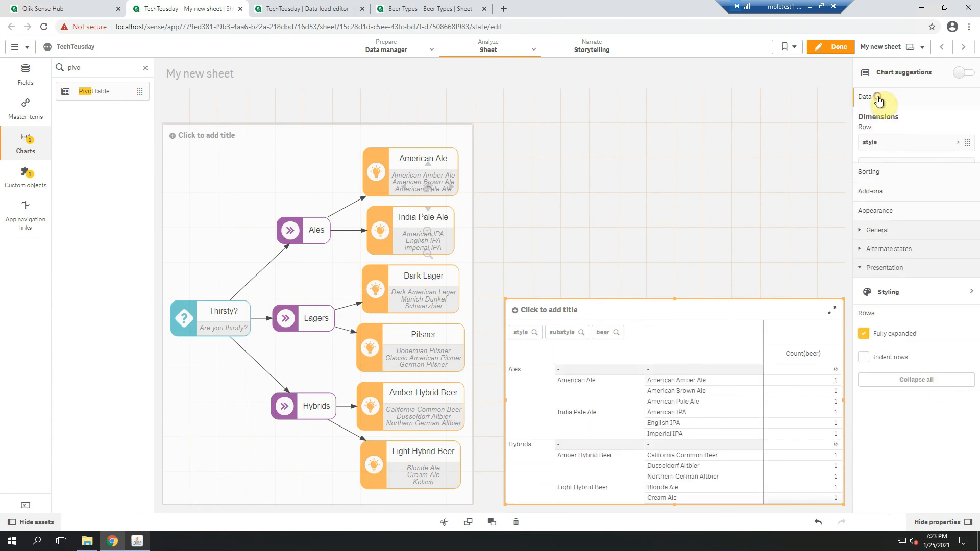
{"action": "left_click", "coordinate": [881, 144]}
{"action": "left_click", "coordinate": [884, 229]}
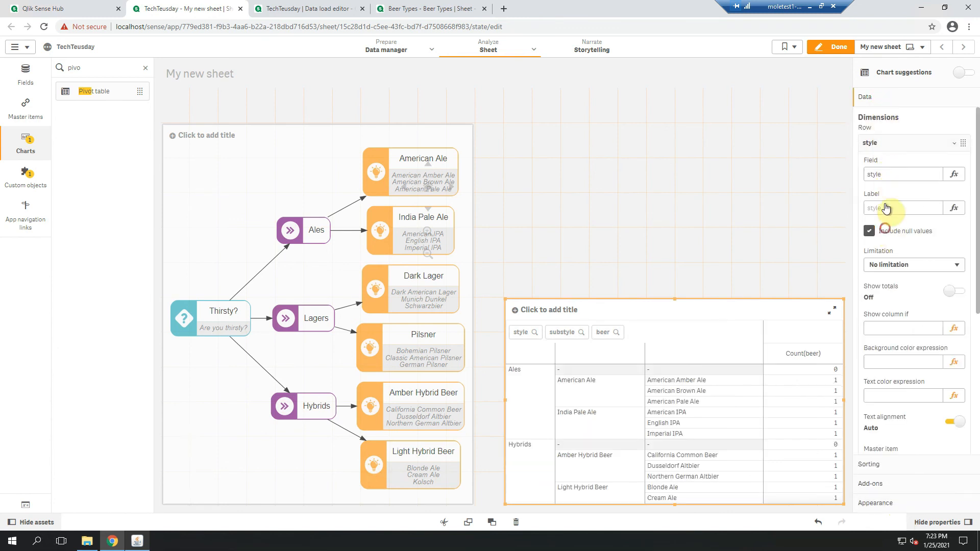
{"action": "left_click", "coordinate": [884, 146]}
{"action": "left_click", "coordinate": [890, 167]}
{"action": "left_click", "coordinate": [894, 256]}
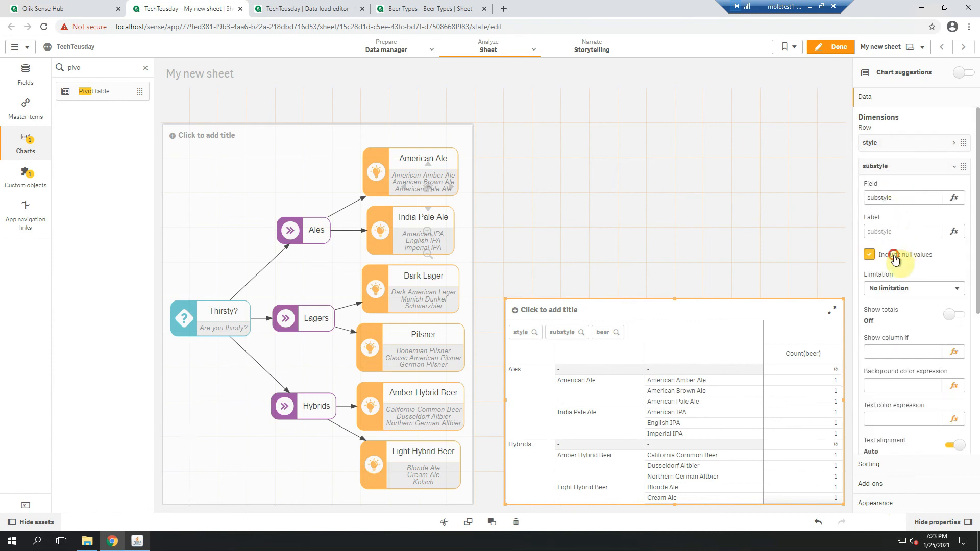
{"action": "left_click", "coordinate": [893, 167]}
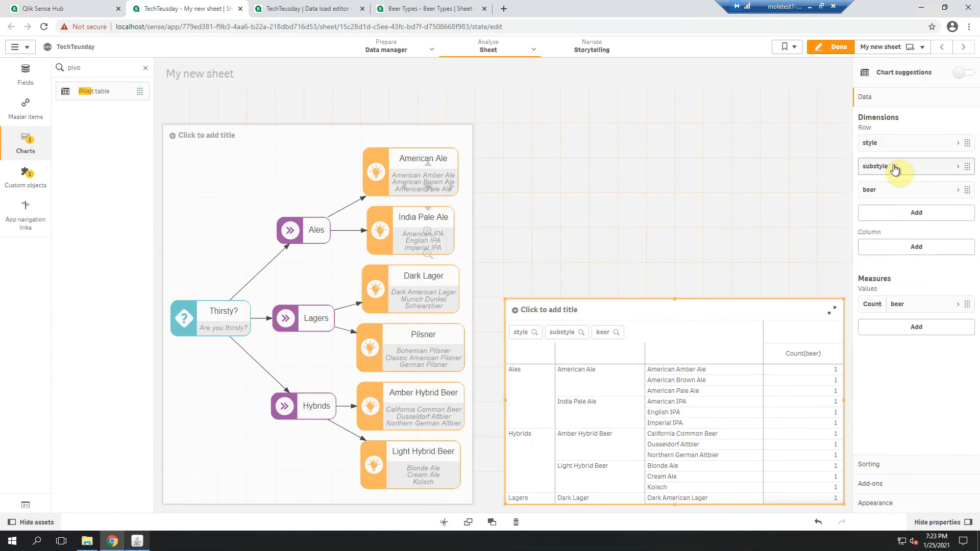
Finish editing the sheet and switch to the Beer Types reference sheet.
{"action": "left_click", "coordinate": [831, 47]}
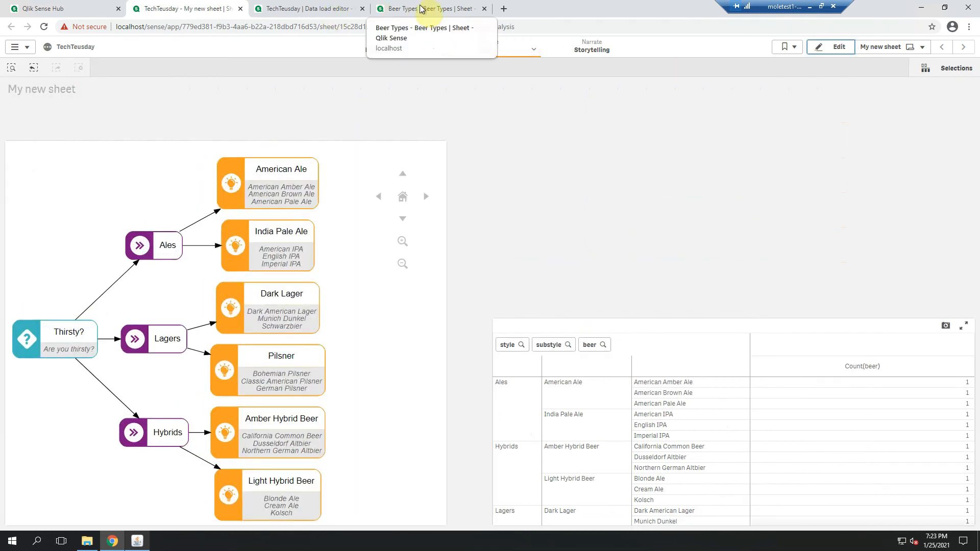
{"action": "left_click", "coordinate": [401, 9]}
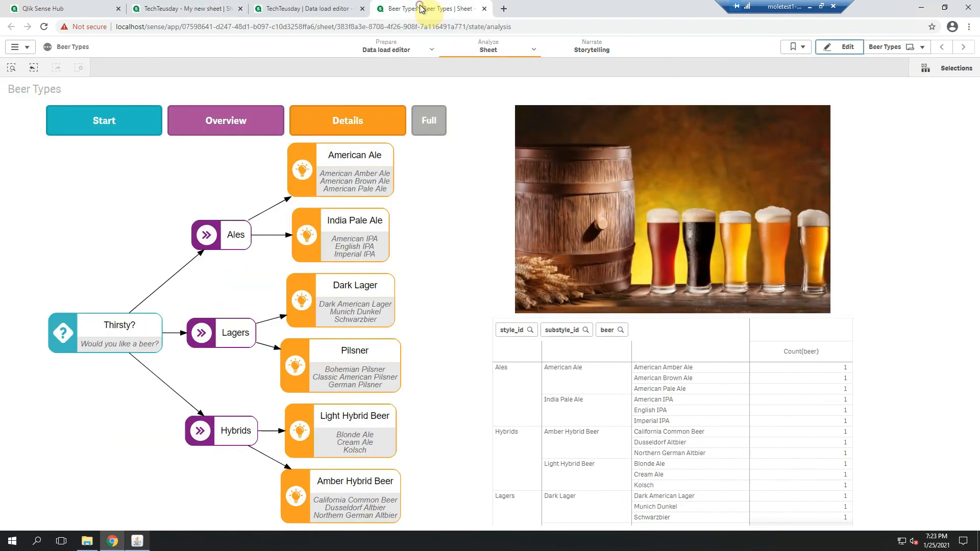
Return to the TechTeusday sheet, start editing it and narrow the pivot table from its right edge.
{"action": "left_click", "coordinate": [203, 10]}
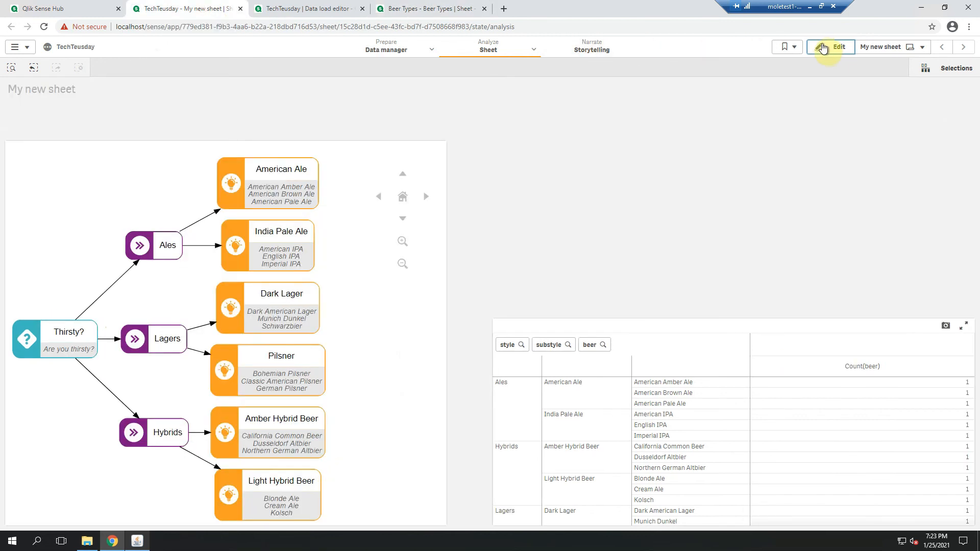
{"action": "left_click", "coordinate": [825, 48]}
{"action": "left_click_drag", "start_coordinate": [841, 401], "coordinate": [755, 413]}
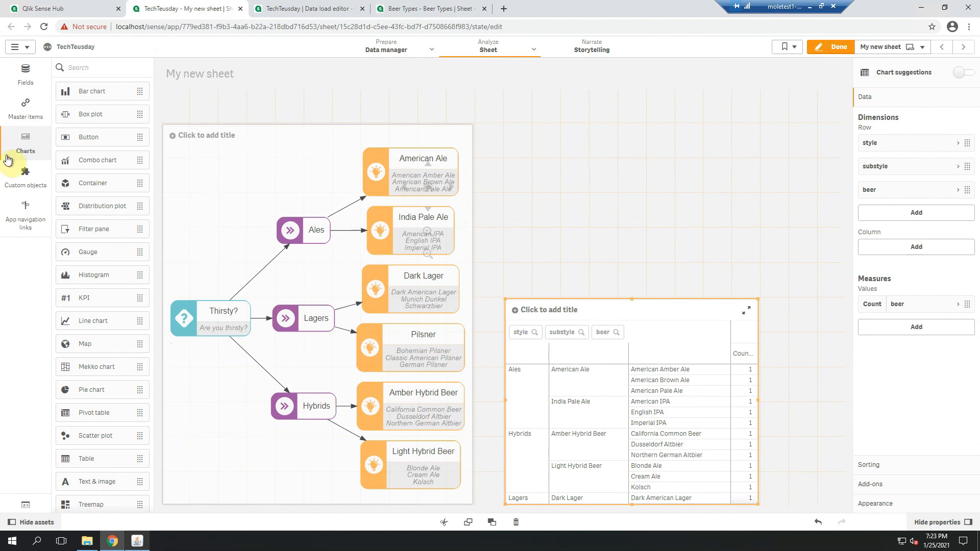
Place a Text & image object above the pivot table at the same width and turn on its background image.
{"action": "left_click_drag", "start_coordinate": [86, 488], "coordinate": [612, 185]}
{"action": "left_click_drag", "start_coordinate": [844, 194], "coordinate": [764, 204]}
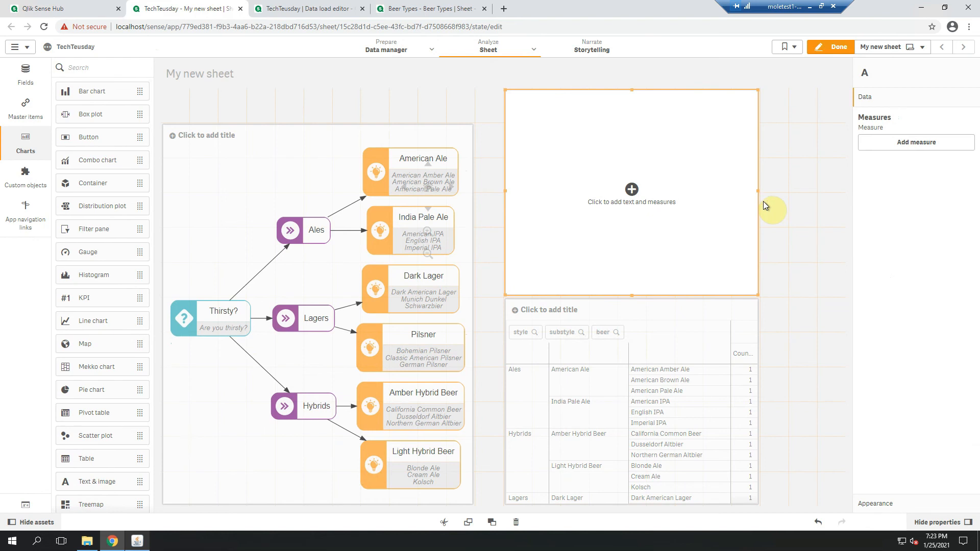
{"action": "left_click", "coordinate": [892, 507]}
{"action": "left_click", "coordinate": [893, 225]}
{"action": "left_click", "coordinate": [885, 174]}
{"action": "left_click", "coordinate": [962, 218]}
Upload beers_2.jpg from the Desktop to the media library and use it as the object's background image.
{"action": "left_click", "coordinate": [915, 281]}
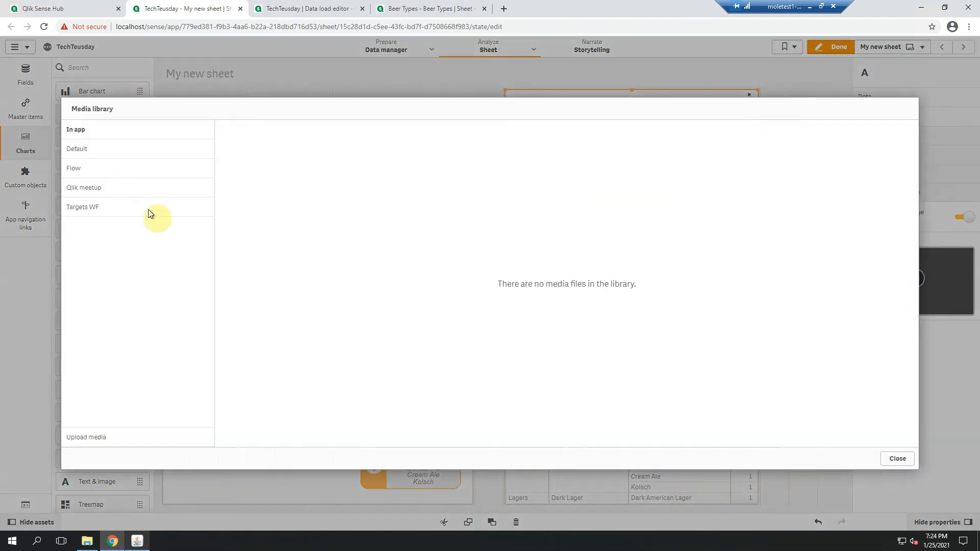
{"action": "left_click", "coordinate": [127, 443]}
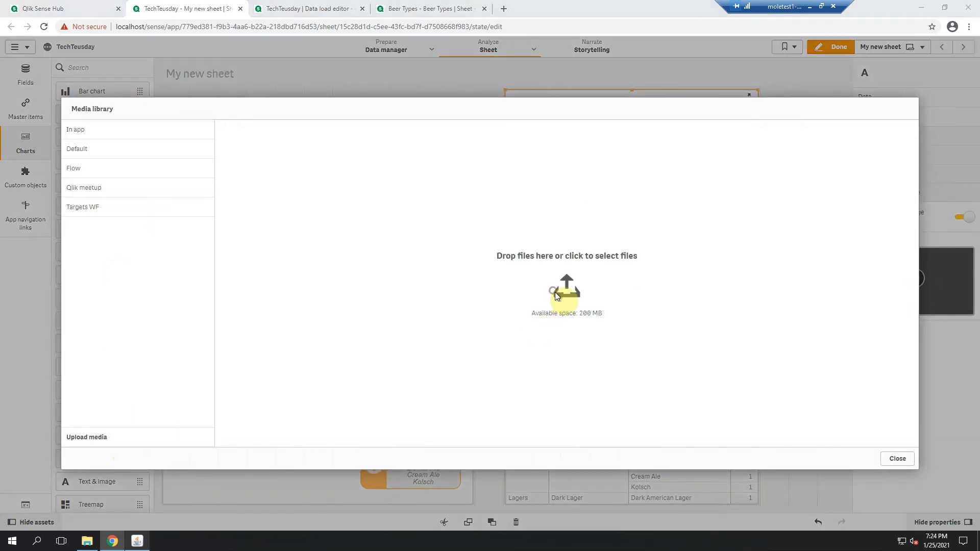
{"action": "left_click", "coordinate": [564, 288]}
{"action": "left_click", "coordinate": [148, 125]}
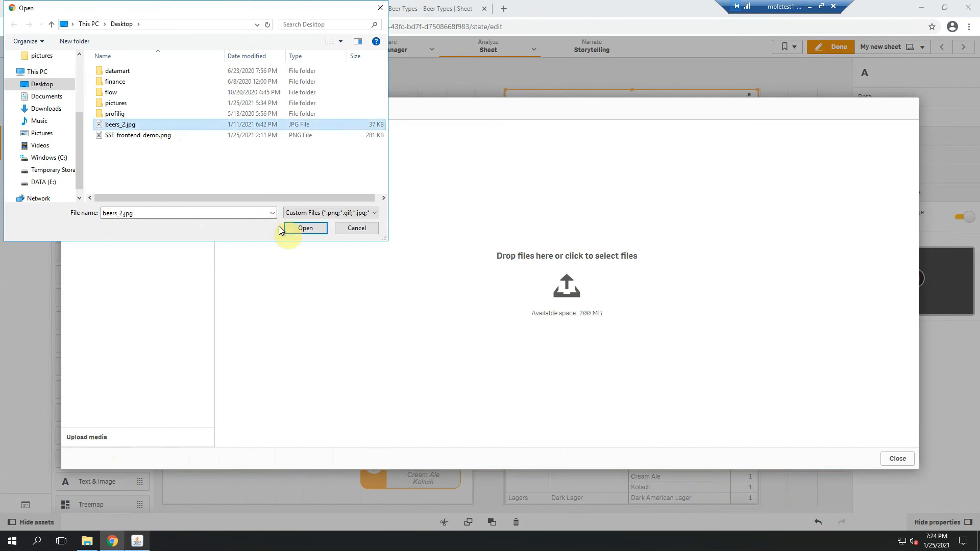
{"action": "left_click", "coordinate": [305, 228]}
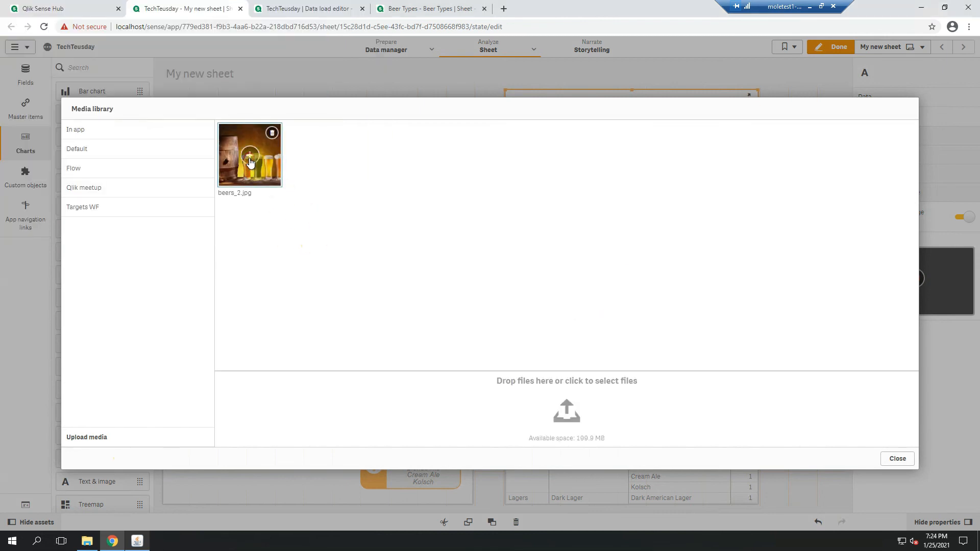
{"action": "double_click", "coordinate": [253, 154]}
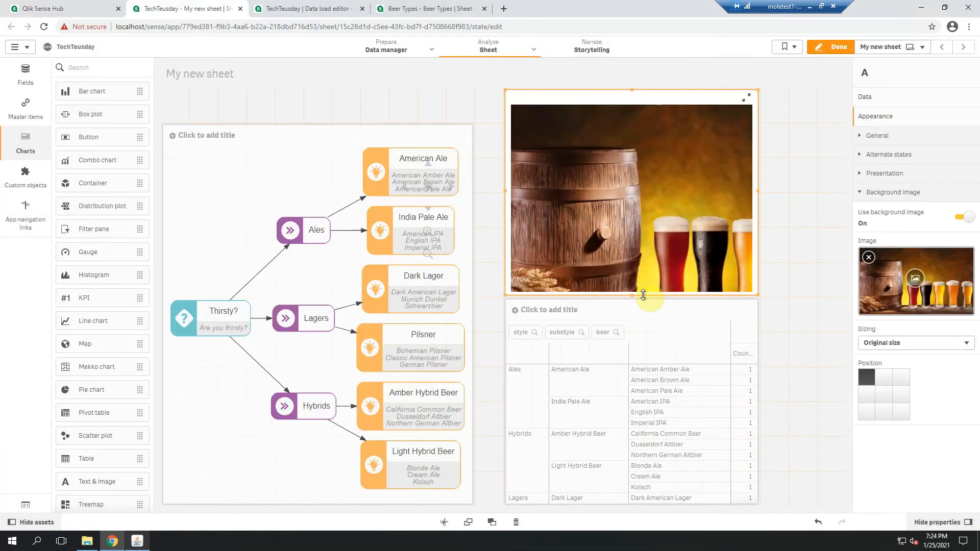
Set the background image's position to the centre and its sizing to Always fit.
{"action": "left_click", "coordinate": [884, 394]}
{"action": "left_click", "coordinate": [913, 342]}
{"action": "left_click", "coordinate": [898, 365]}
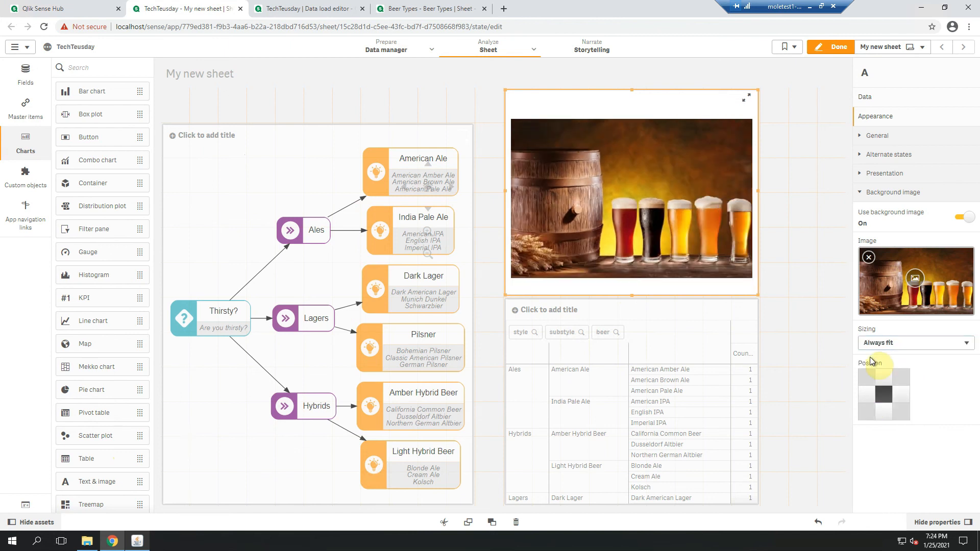
Narrow the flowchart object by one grid column from its left edge.
{"action": "left_click", "coordinate": [273, 102]}
{"action": "left_click", "coordinate": [171, 389]}
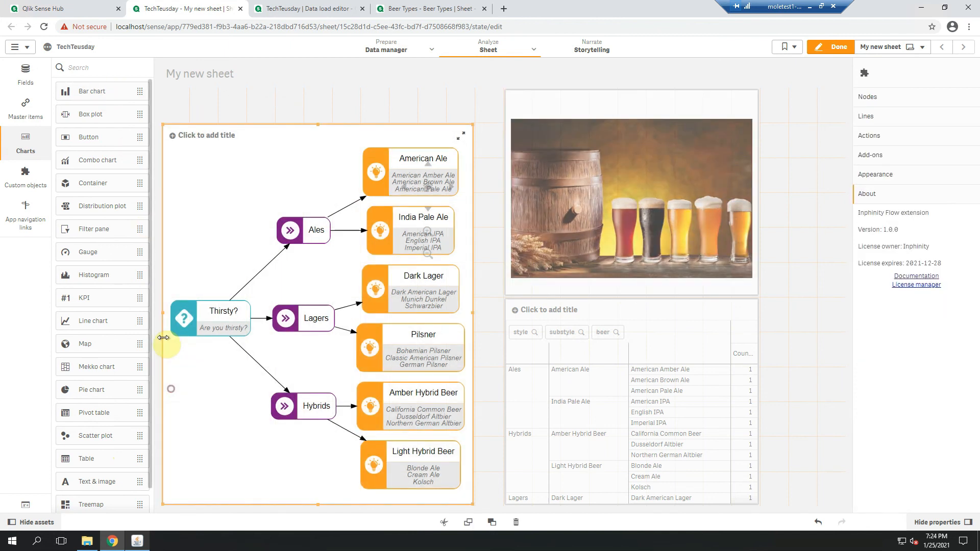
{"action": "left_click_drag", "start_coordinate": [163, 337], "coordinate": [180, 337]}
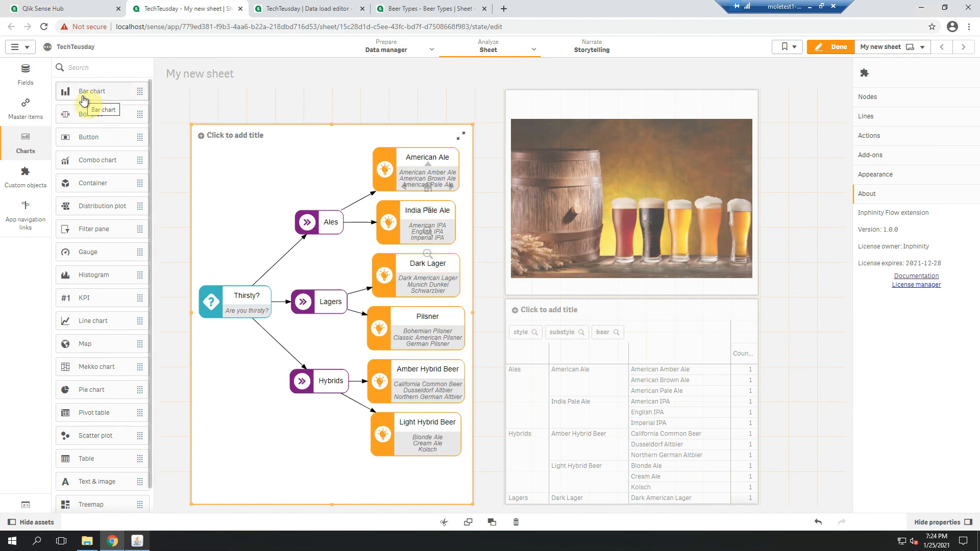
Add a button above the flowchart's left edge and shrink it to about a quarter of its placed width.
{"action": "left_click", "coordinate": [85, 72]}
{"action": "type", "text": "button"}
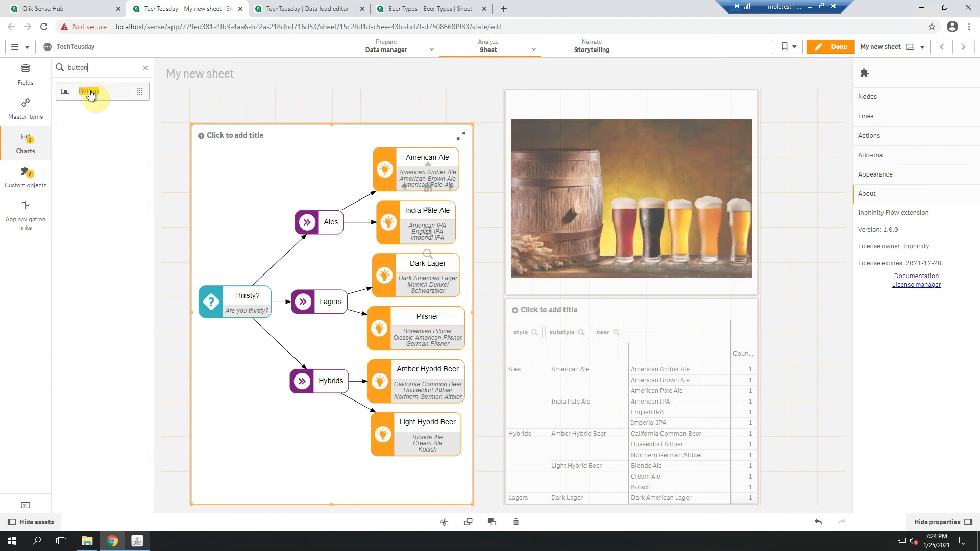
{"action": "left_click_drag", "start_coordinate": [90, 95], "coordinate": [192, 102]}
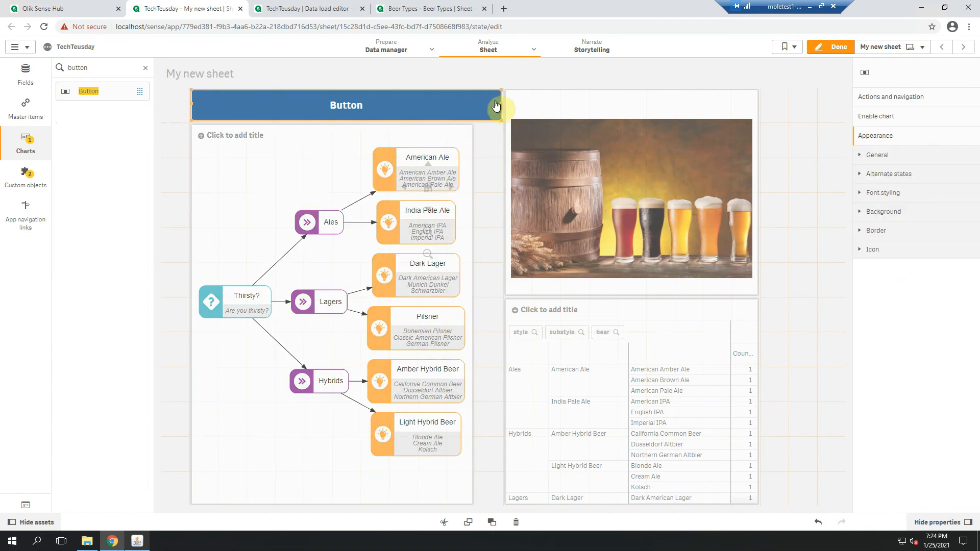
{"action": "left_click_drag", "start_coordinate": [500, 101], "coordinate": [273, 104]}
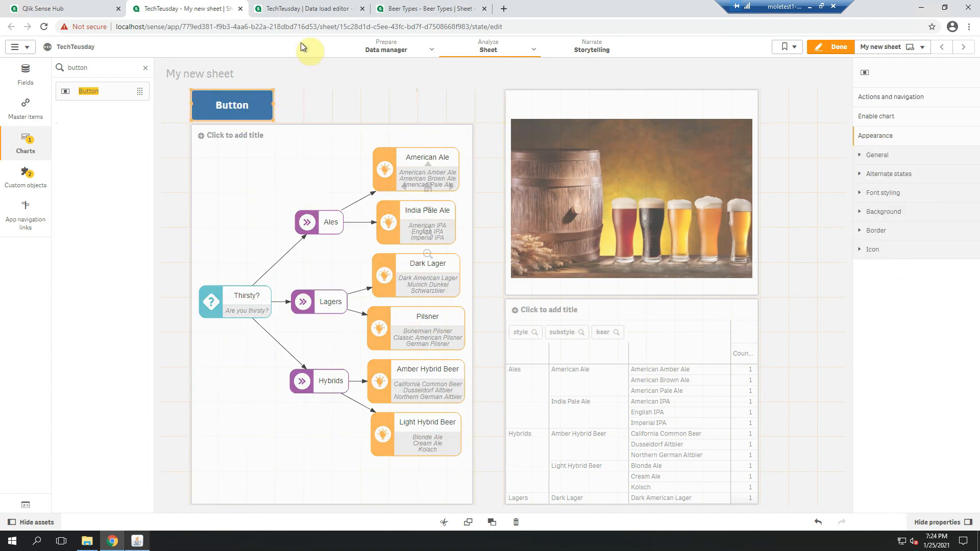
Open the Beer Types reference sheet for editing and examine the Start button's clear and level 1 actions.
{"action": "left_click", "coordinate": [409, 7]}
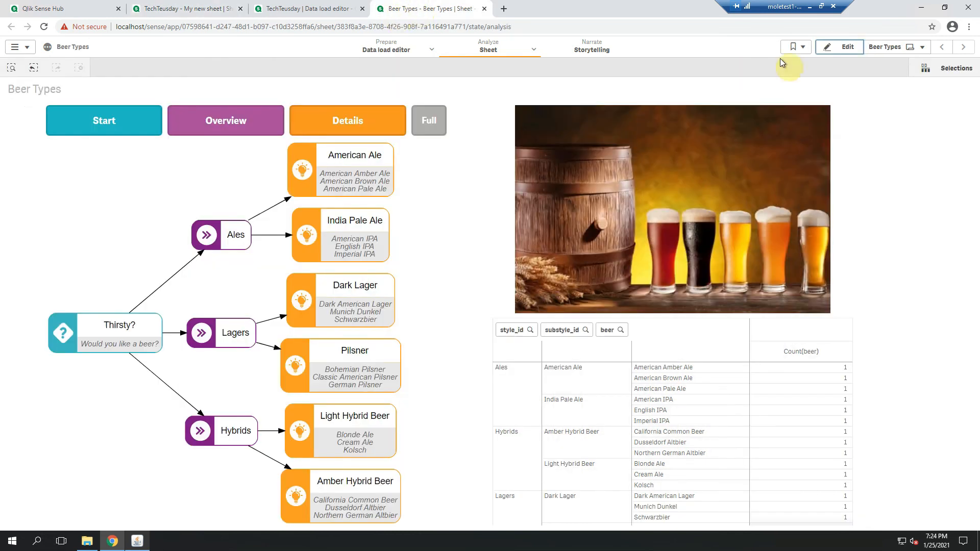
{"action": "left_click", "coordinate": [841, 47]}
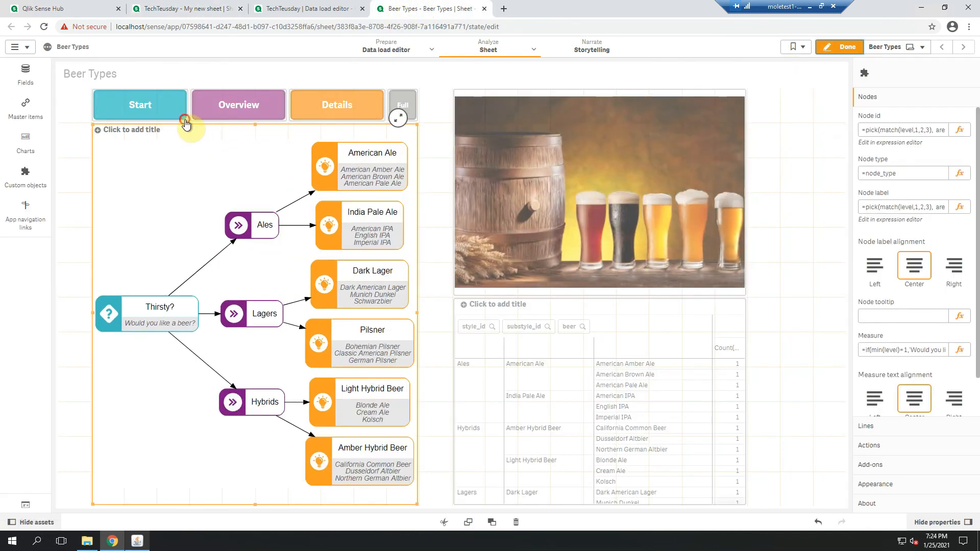
{"action": "left_click", "coordinate": [185, 120]}
{"action": "left_click", "coordinate": [883, 102]}
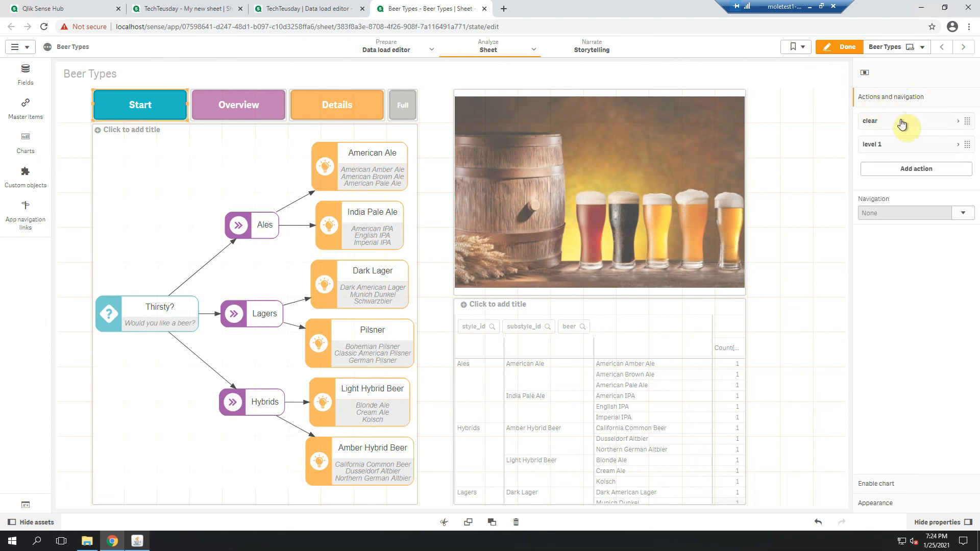
{"action": "left_click", "coordinate": [900, 122]}
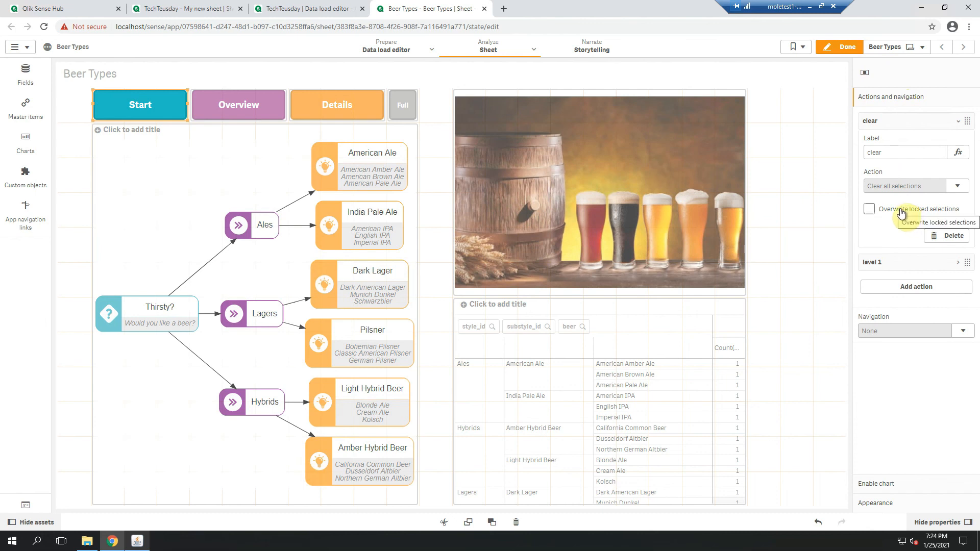
{"action": "left_click", "coordinate": [885, 121]}
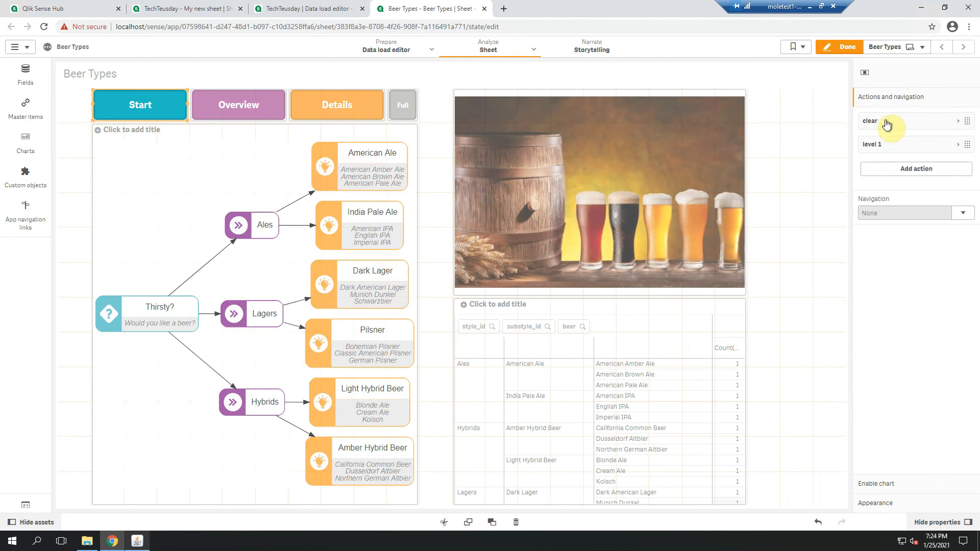
{"action": "left_click", "coordinate": [891, 148]}
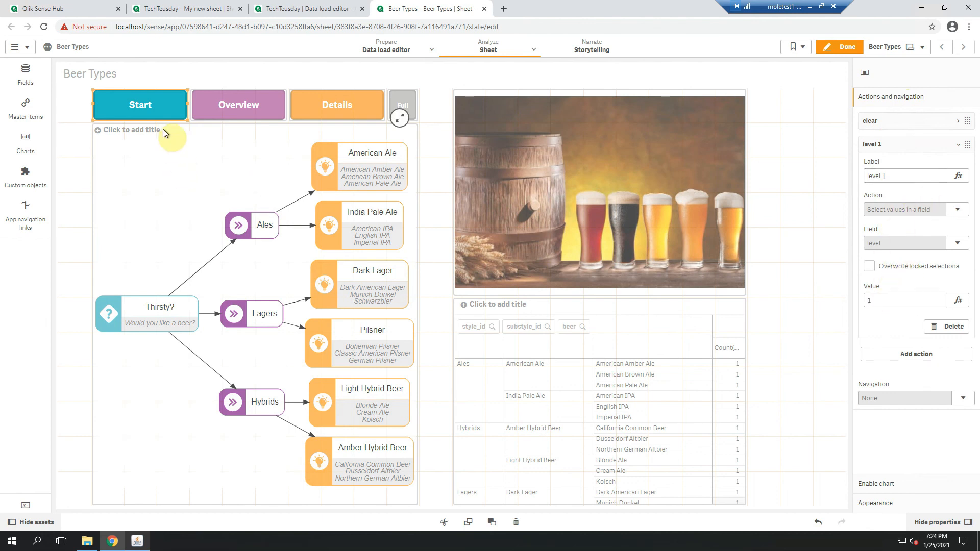
Examine the actions assigned to the Overview, Details and Full buttons on the reference sheet.
{"action": "left_click", "coordinate": [201, 116]}
{"action": "left_click", "coordinate": [873, 121]}
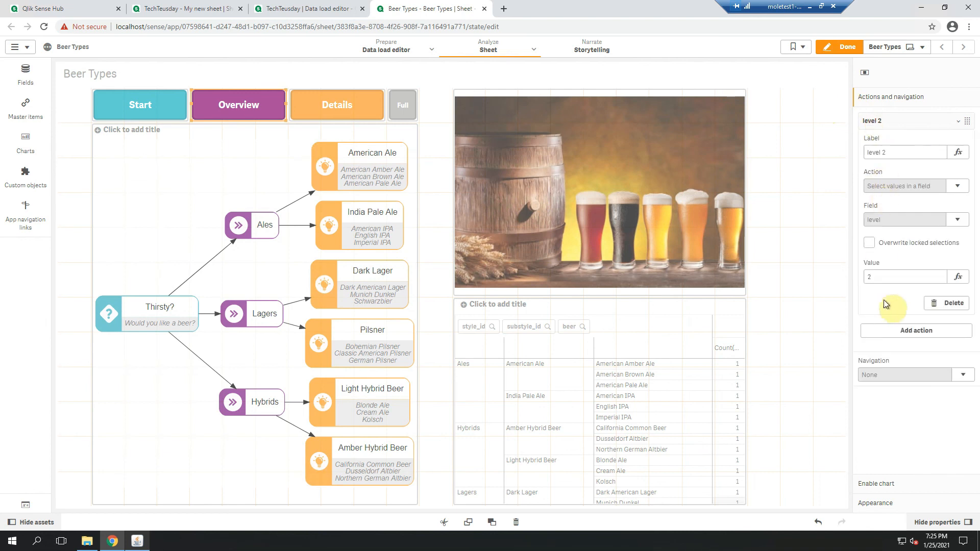
{"action": "left_click", "coordinate": [310, 123]}
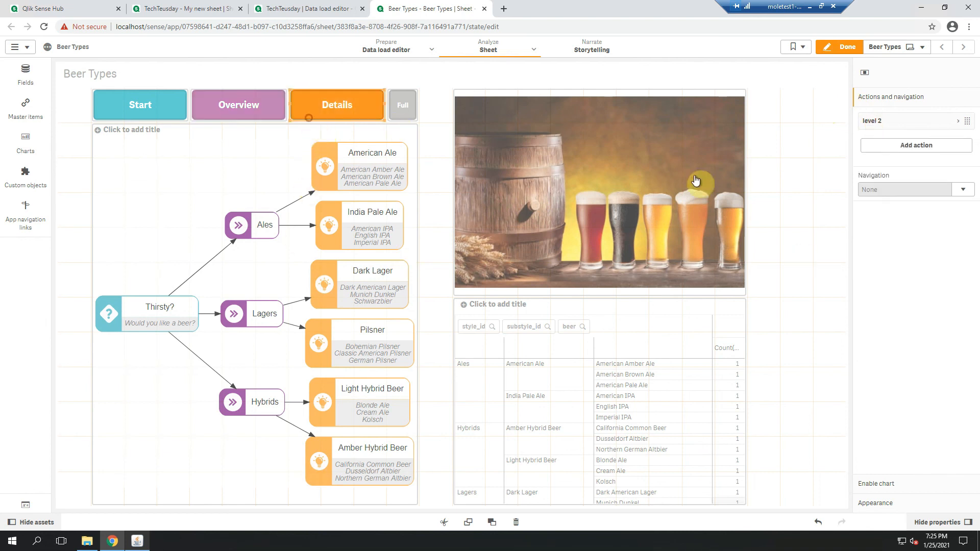
{"action": "left_click", "coordinate": [896, 121]}
{"action": "left_click", "coordinate": [903, 151]}
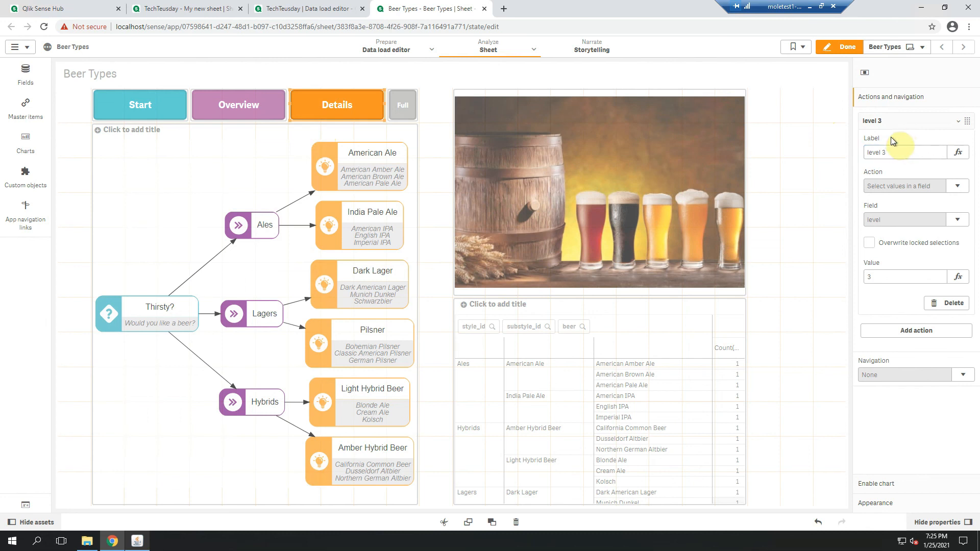
{"action": "left_click", "coordinate": [889, 123]}
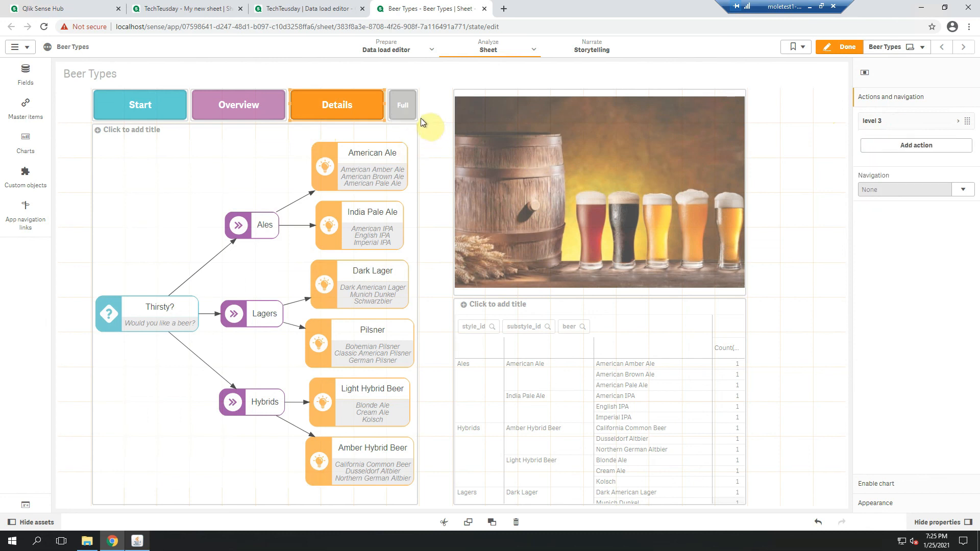
{"action": "left_click", "coordinate": [415, 118]}
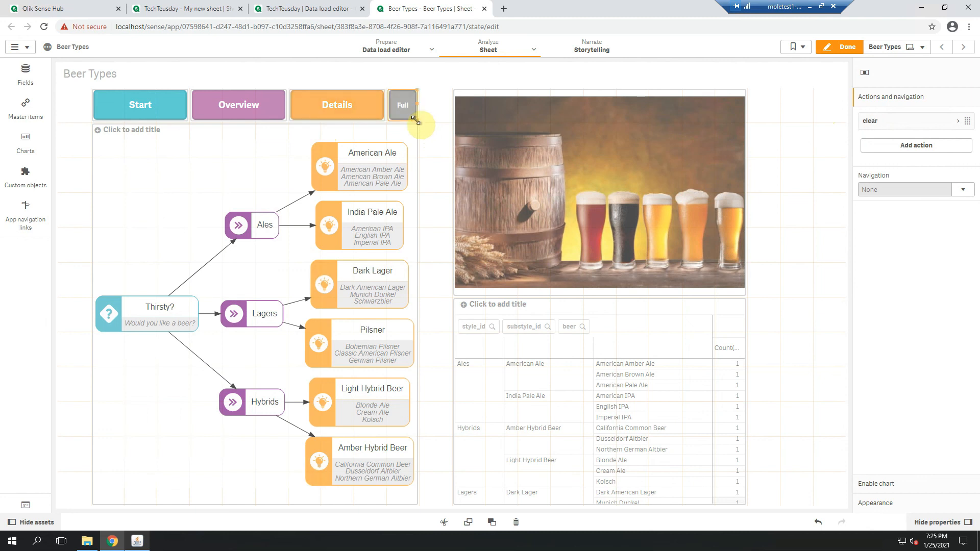